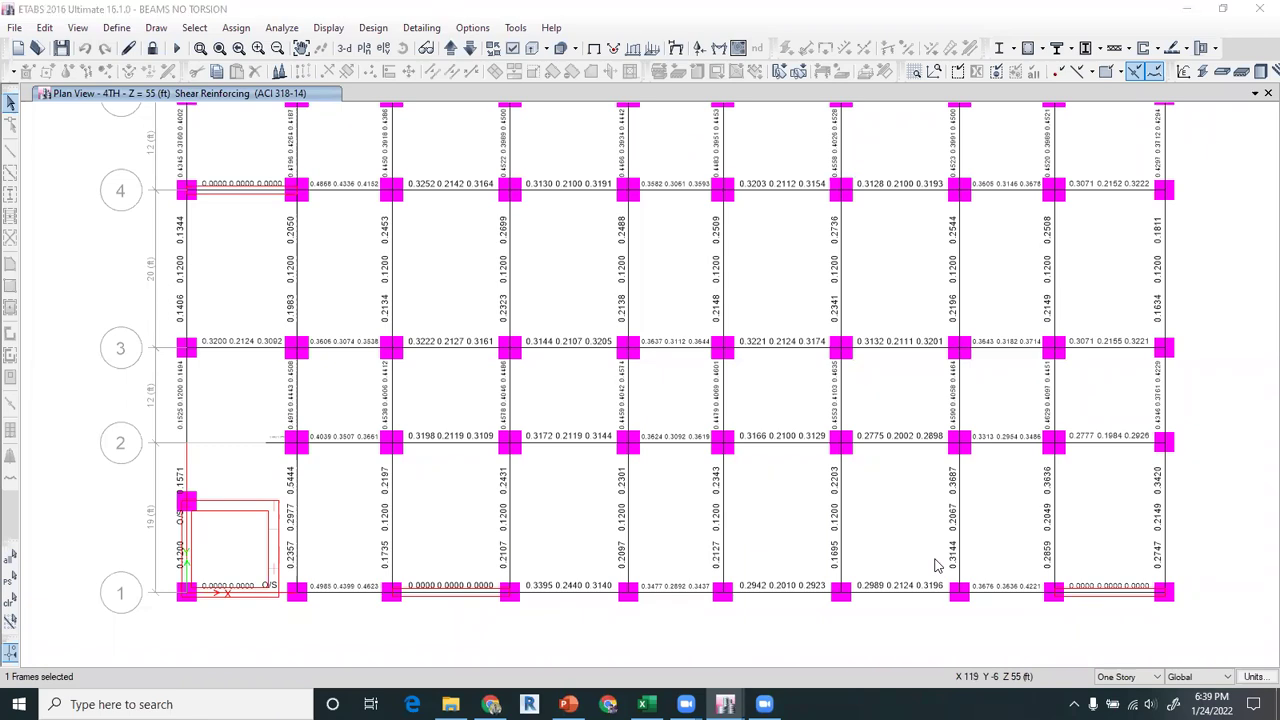
Set the model's consistent units to inches, pounds and degrees Fahrenheit
left_click(1255, 678)
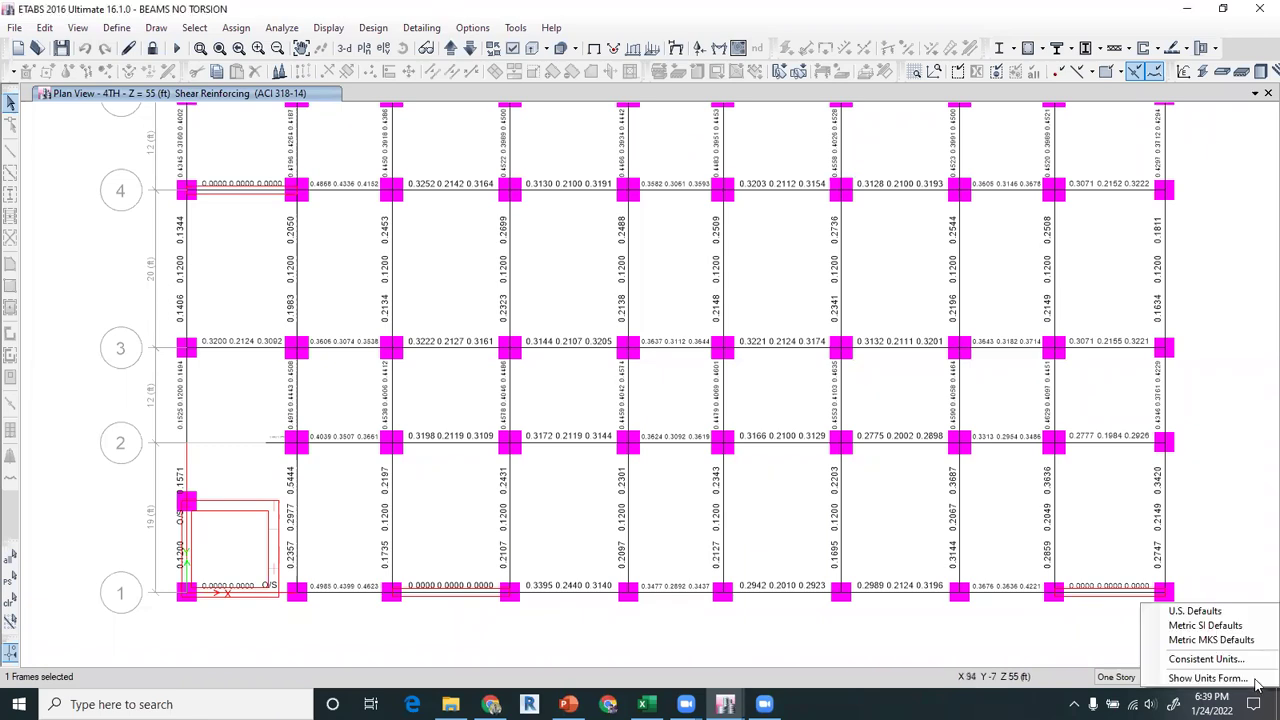
left_click(1228, 659)
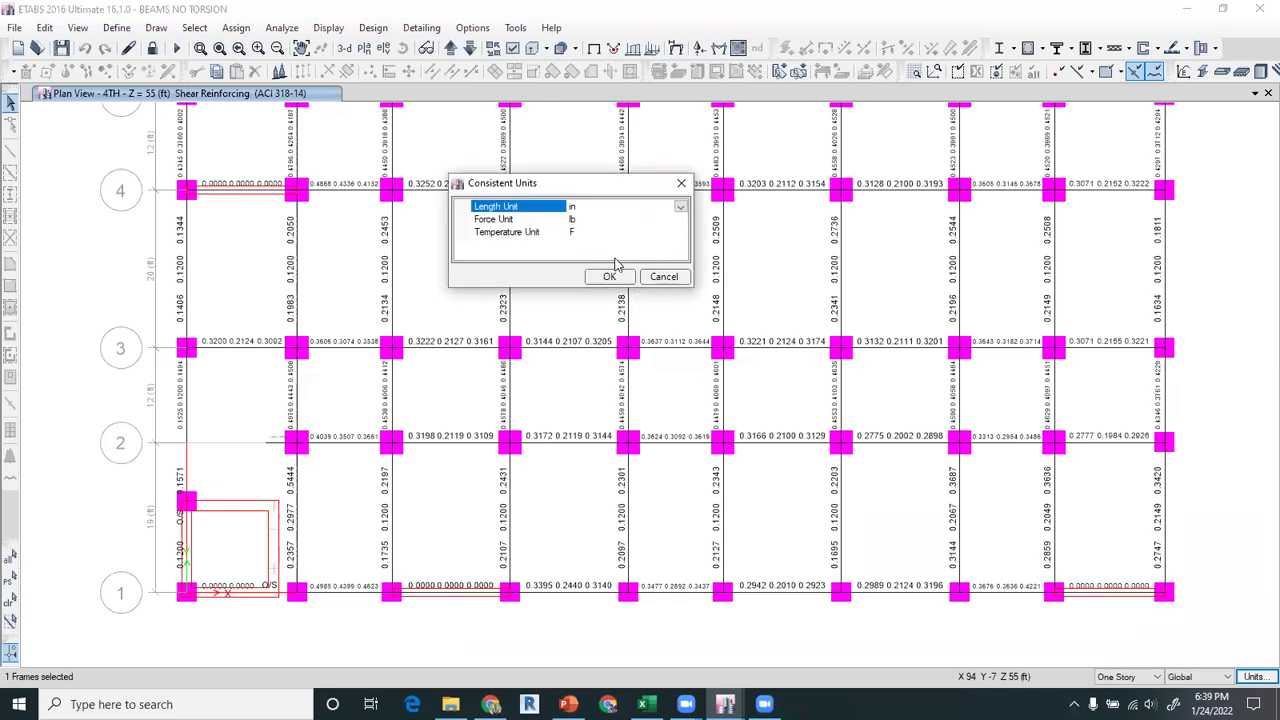
left_click(607, 275)
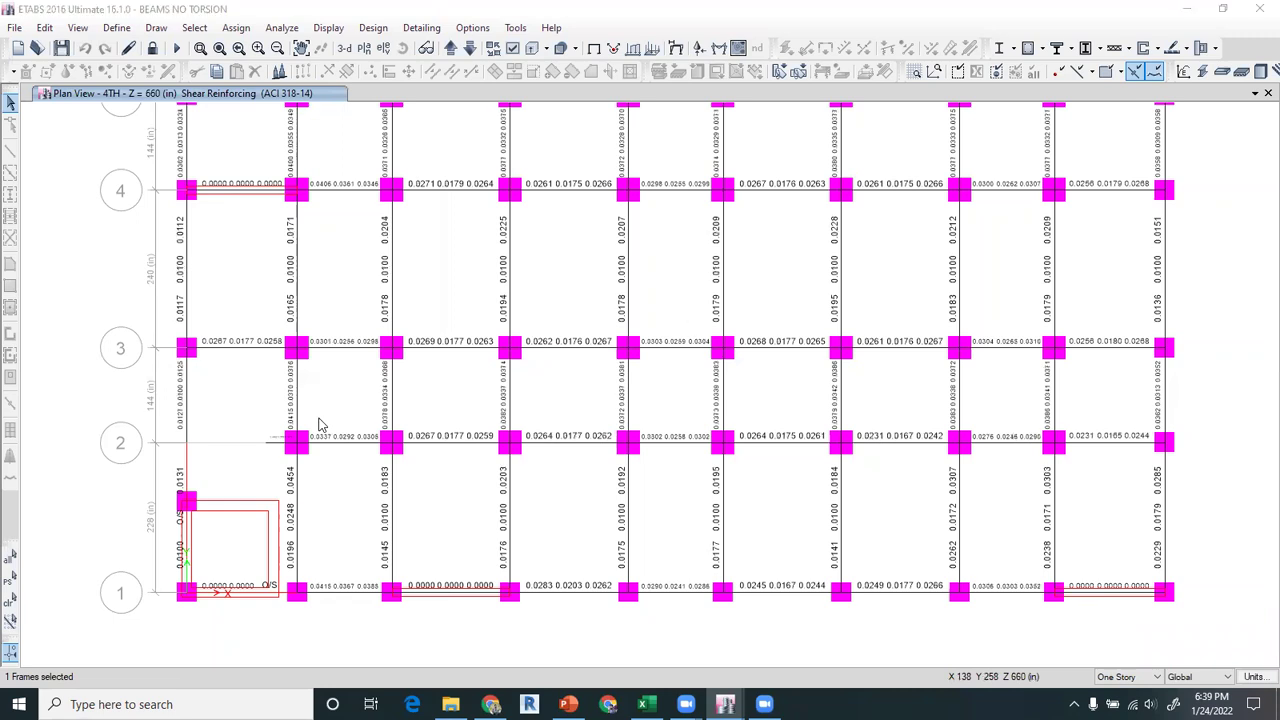
Open the concrete design summary for the 4TH story beam between grids 1 and 2 on grid F and review its shear reinforcement
left_click(724, 488)
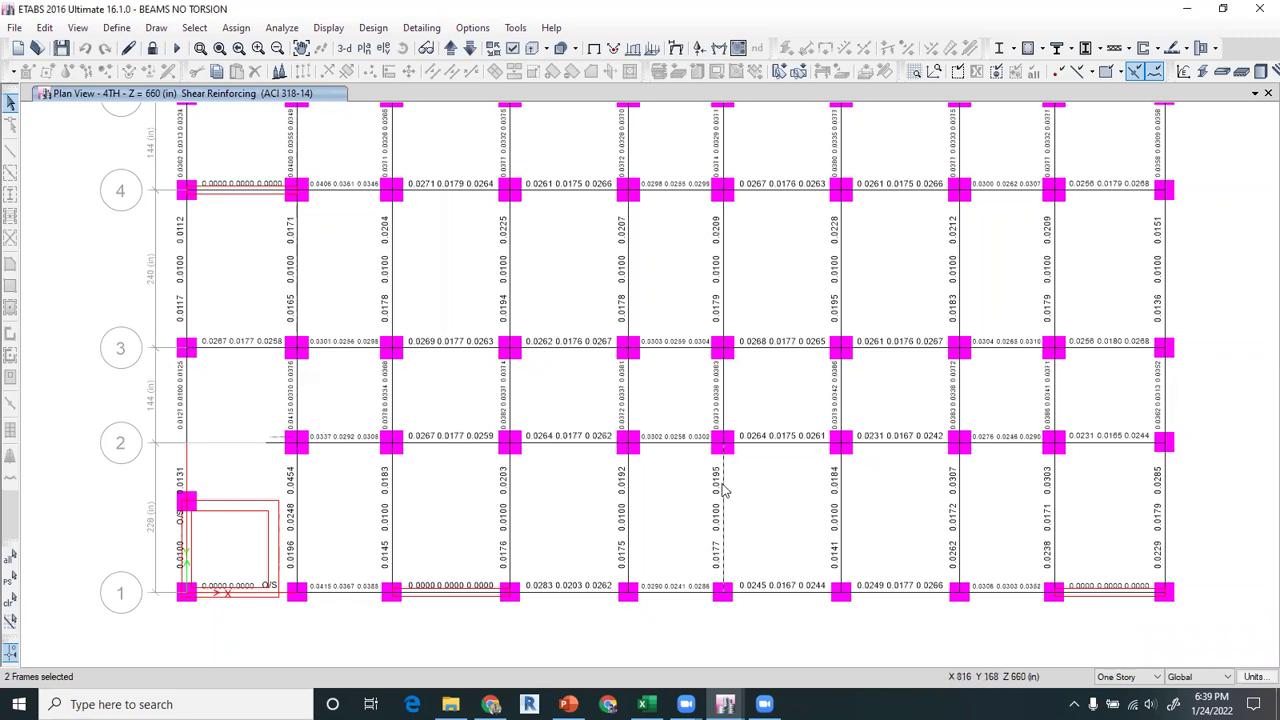
right_click(716, 504)
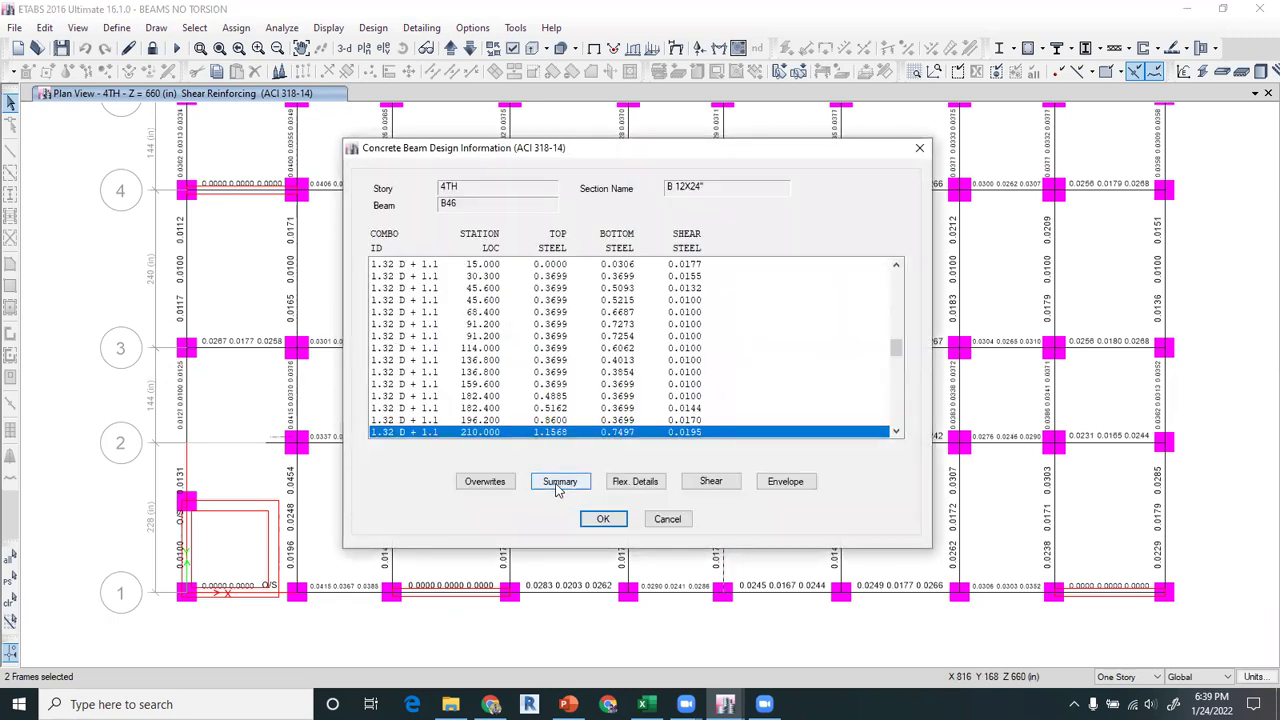
left_click(580, 487)
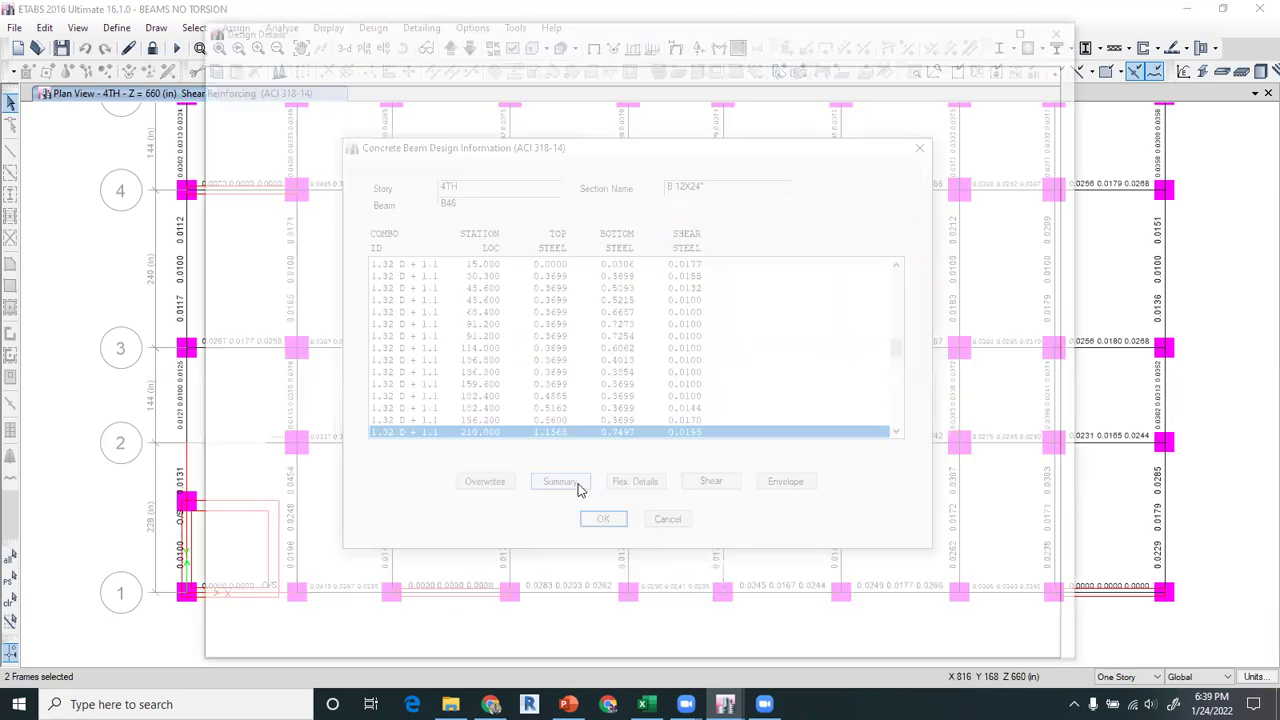
scroll(727, 525, "down", 8)
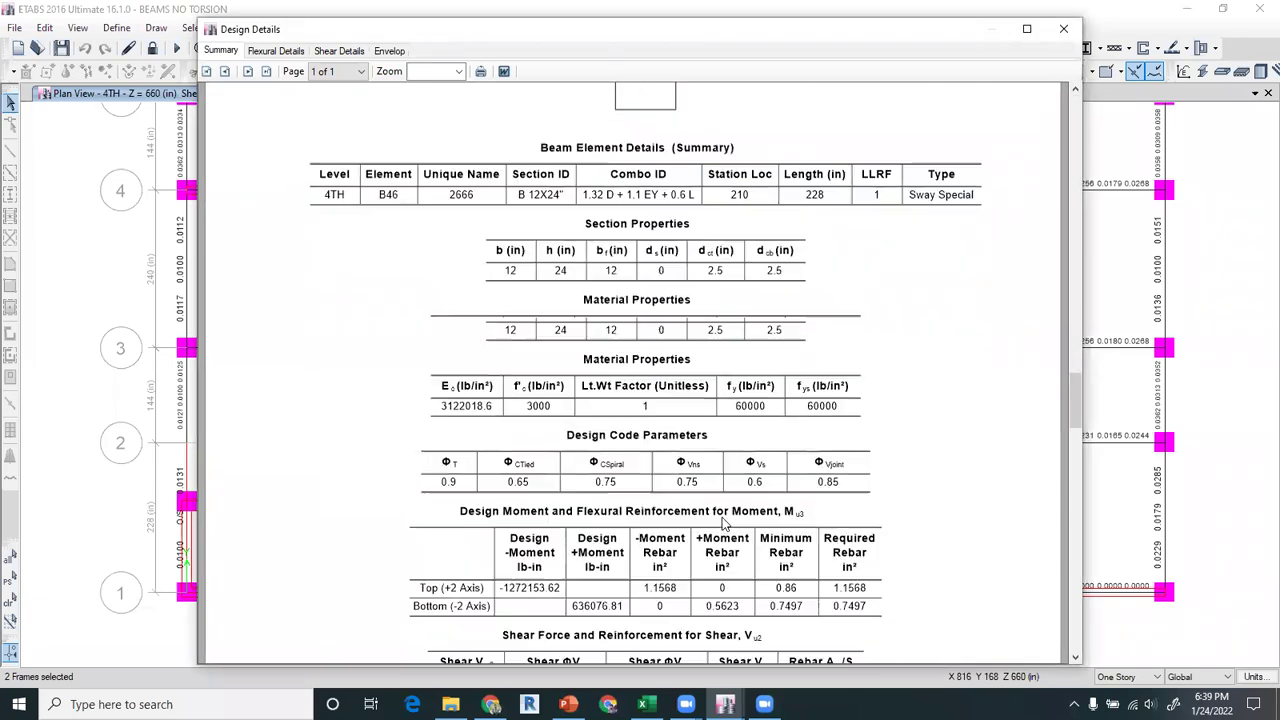
scroll(727, 522, "down", 3)
scroll(806, 434, "up", 1)
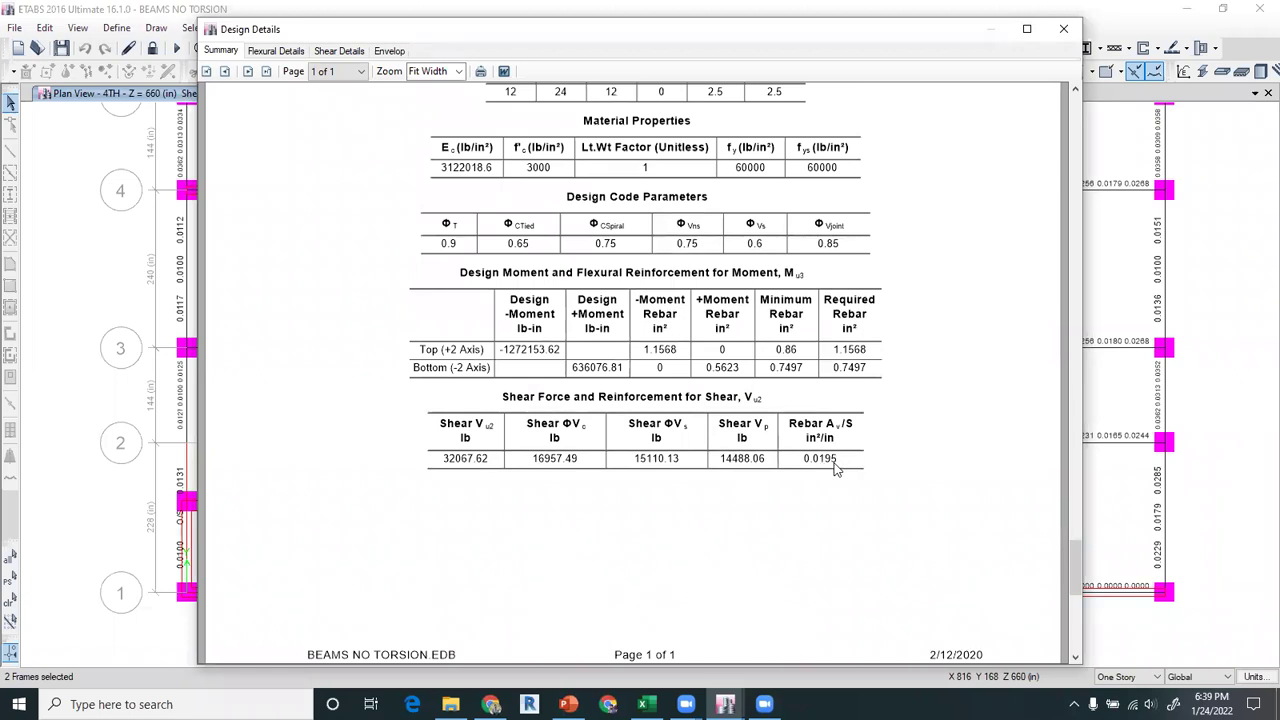
left_click(1063, 28)
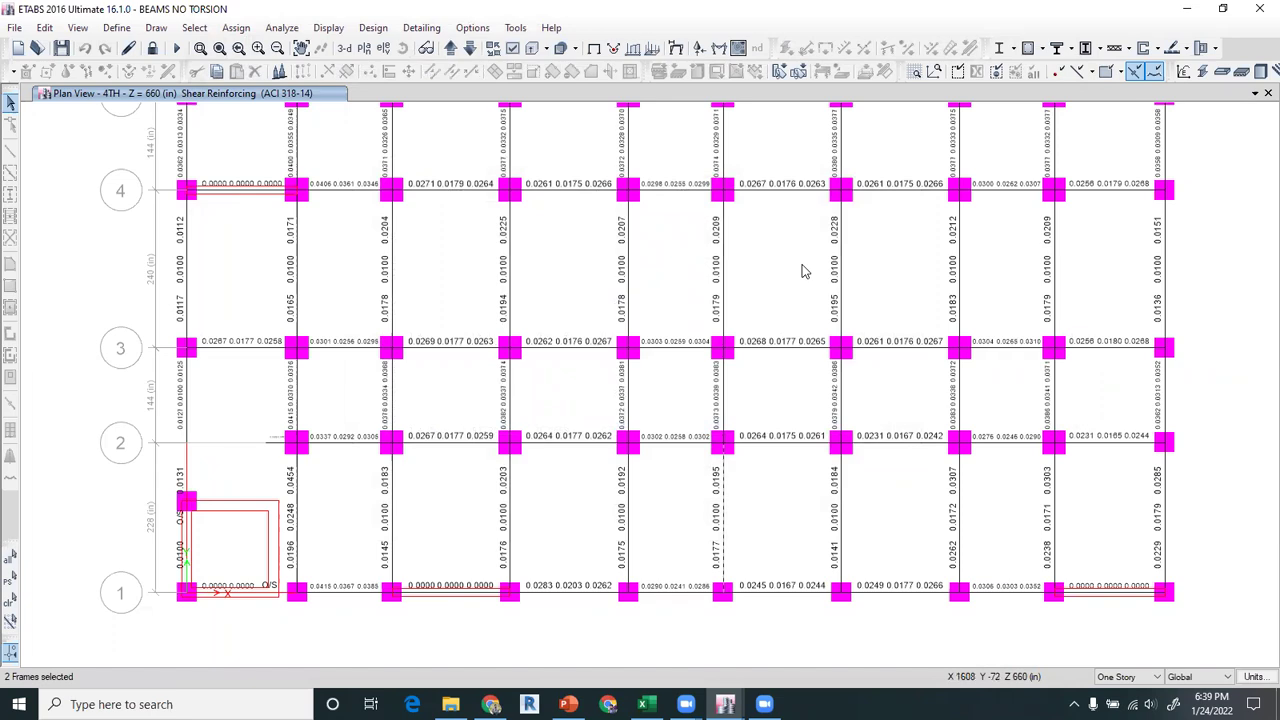
Switch the consistent length unit to feet, and return the display units to U.S. Defaults
left_click(1256, 677)
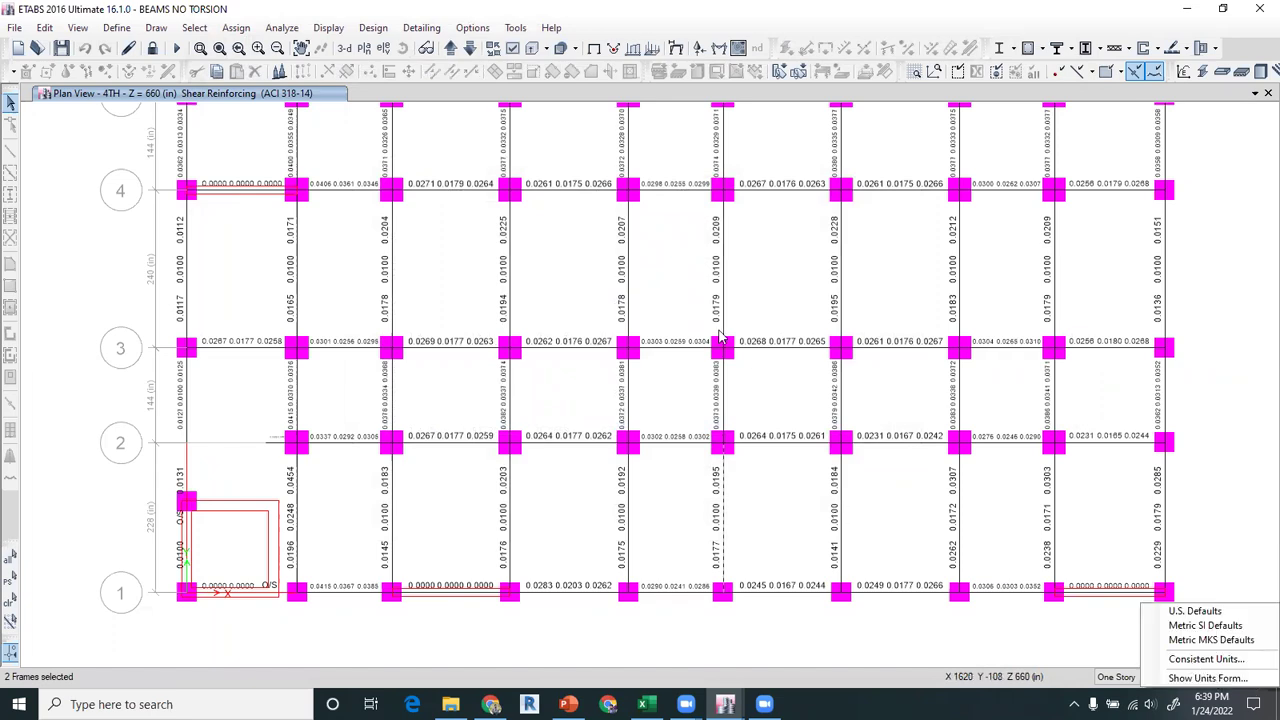
left_click(594, 209)
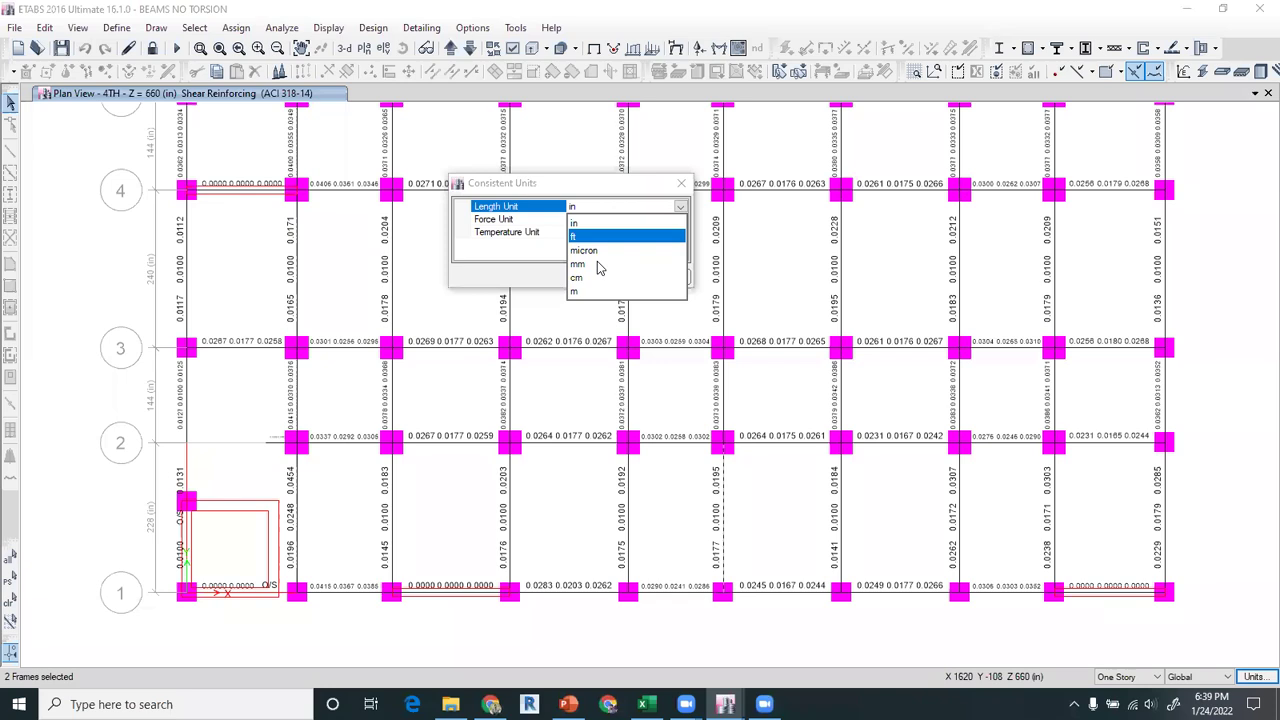
left_click(603, 290)
key("Return")
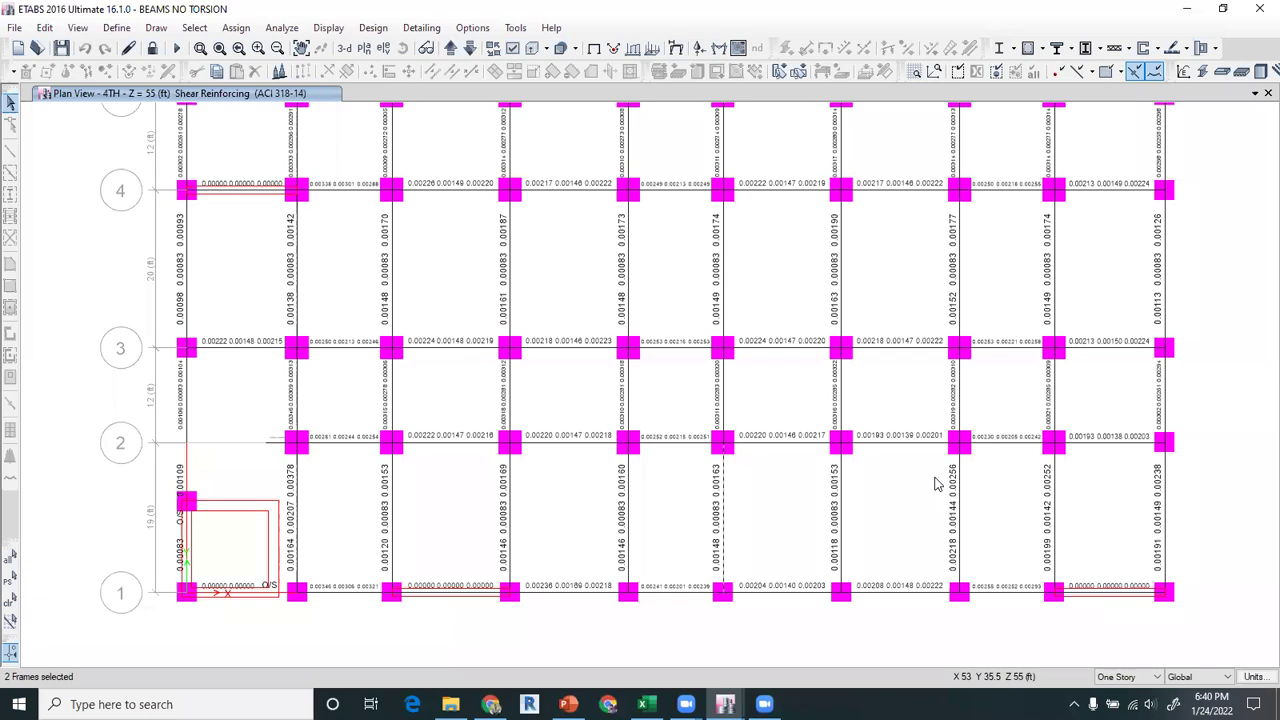
left_click(1255, 678)
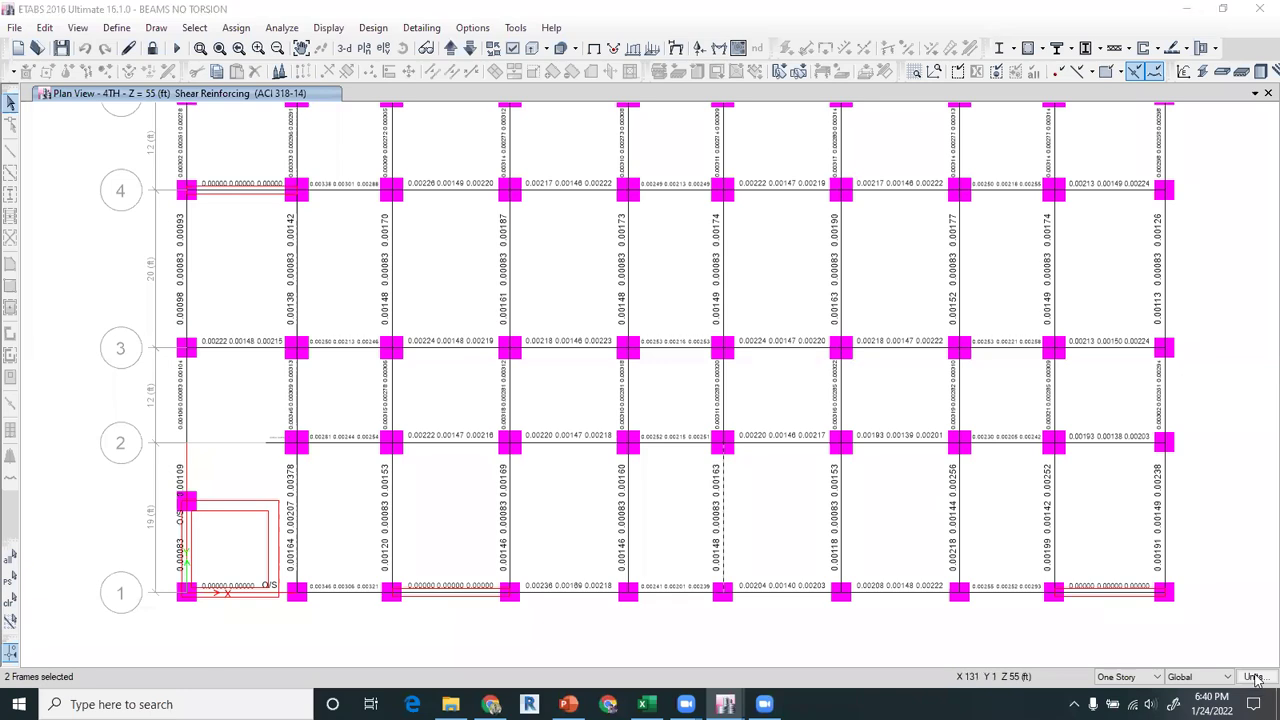
left_click(1190, 611)
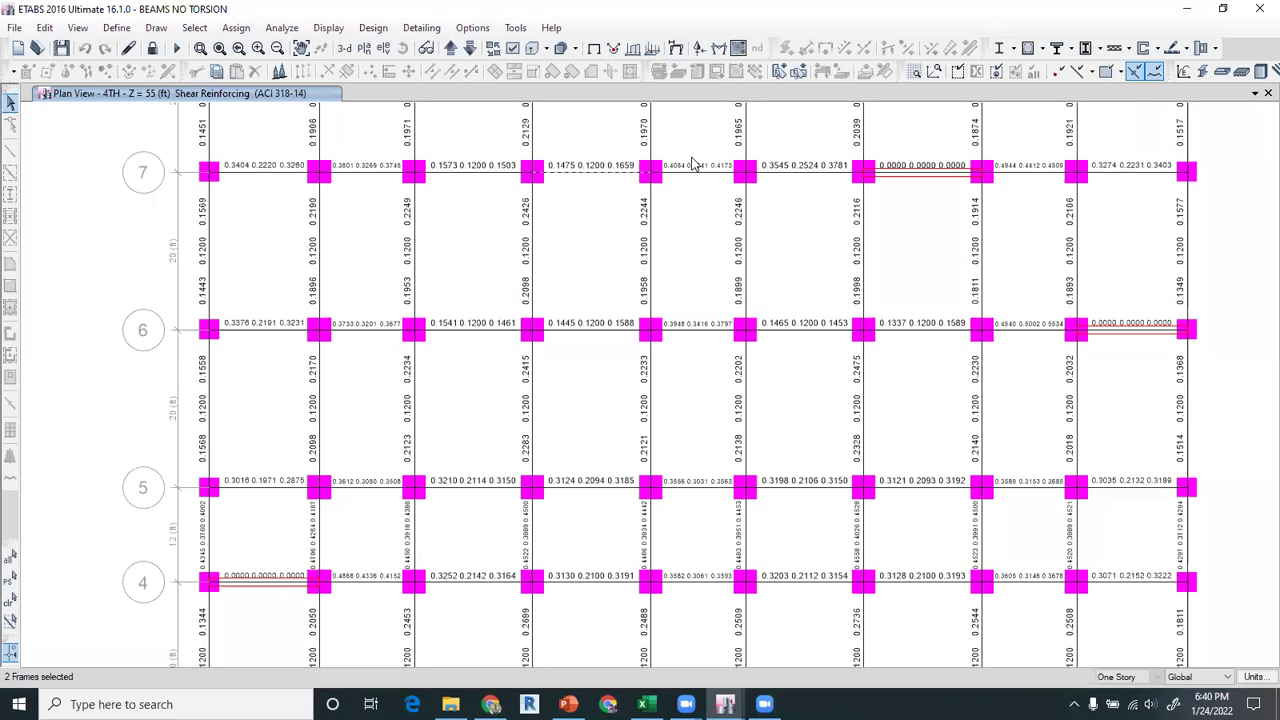
Examine the shear reinforcement values of the 4TH story beams around grid lines 7 to 10
left_click_drag(675, 365, 677, 548)
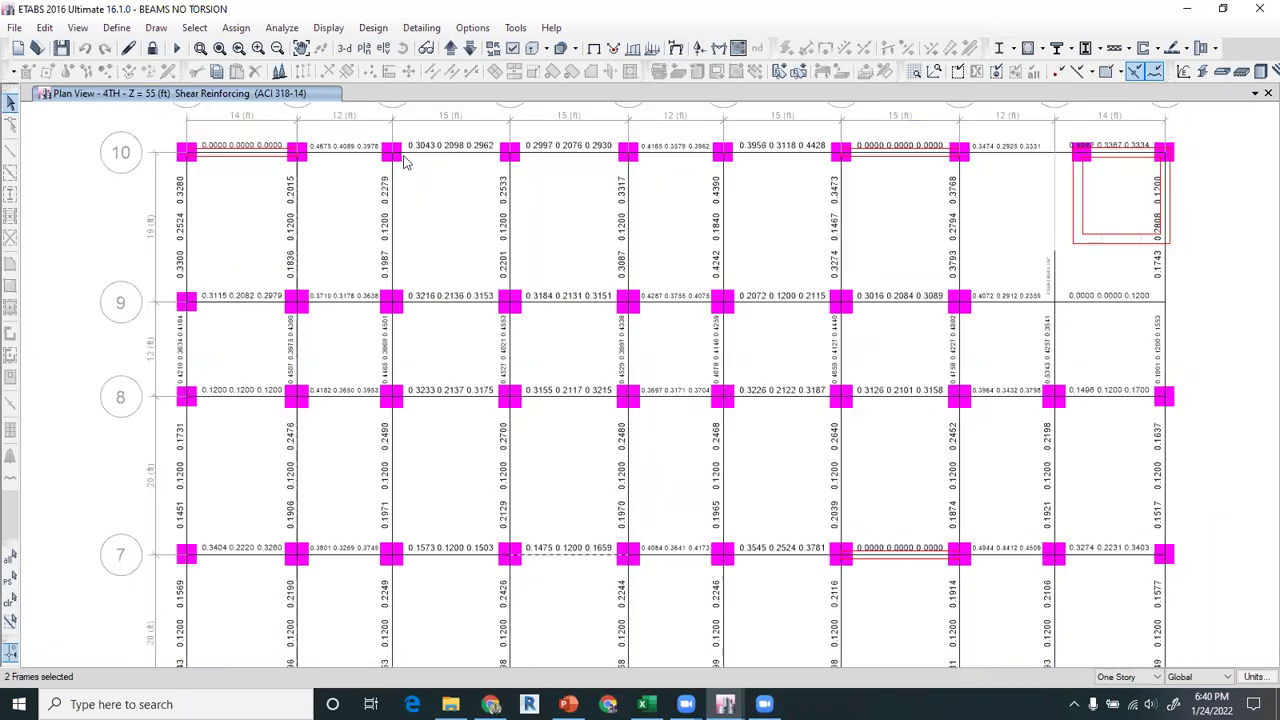
scroll(562, 200, "up", 3)
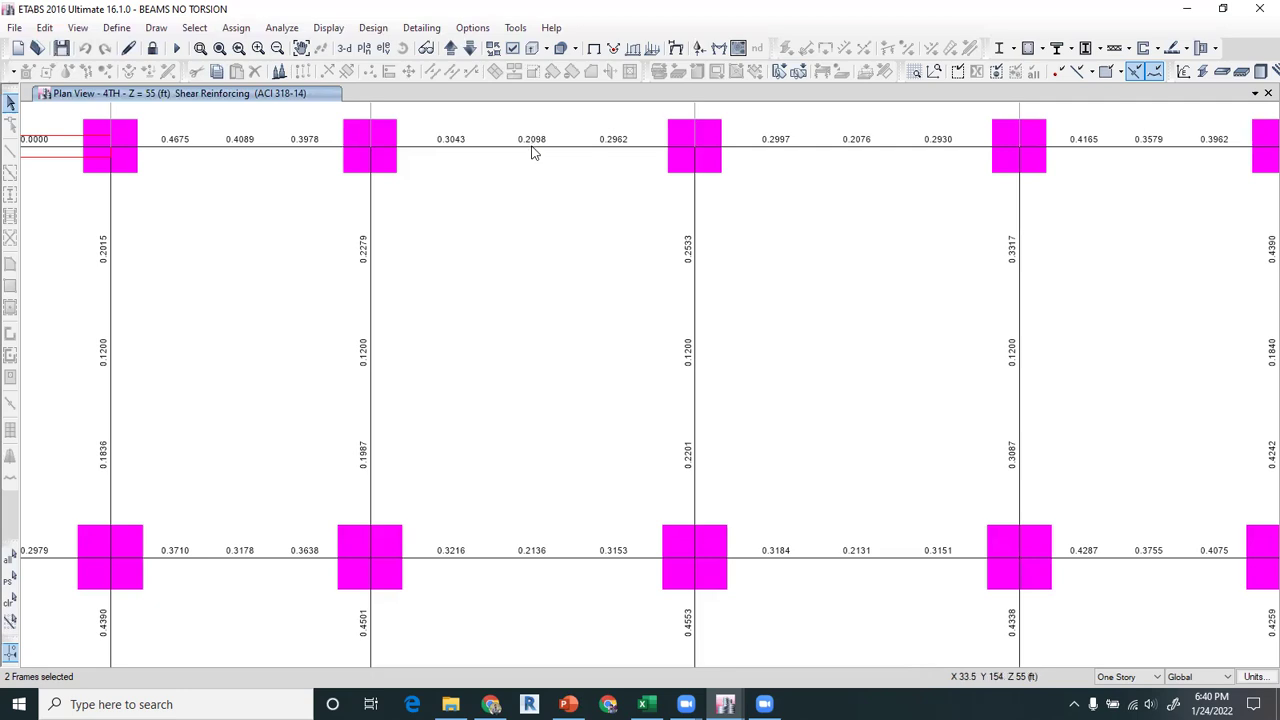
scroll(533, 160, "down", 3)
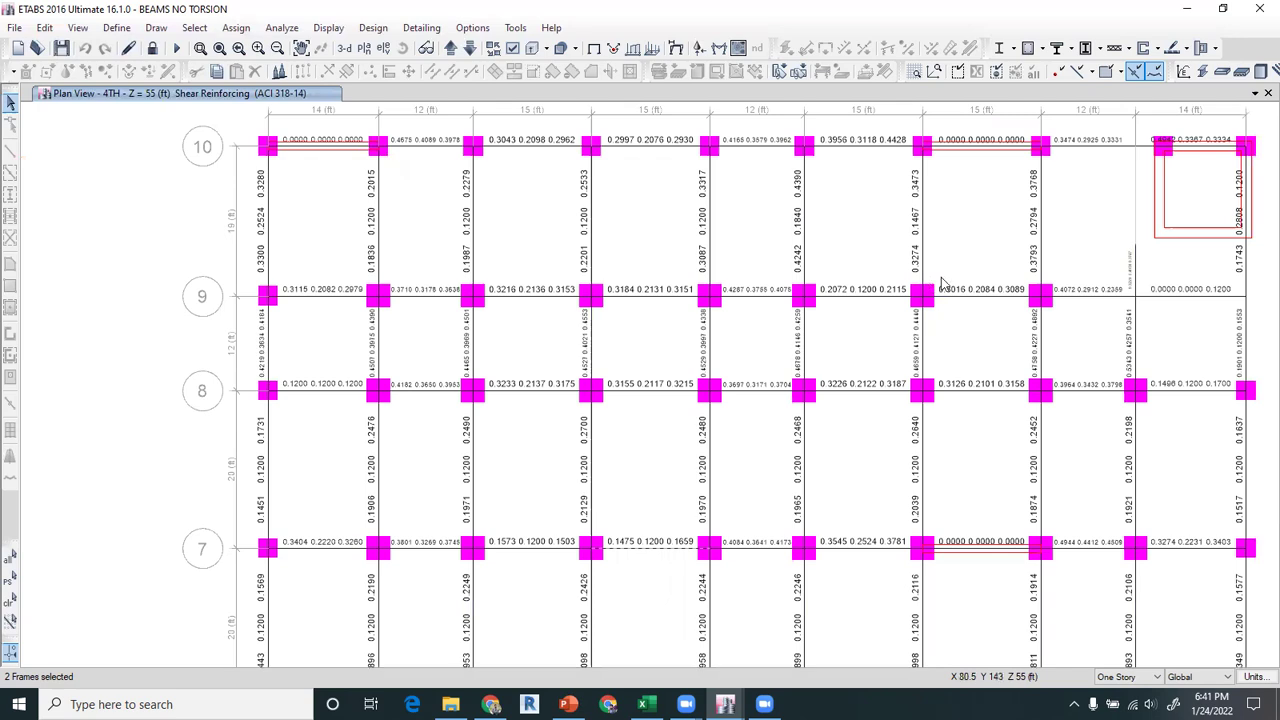
scroll(941, 284, "up", 3)
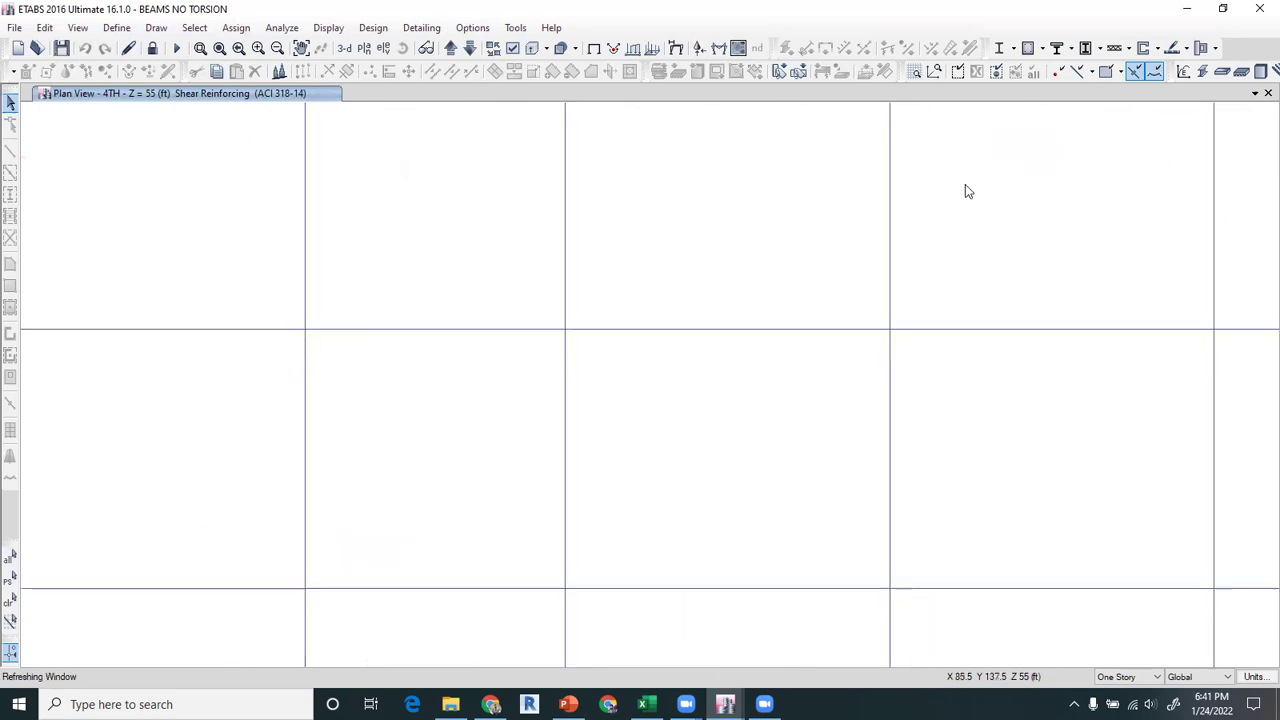
mouse_move(922, 314)
middle_mouse_down()
mouse_move(923, 334)
mouse_move(909, 329)
middle_mouse_up()
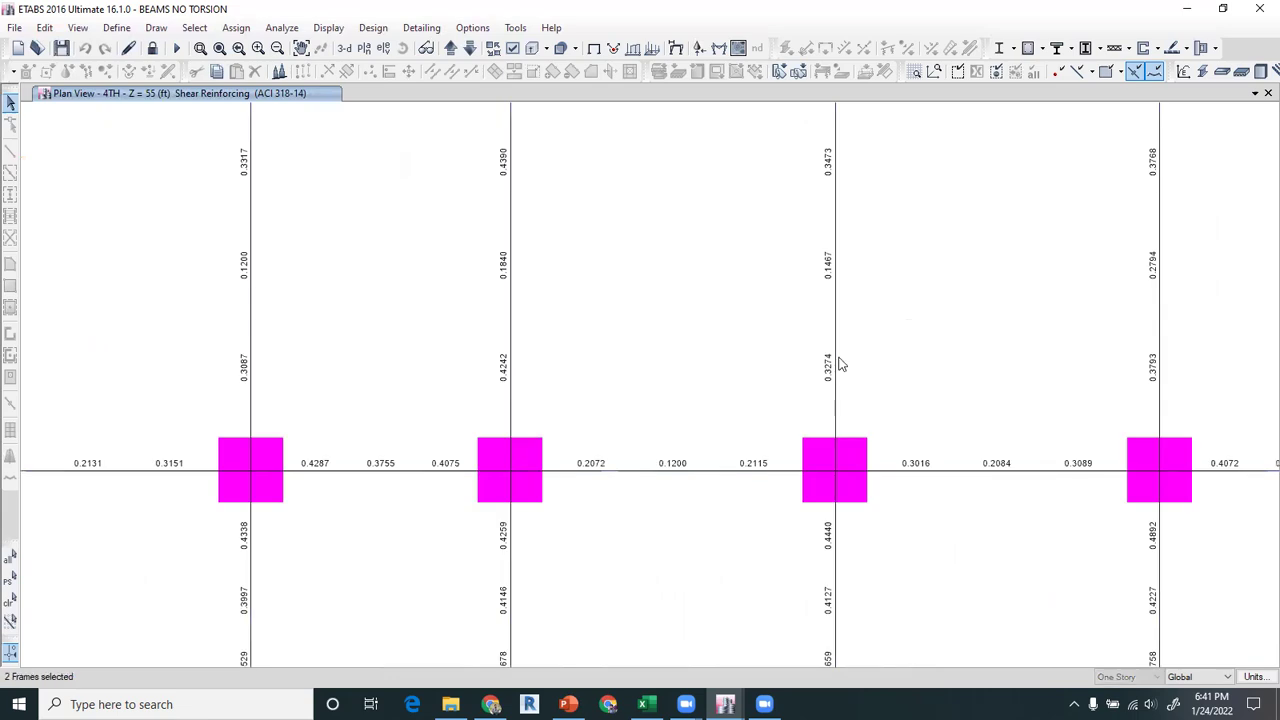
scroll(667, 405, "down", 3)
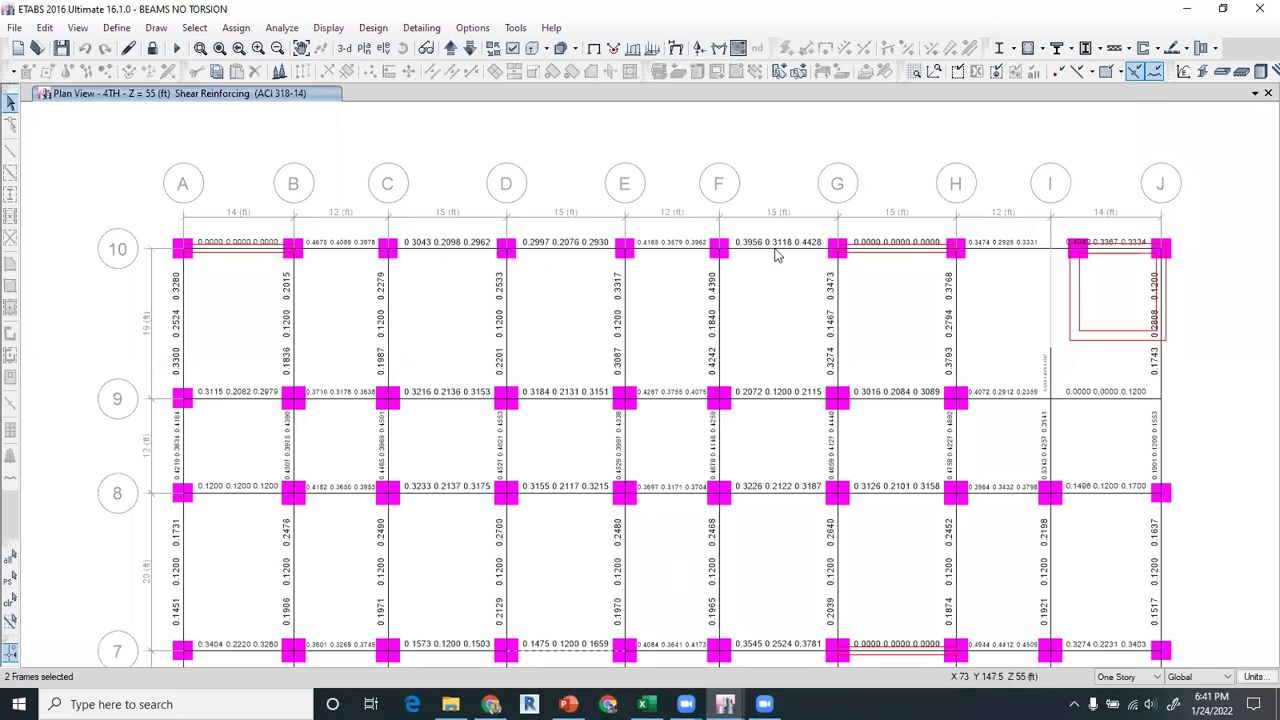
Examine the shear reinforcement values of the 4TH story beams from grid line 8 down to grid line 1
middle_click_drag(784, 281, 787, 307)
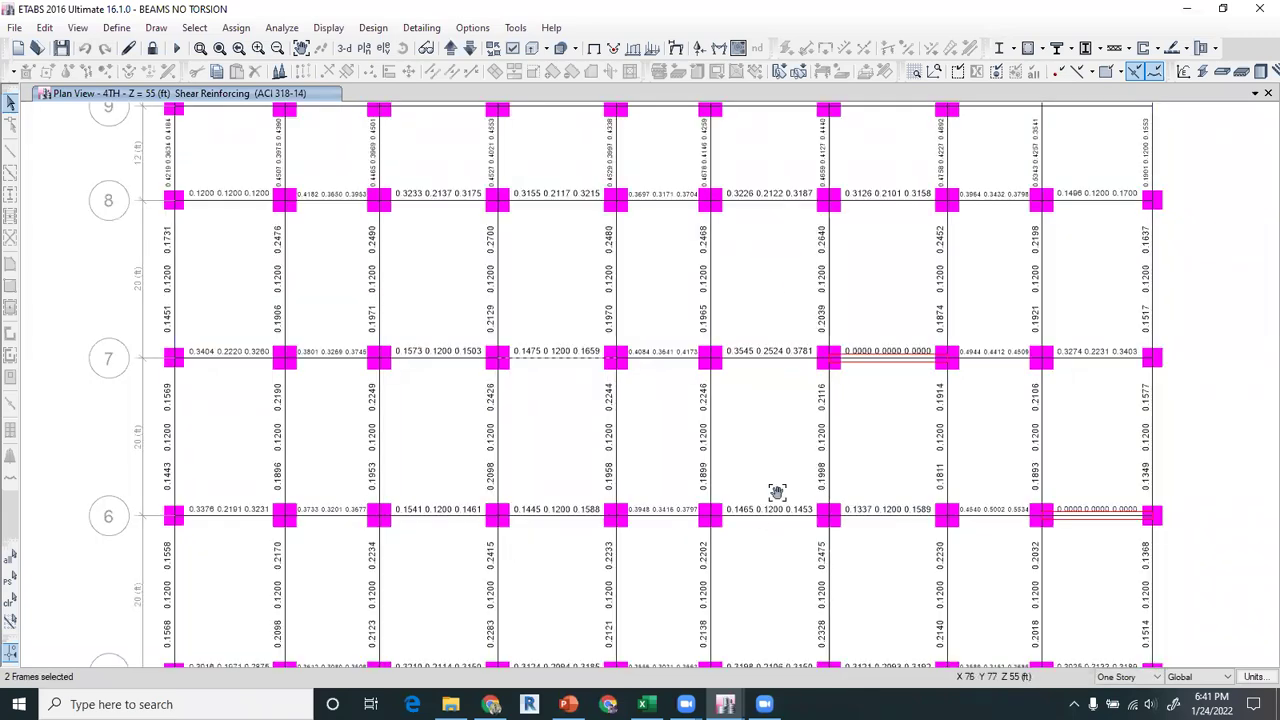
scroll(756, 214, "down", 3)
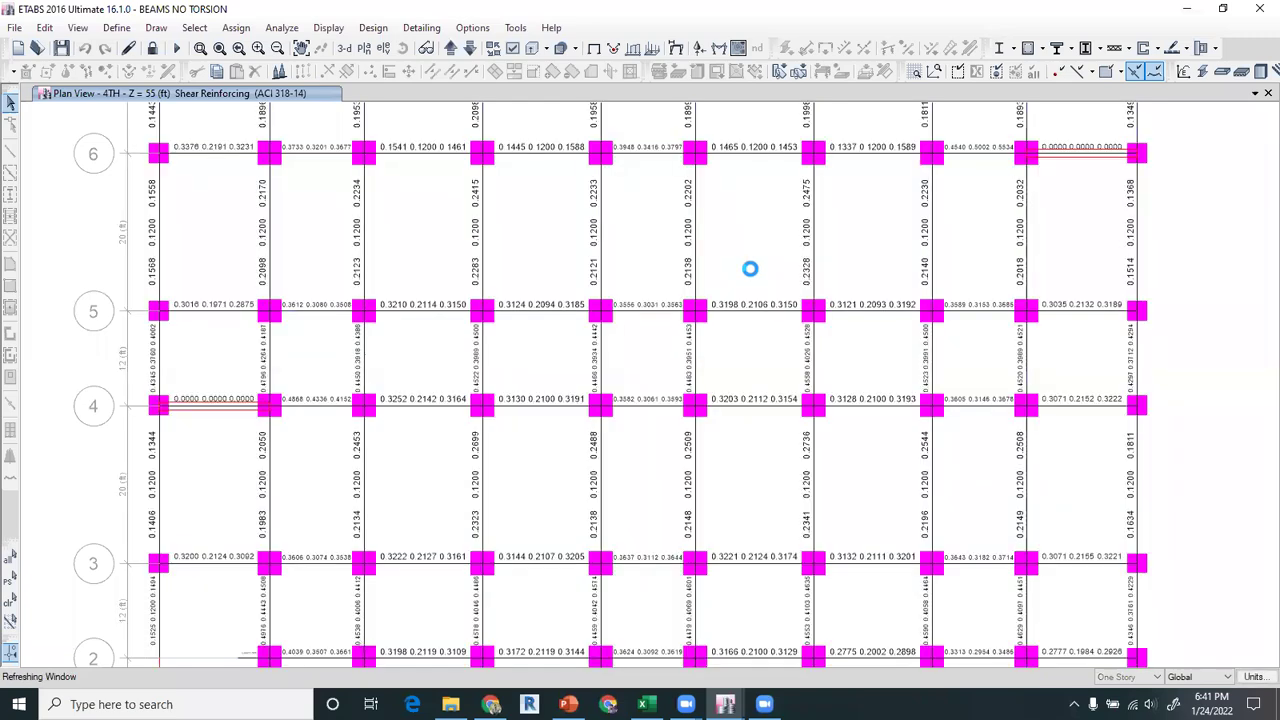
middle_click_drag(725, 527, 721, 238)
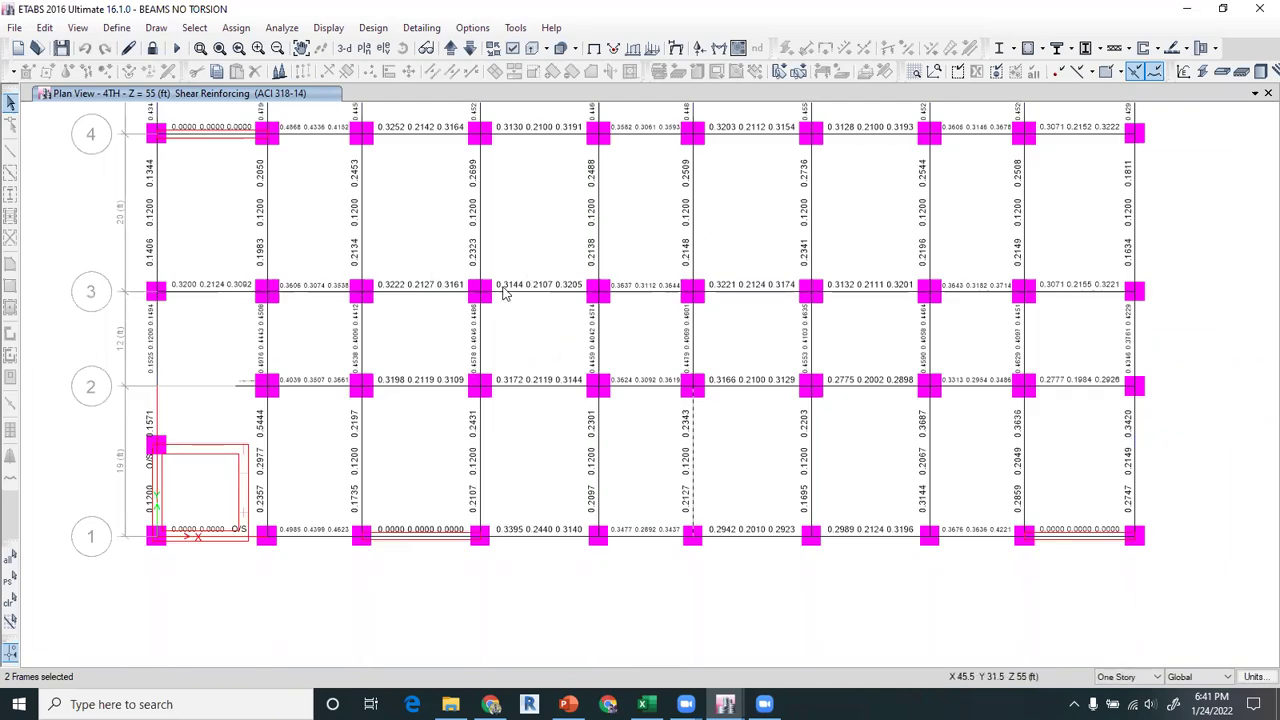
scroll(510, 292, "up", 4)
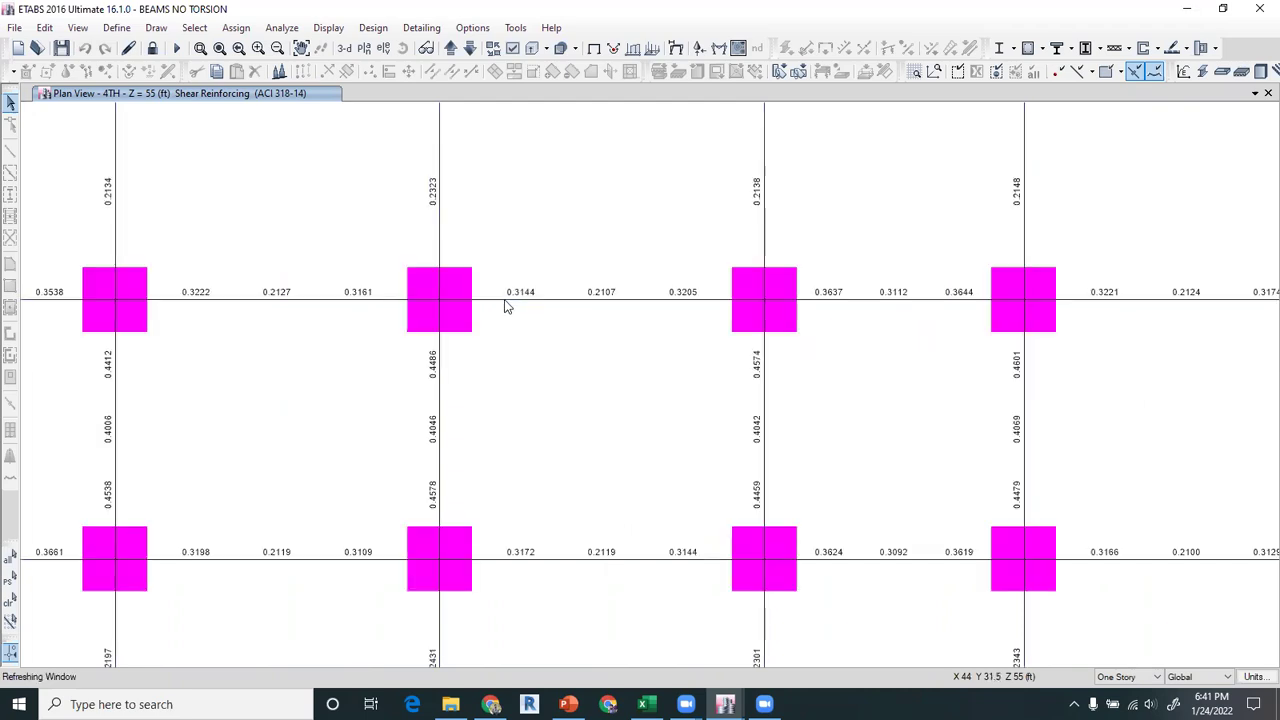
scroll(600, 340, "down", 4)
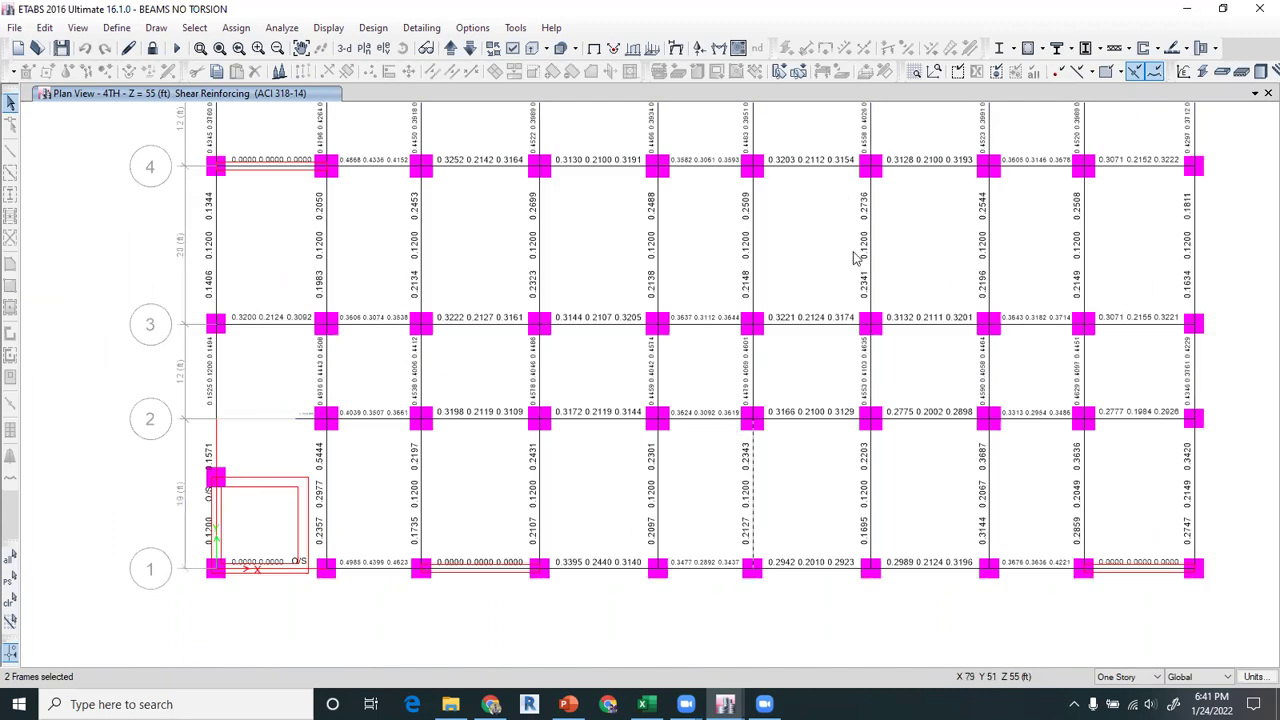
Move the plan view up story by story from 4TH to 10TH and examine the beams' shear reinforcement
left_click(452, 50)
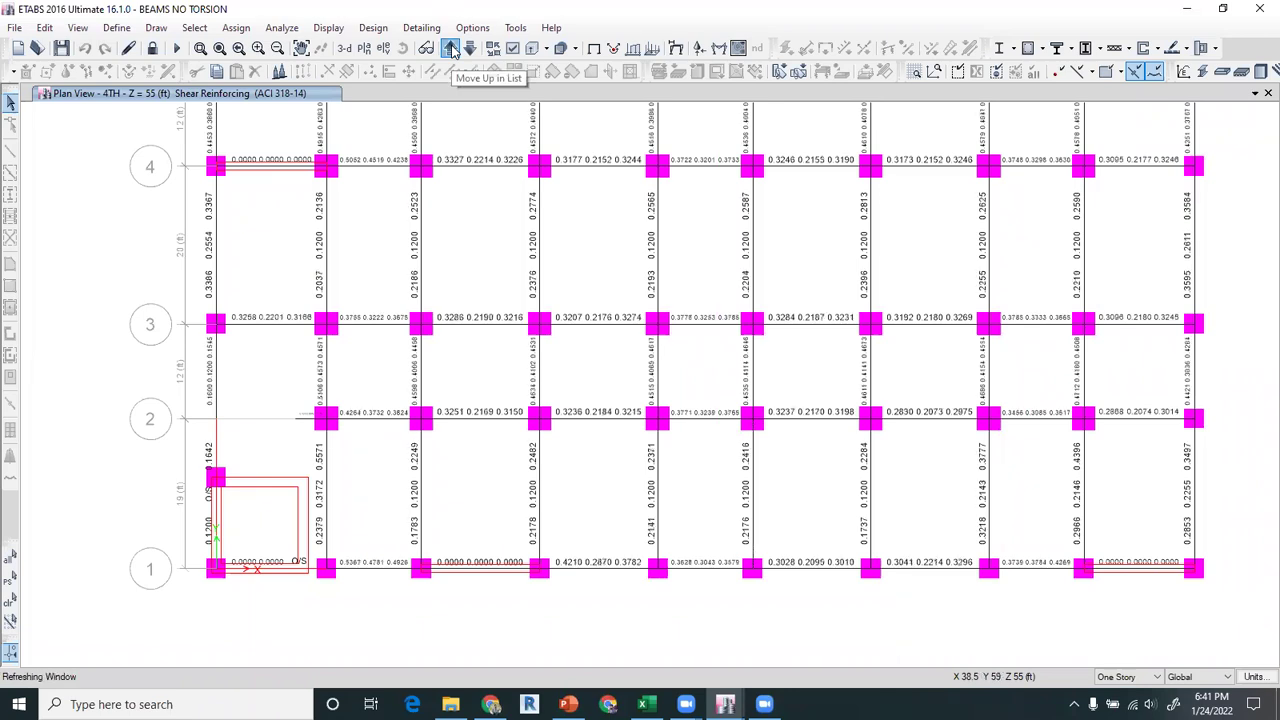
left_click(452, 50)
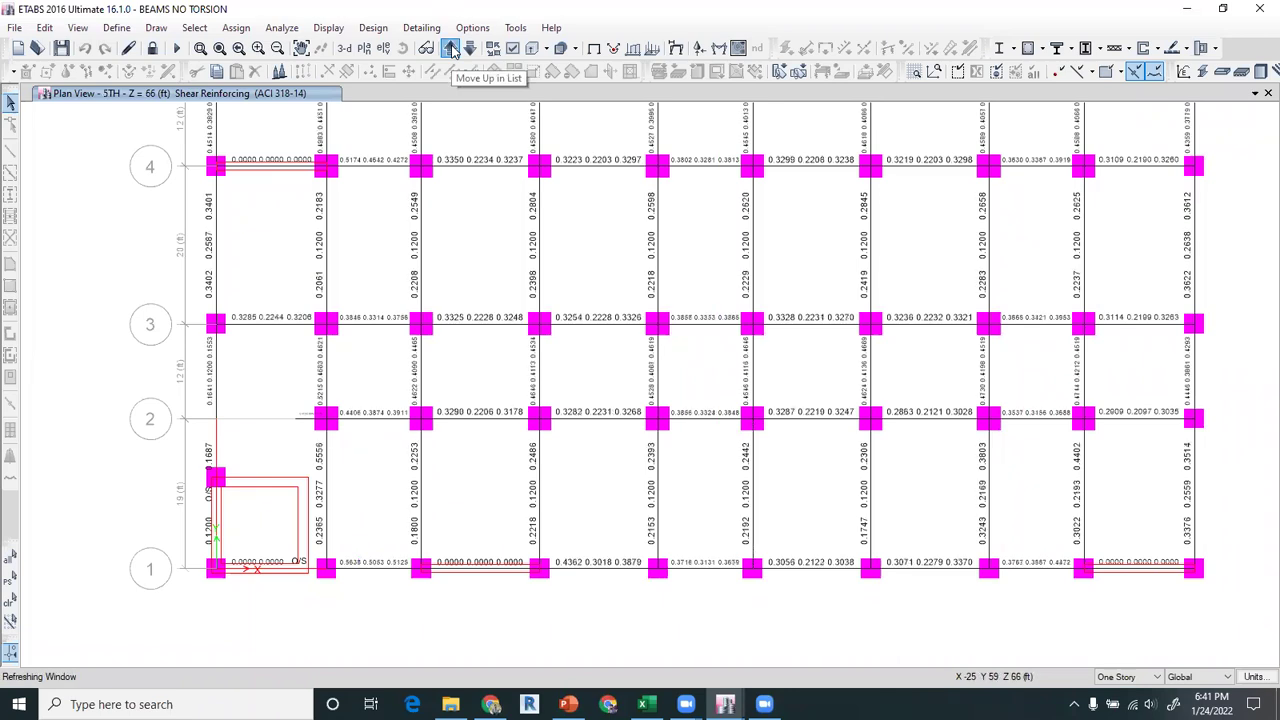
left_click(452, 50)
left_click(452, 50)
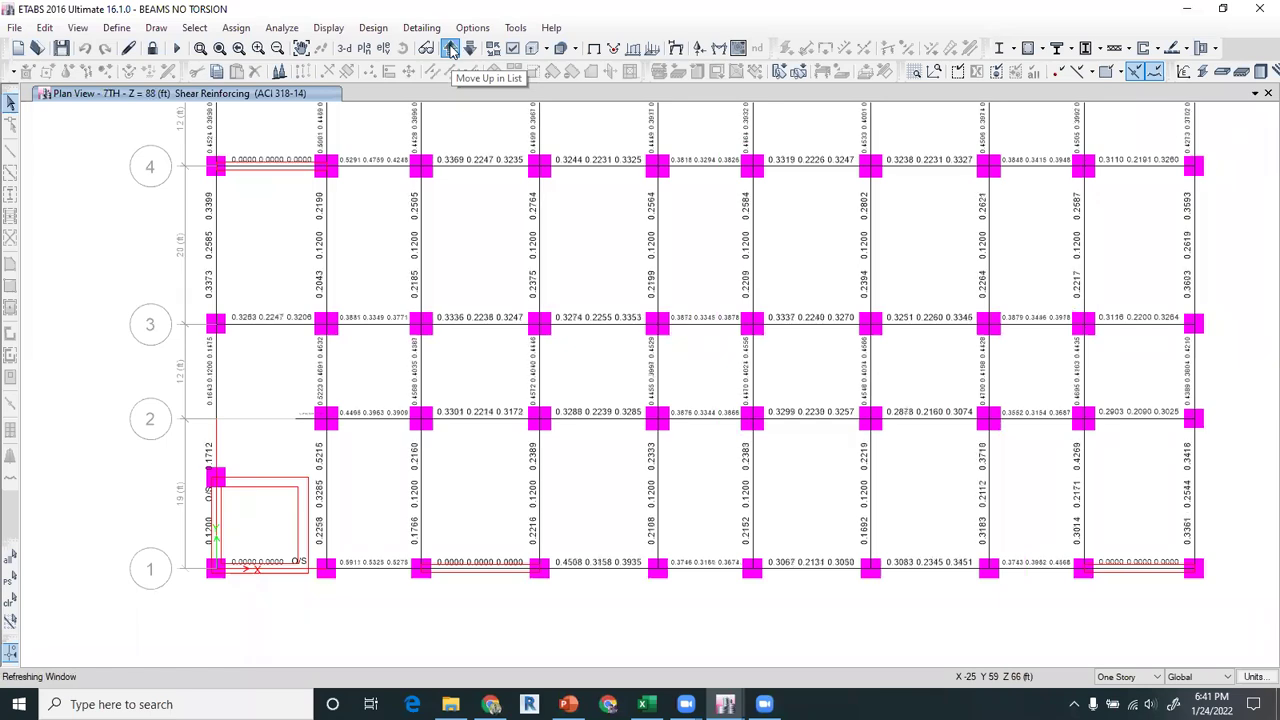
left_click(452, 50)
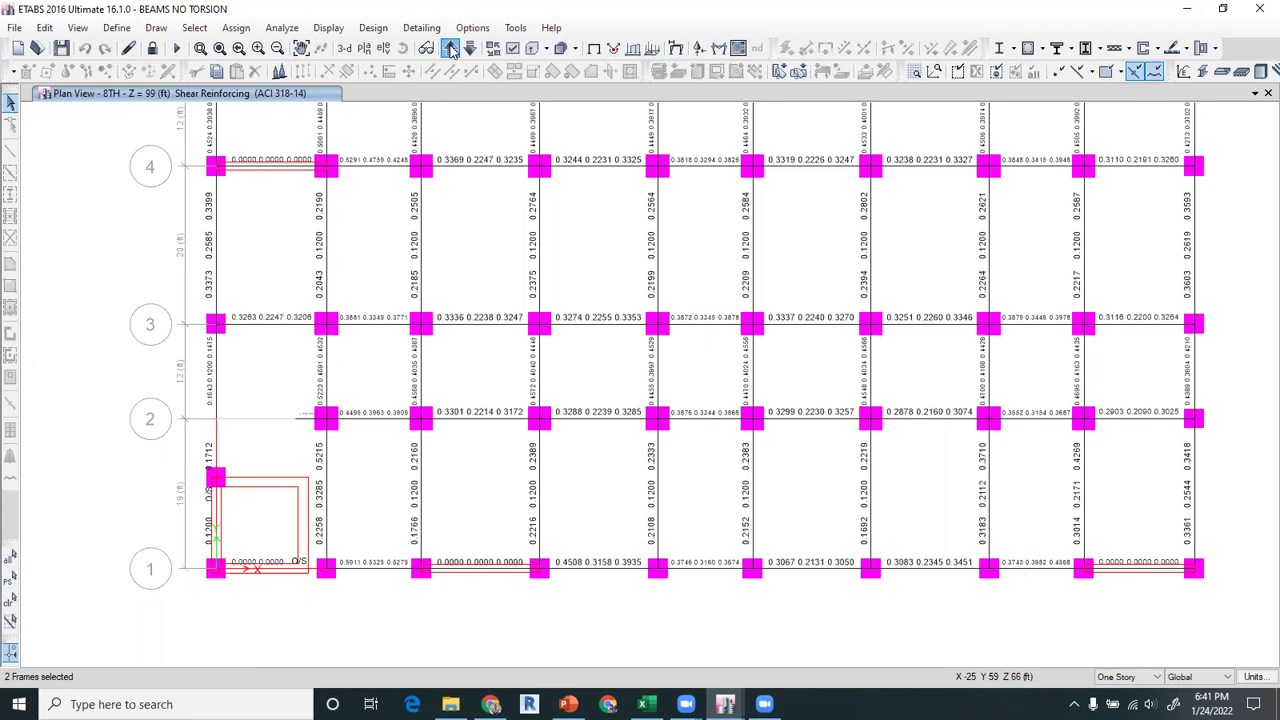
left_click(452, 50)
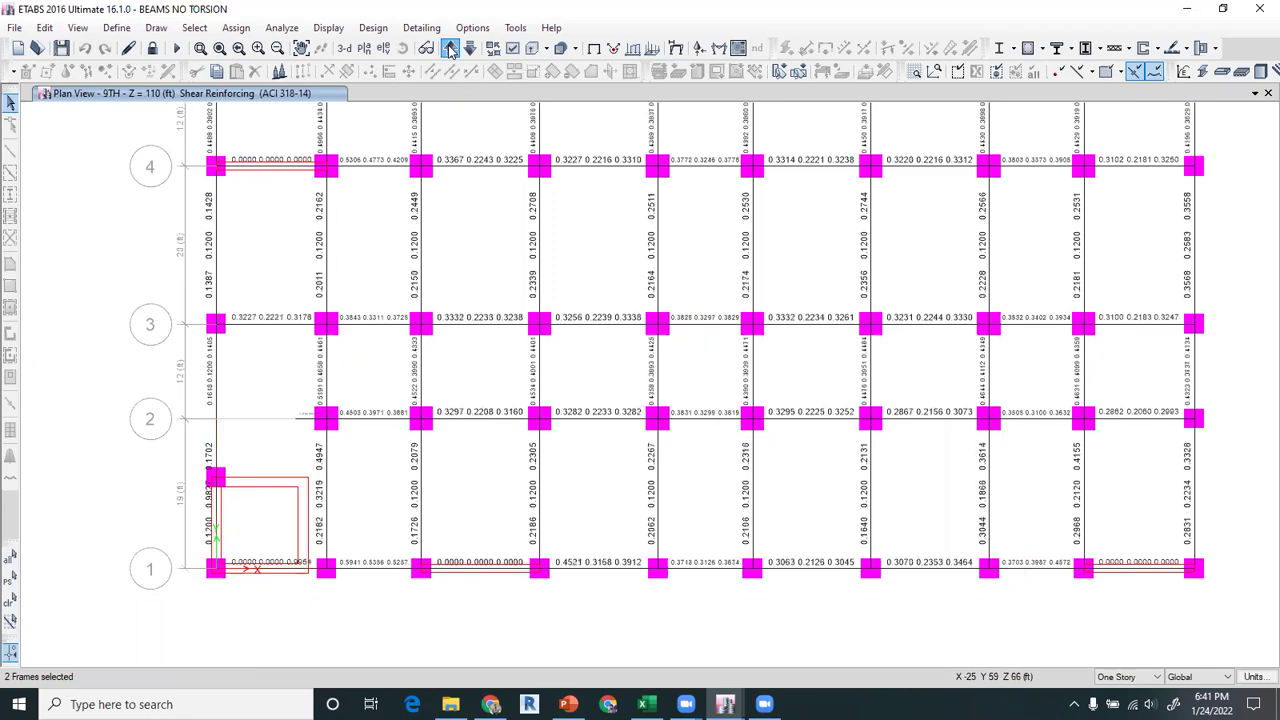
left_click(452, 50)
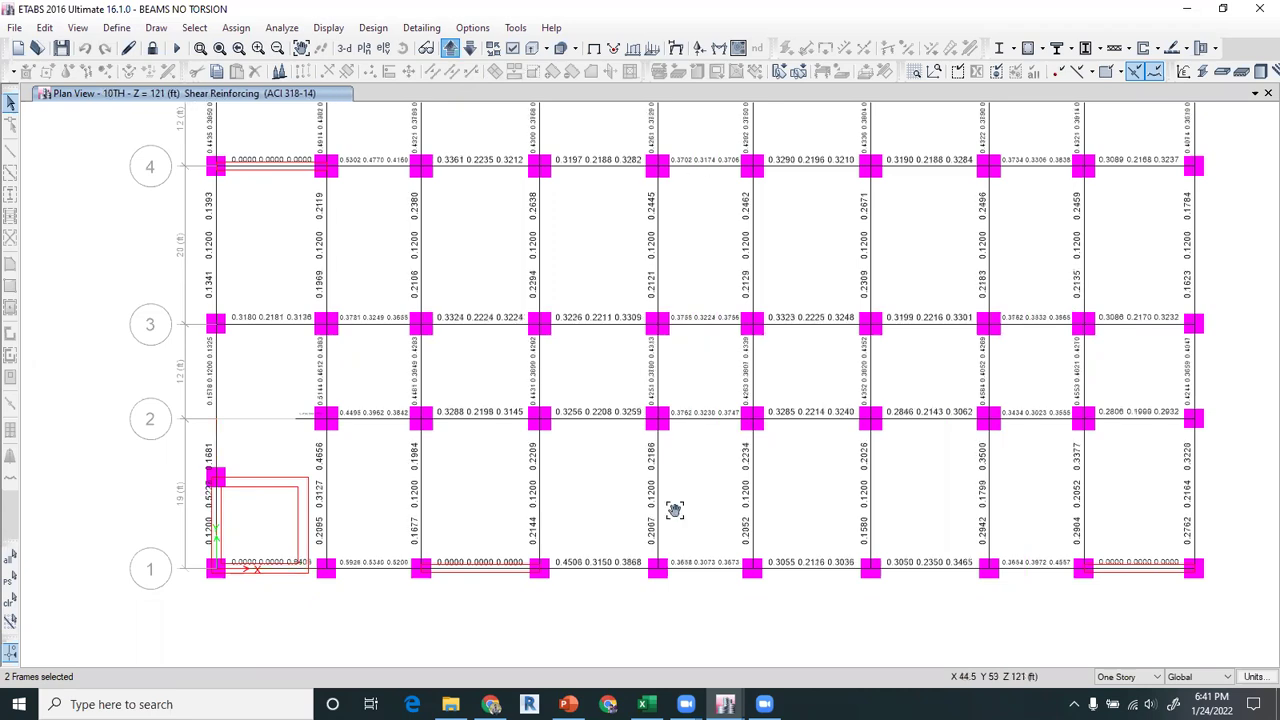
middle_click_drag(675, 510, 621, 517)
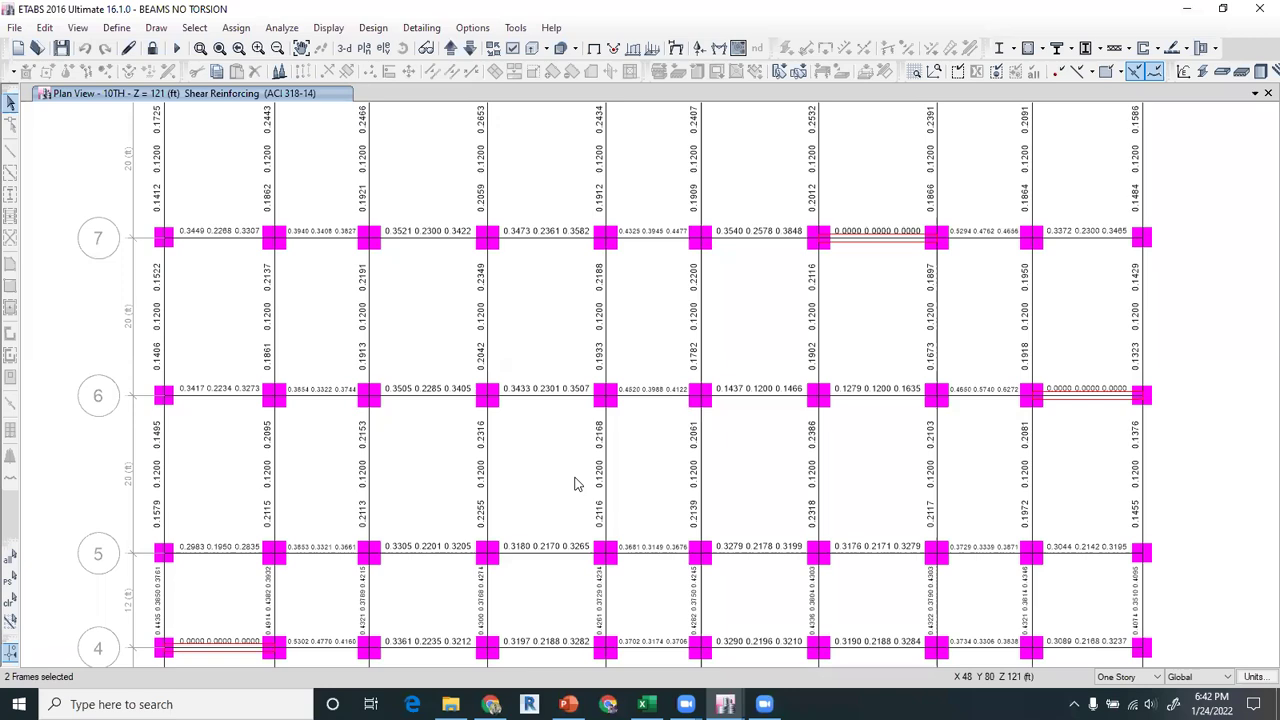
middle_click_drag(585, 257, 587, 191)
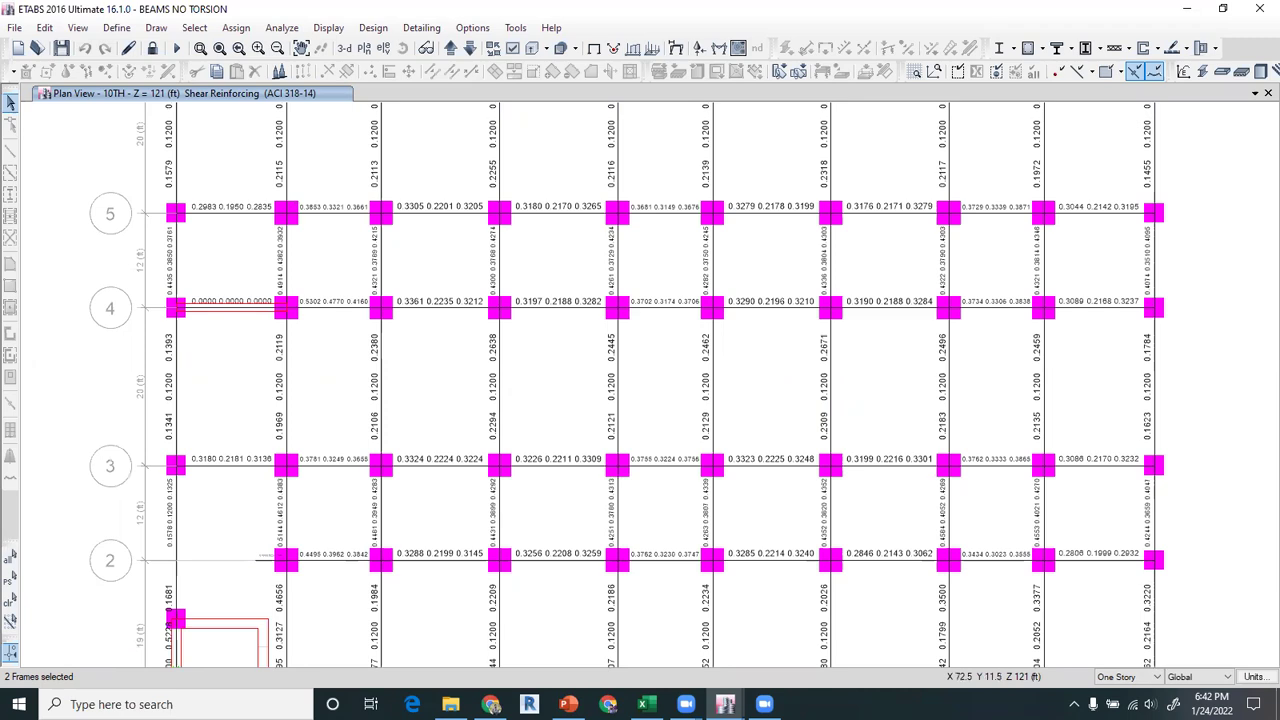
Switch to the PowerPoint presentation and start a new line with "su" below ETABS RESULTS on slide 6
key("alt+Tab")
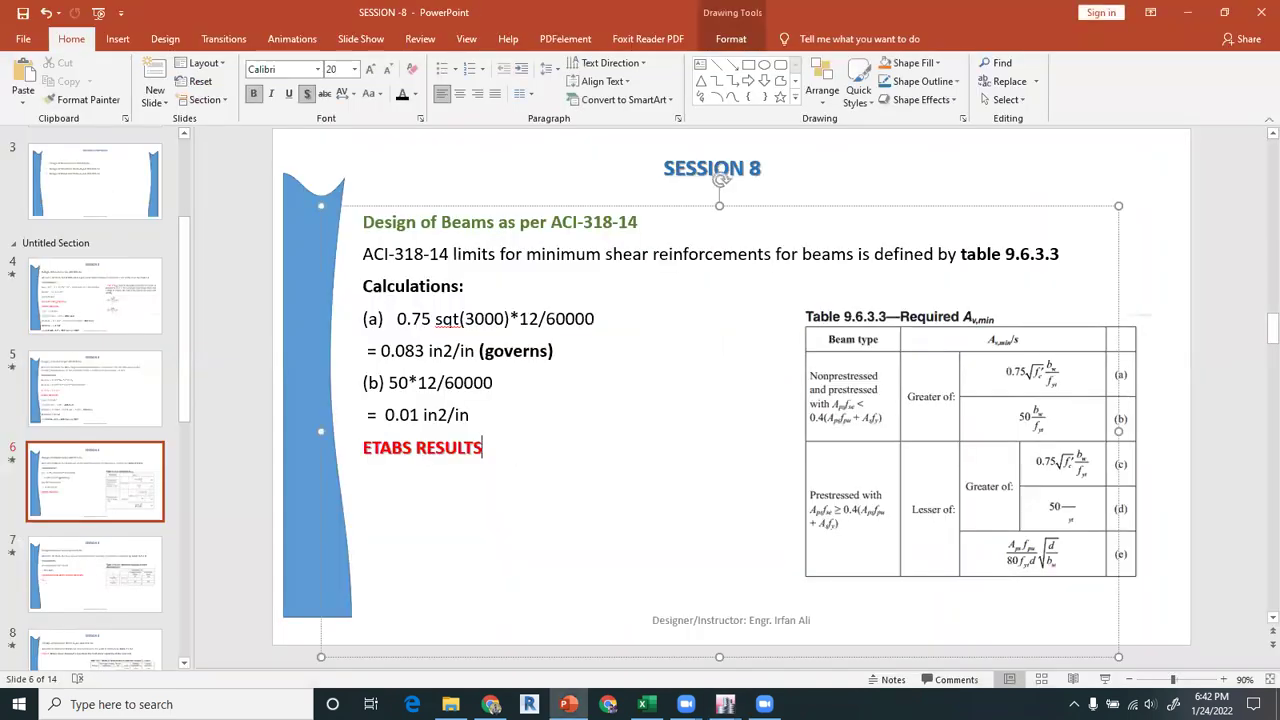
key("Return")
type("su")
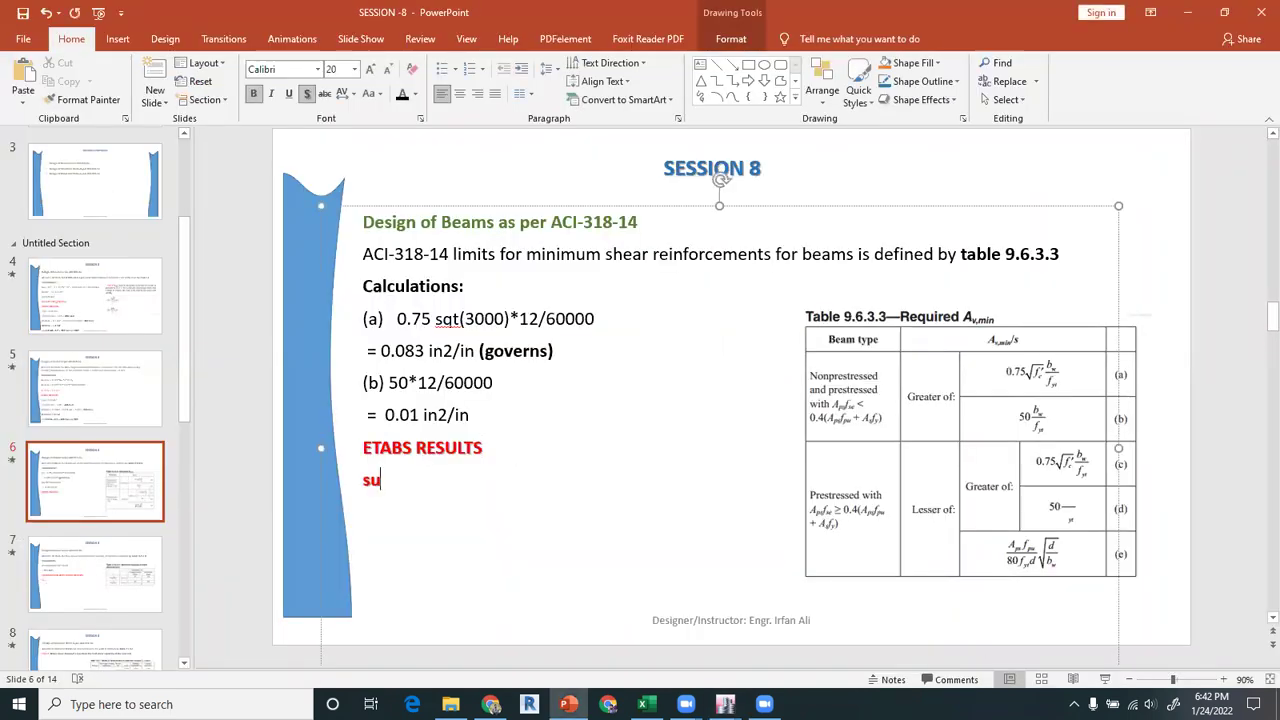
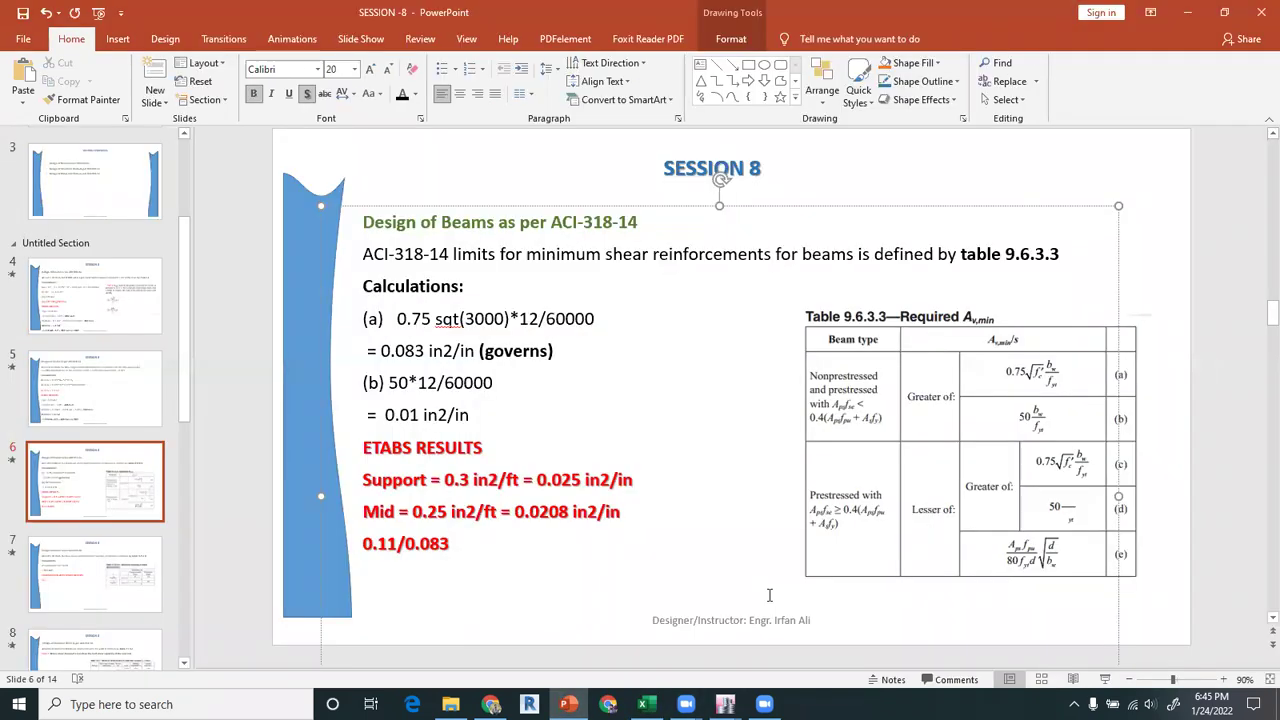
Sketch a beam section with a stirrup as a freehand annotation beside the slide's title, and erase it
mouse_move(987, 145)
left_mouse_down()
mouse_move(1042, 189)
mouse_move(986, 198)
mouse_move(990, 142)
mouse_move(1034, 151)
mouse_move(1026, 180)
mouse_move(996, 187)
mouse_move(994, 145)
mouse_move(1014, 150)
mouse_move(902, 170)
mouse_move(1090, 162)
left_mouse_up()
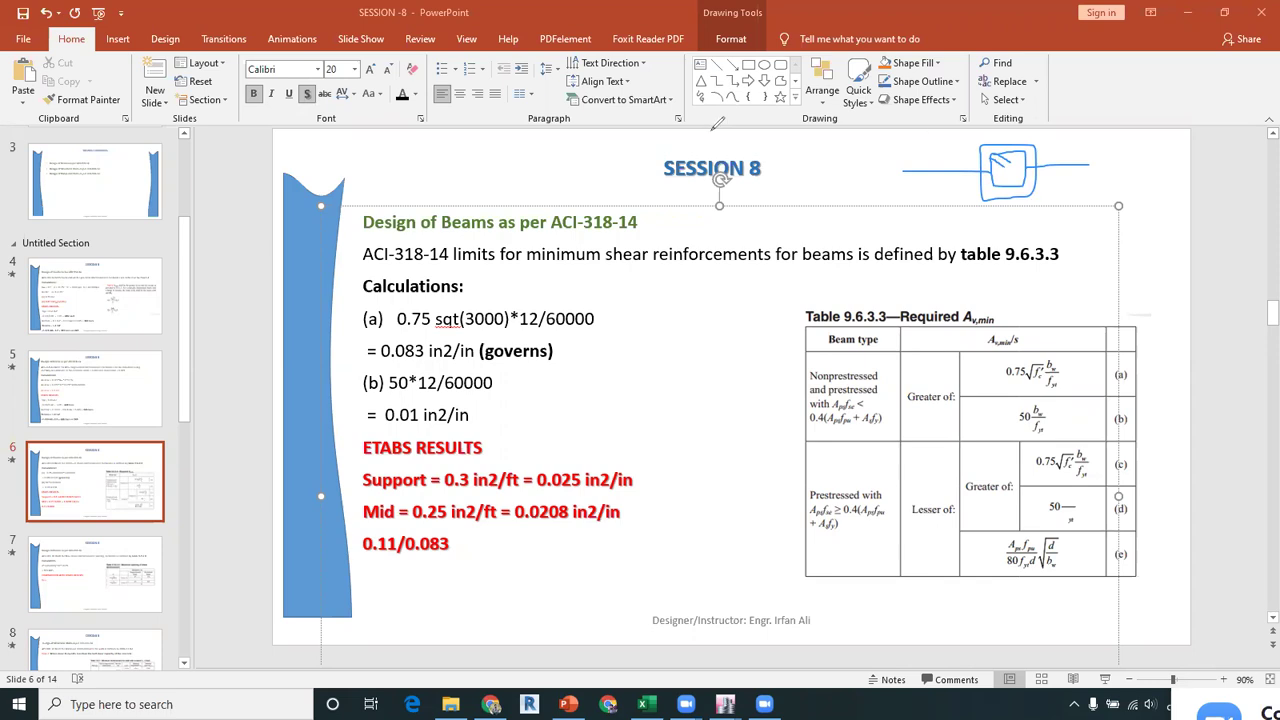
left_click_drag(966, 177, 1029, 171)
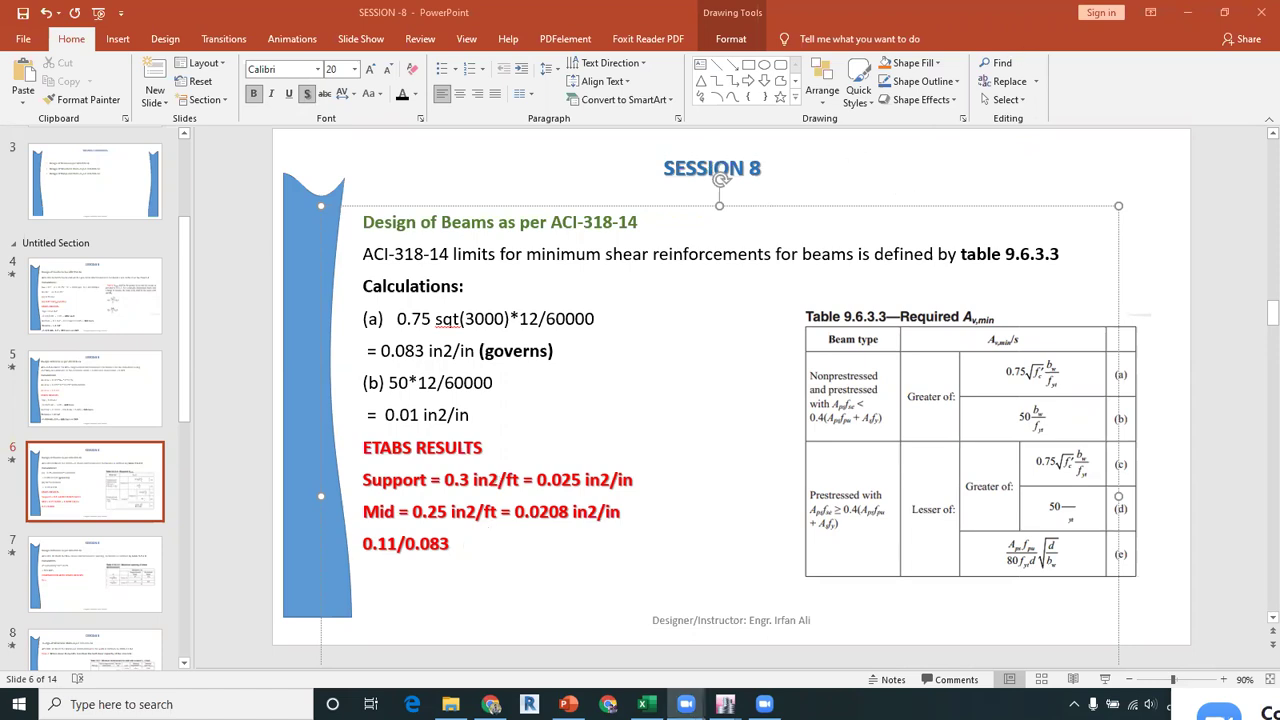
Switch to the Excel workbook and inspect the formula behind the value in cell N19
left_click(646, 704)
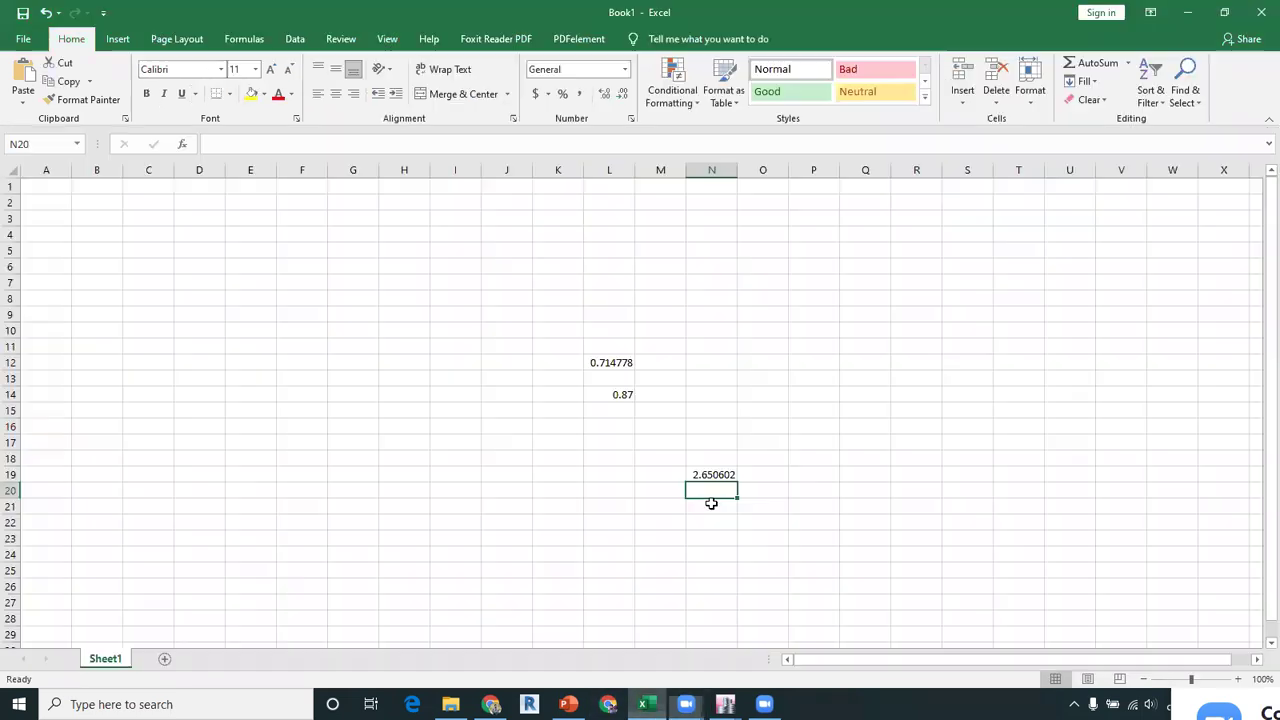
left_click(705, 472)
left_click(728, 520)
left_click(718, 474)
double_click(718, 474)
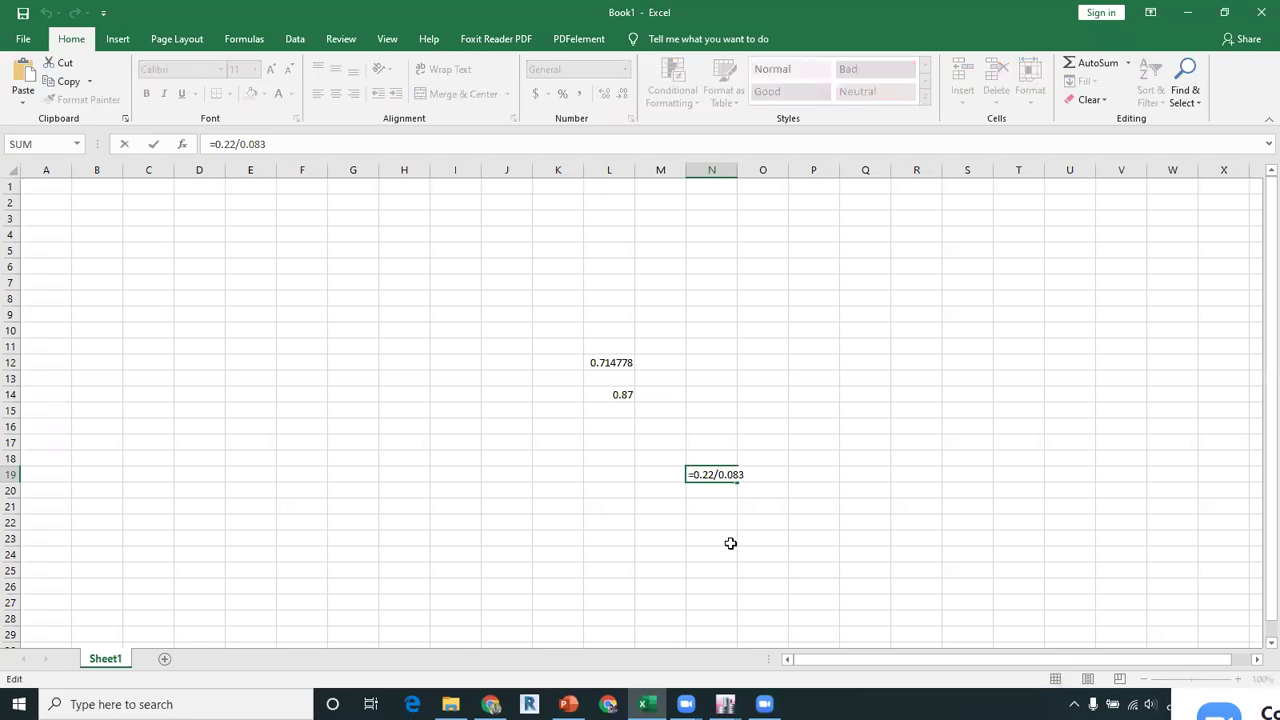
key("Return")
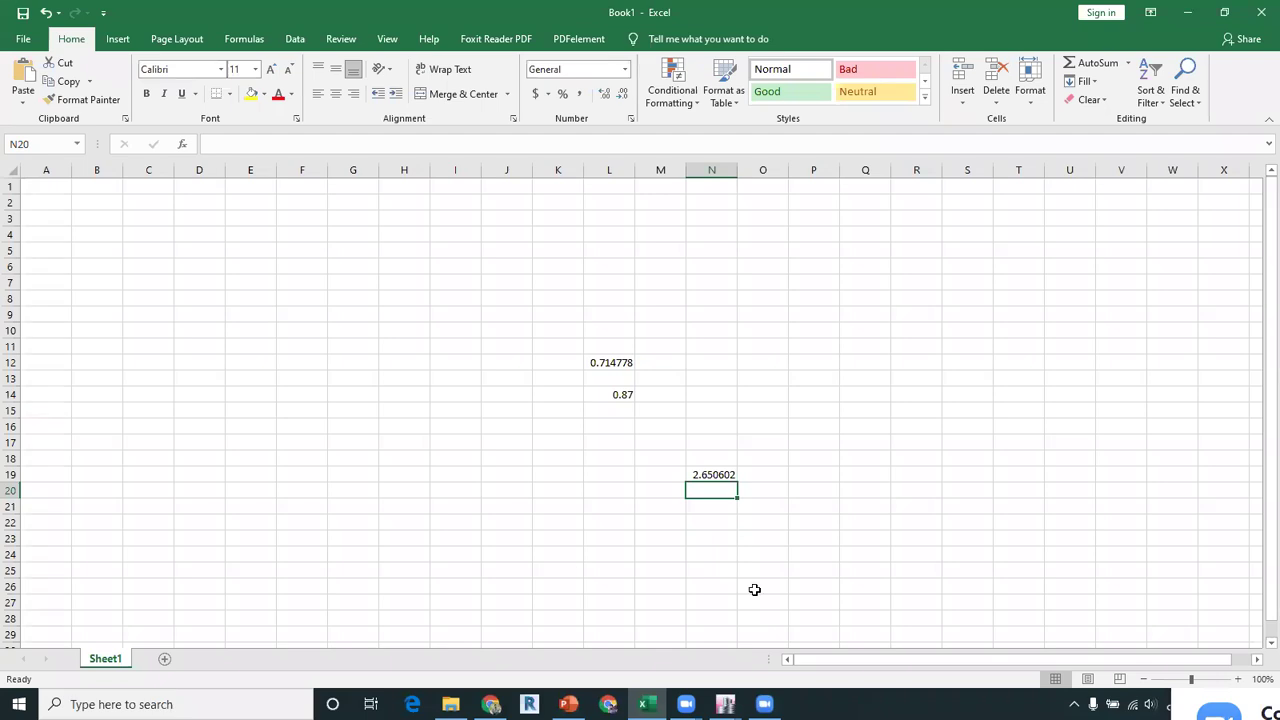
Sketch a freehand beam section with a closed stirrup, four top and four bottom bars and two inner ties, and erase the sketch
mouse_move(905, 279)
left_mouse_down()
mouse_move(1083, 443)
mouse_move(998, 460)
left_mouse_up()
mouse_move(914, 458)
left_mouse_down()
mouse_move(903, 274)
mouse_move(1028, 288)
mouse_move(1042, 434)
mouse_move(968, 446)
mouse_move(938, 291)
mouse_move(959, 305)
mouse_move(941, 298)
mouse_move(938, 311)
mouse_move(1021, 296)
left_mouse_up()
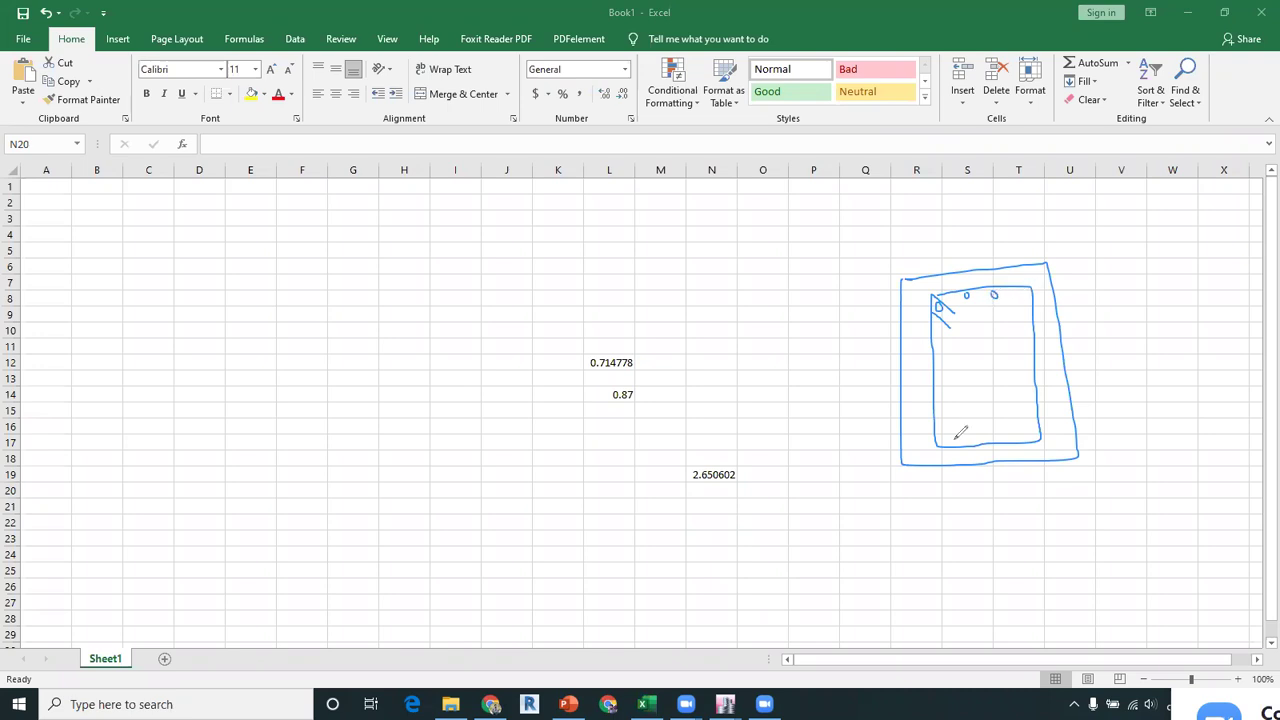
left_click_drag(950, 434, 1030, 428)
left_click_drag(958, 296, 979, 433)
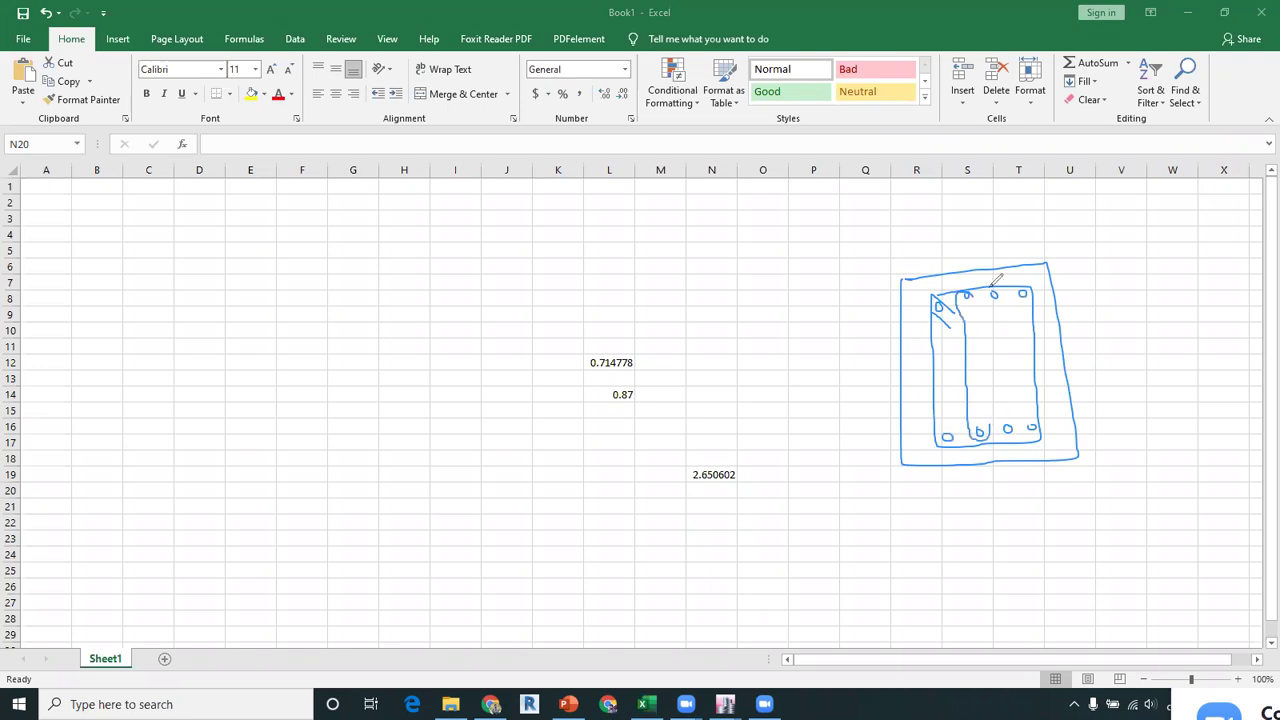
mouse_move(1010, 335)
left_mouse_down()
mouse_move(1017, 438)
mouse_move(1005, 441)
left_mouse_up()
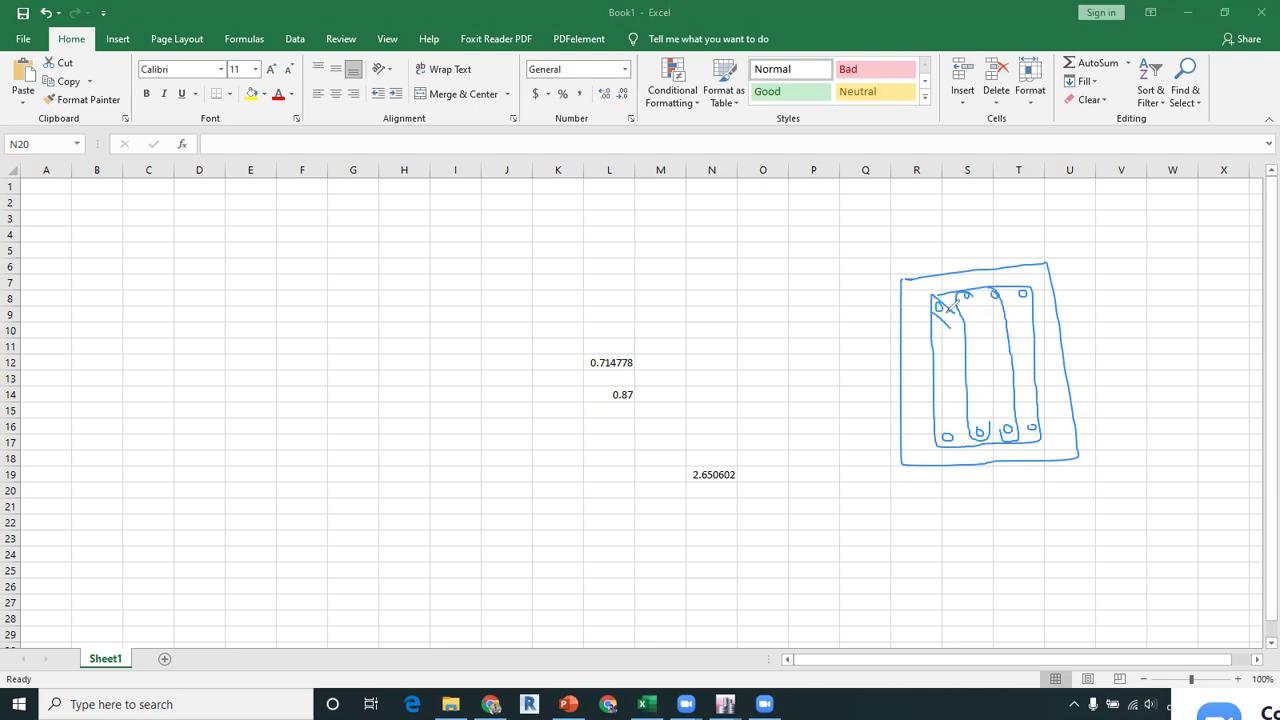
mouse_move(897, 373)
left_mouse_down()
mouse_move(988, 290)
mouse_move(1048, 434)
mouse_move(940, 434)
mouse_move(690, 185)
left_mouse_up()
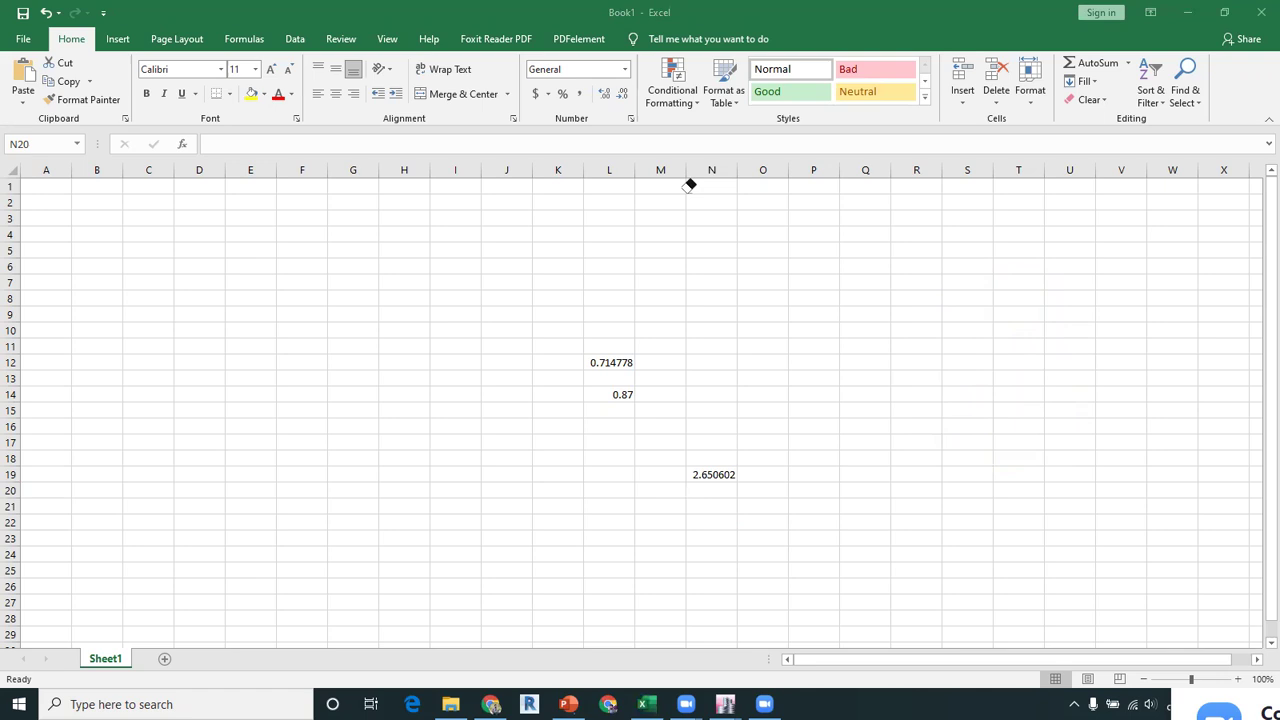
Switch to PowerPoint and review the bottom bar result on slide 5 alongside the shear results on slide 6
key("alt+Tab")
left_click(140, 391)
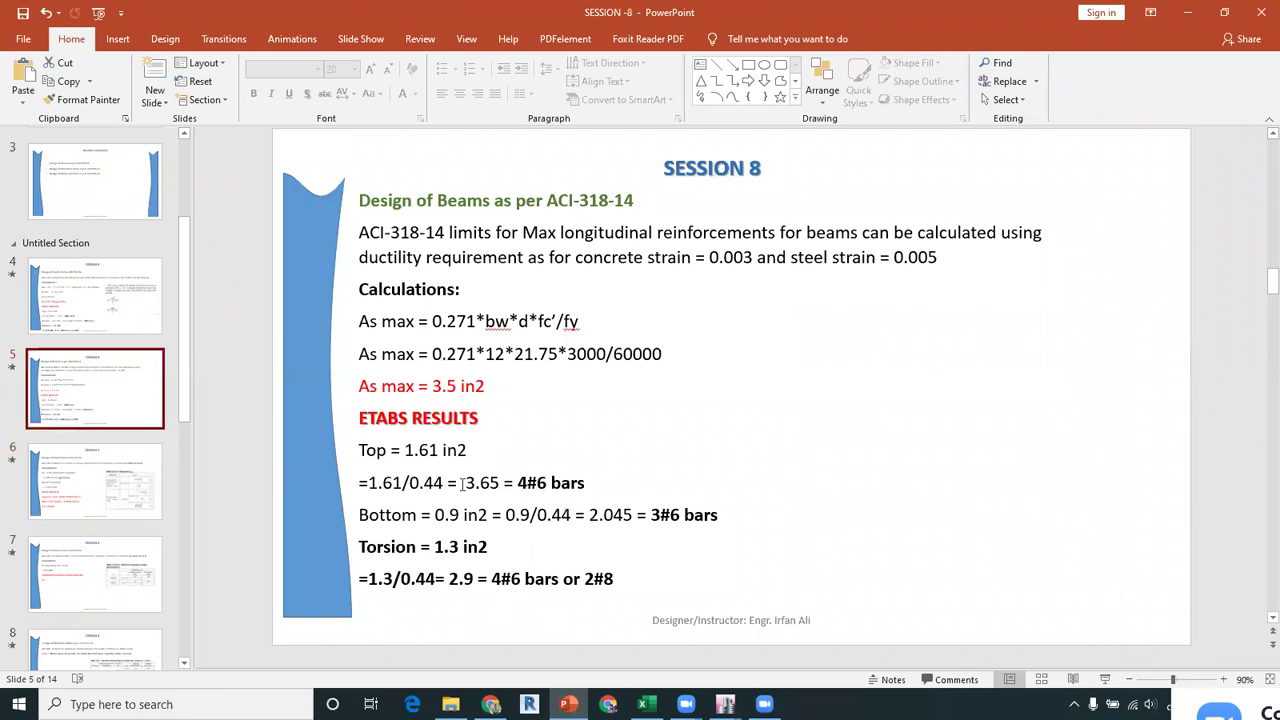
left_click(662, 528)
double_click(668, 520)
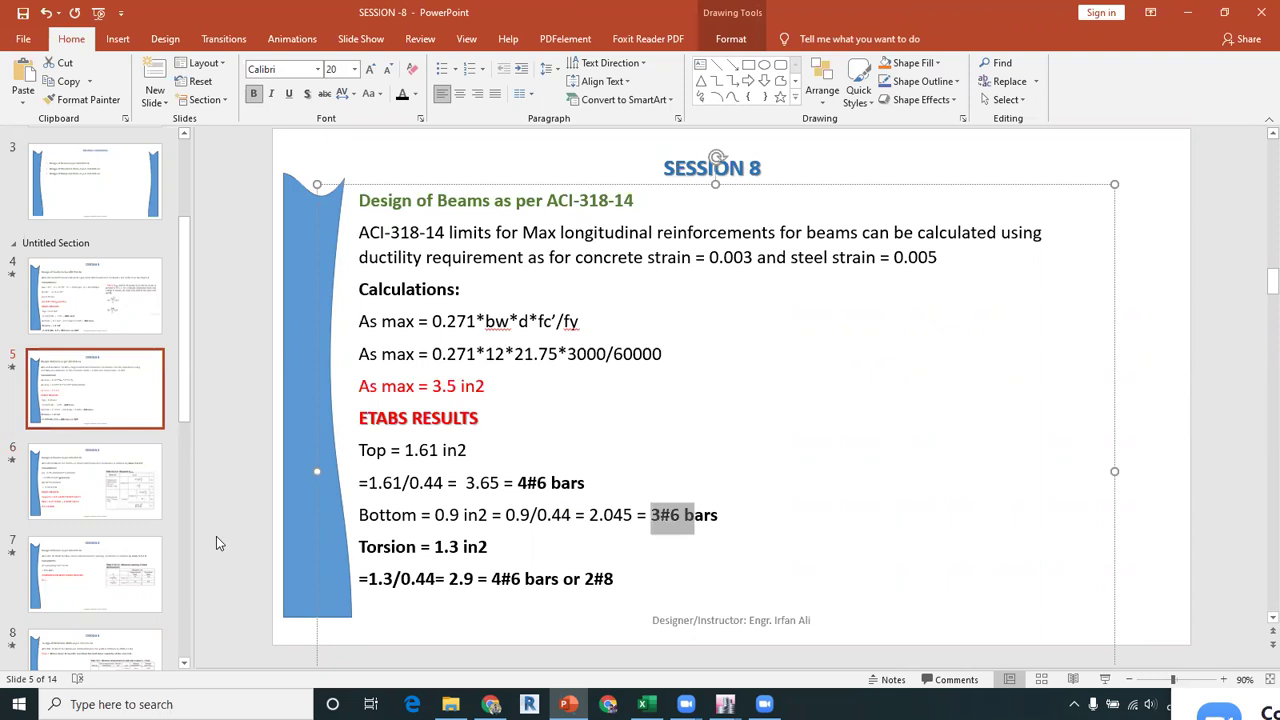
left_click(667, 518)
left_click(122, 515)
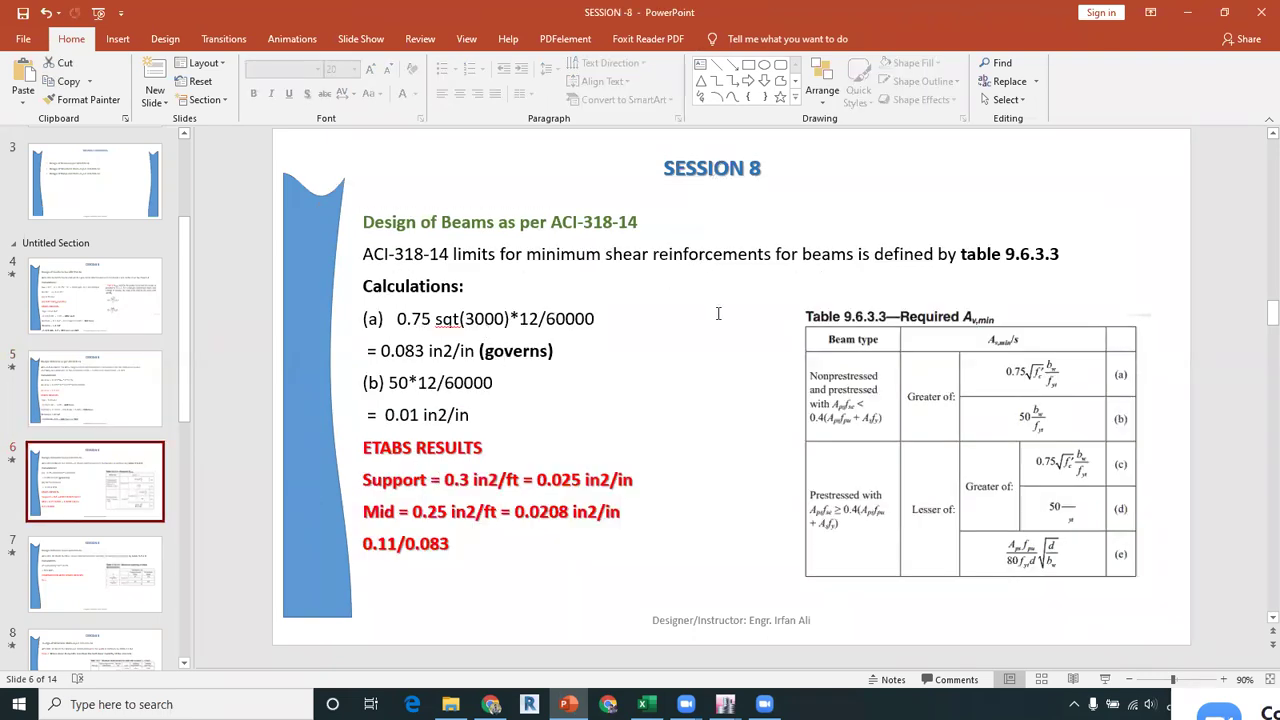
left_click(108, 401)
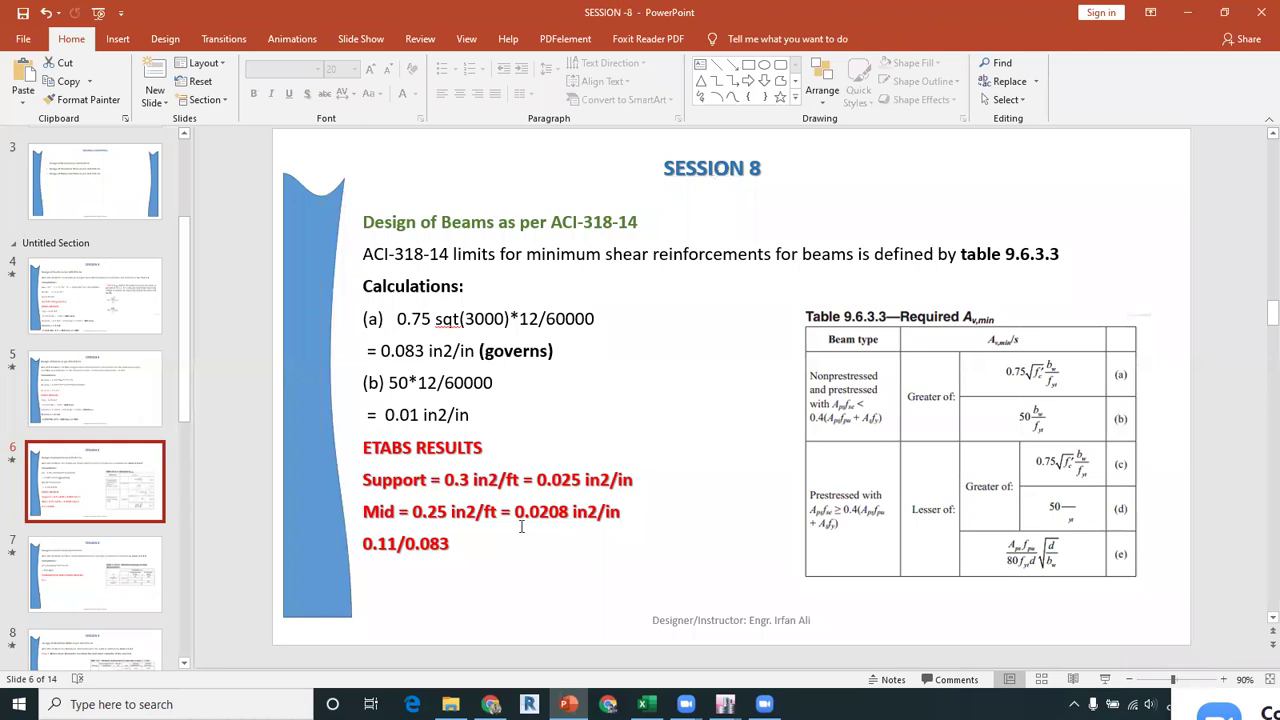
left_click(666, 520)
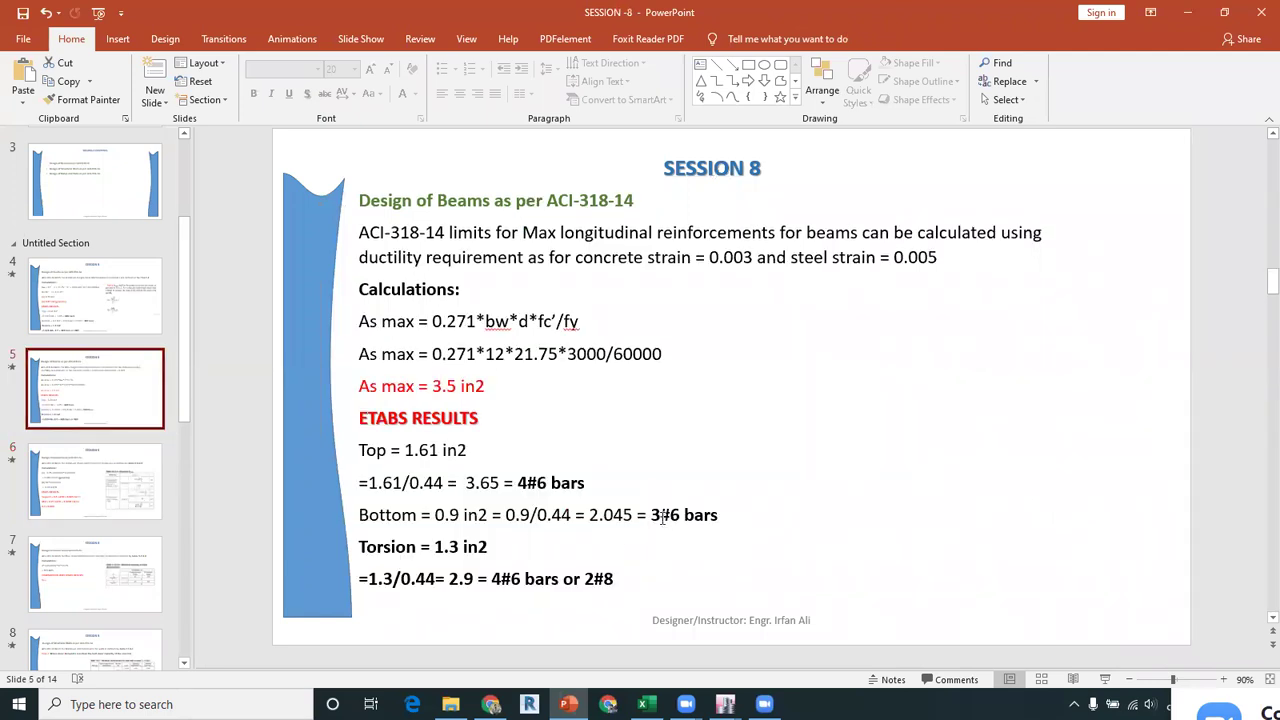
left_click(667, 529)
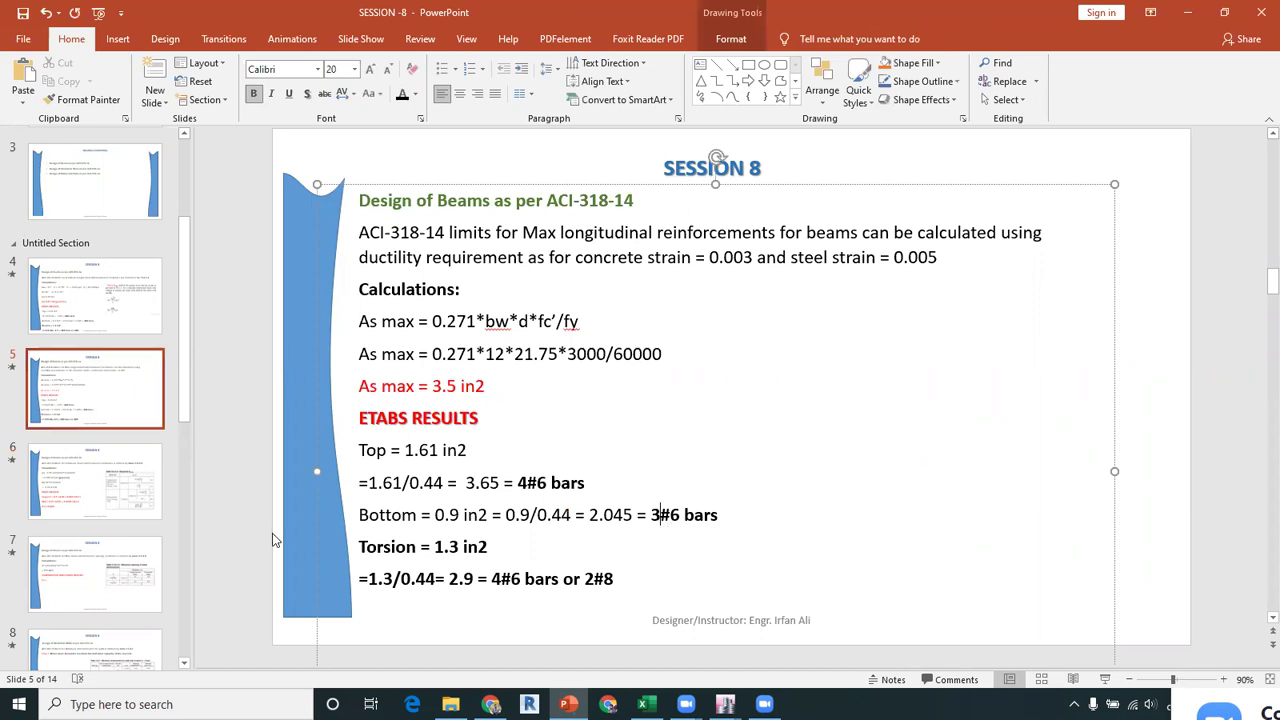
View slide 7 on the maximum shear reinforcement spacing and return to slide 6
left_click_drag(184, 375, 184, 419)
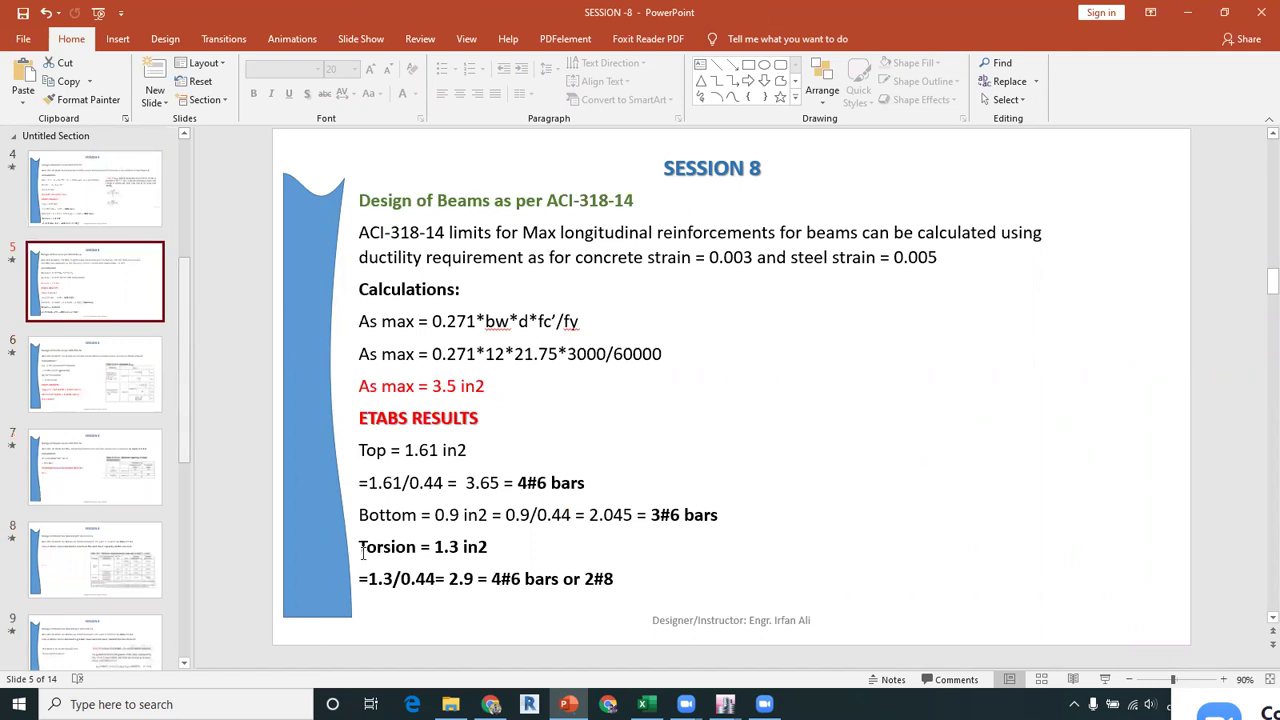
left_click(111, 567)
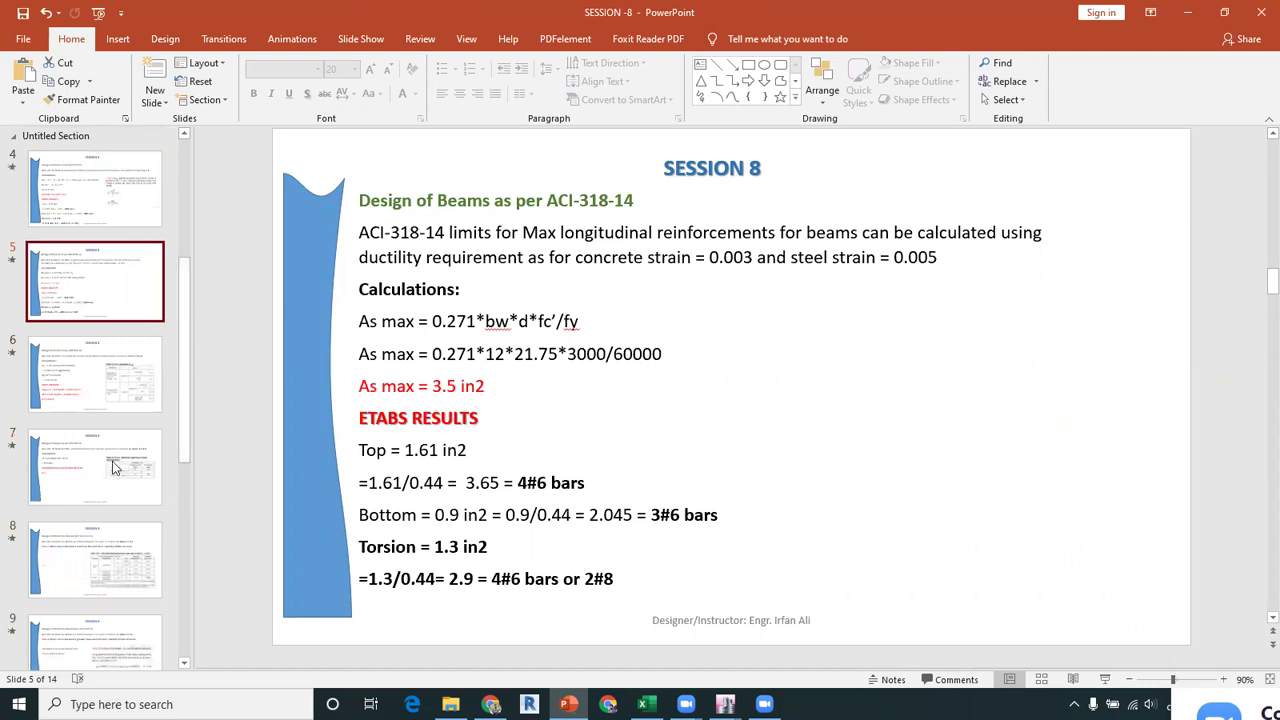
left_click(114, 463)
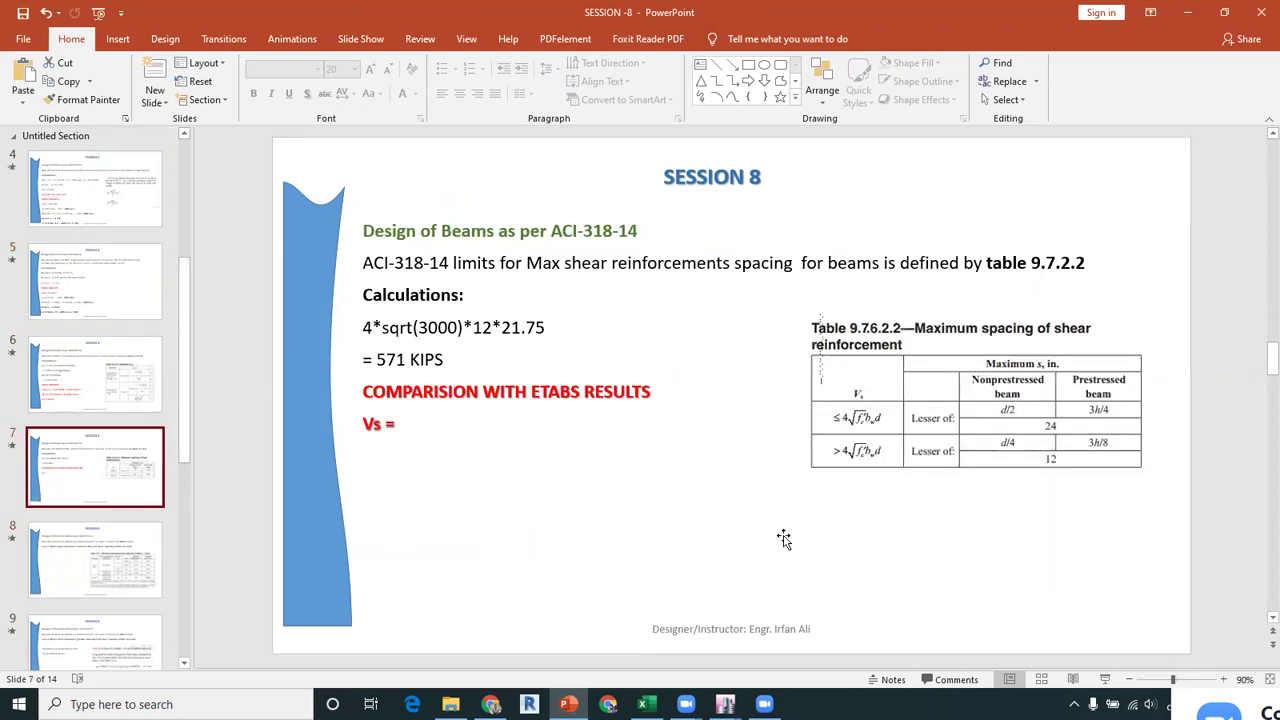
scroll(786, 537, "up", 1)
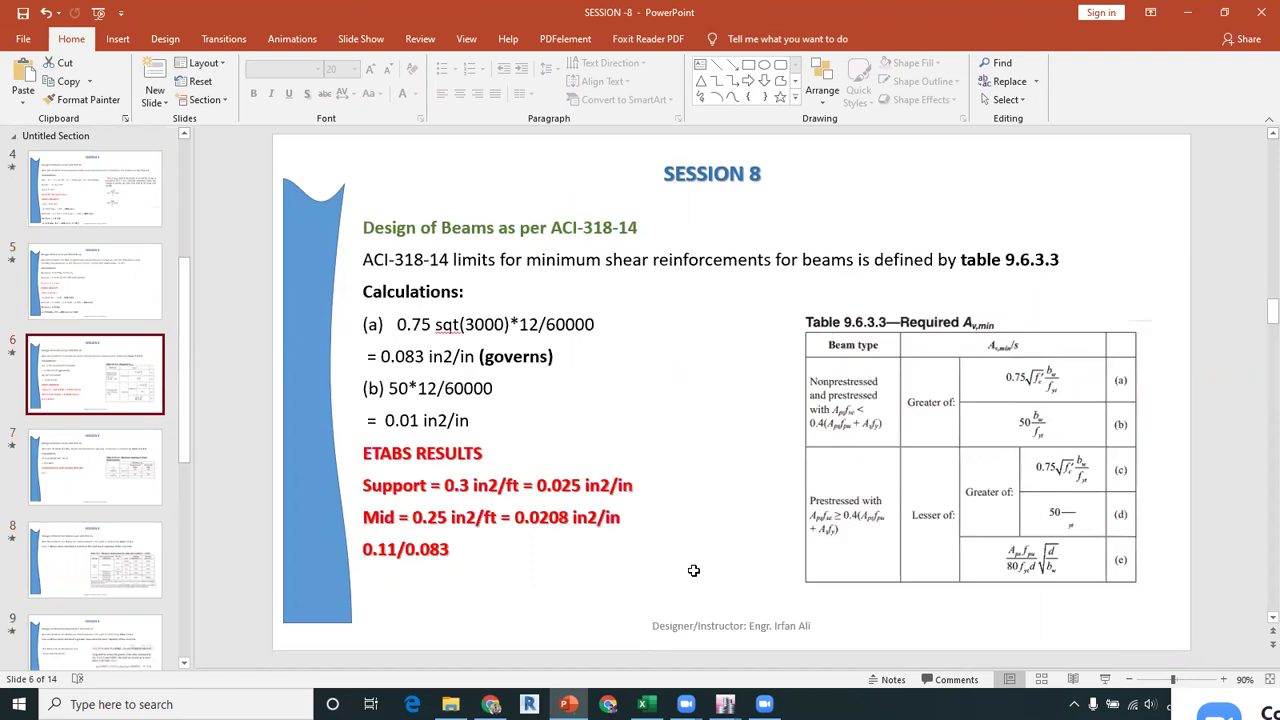
Switch to Excel and change the formula in cell N19 to =0.44/0.083
key("alt+Tab")
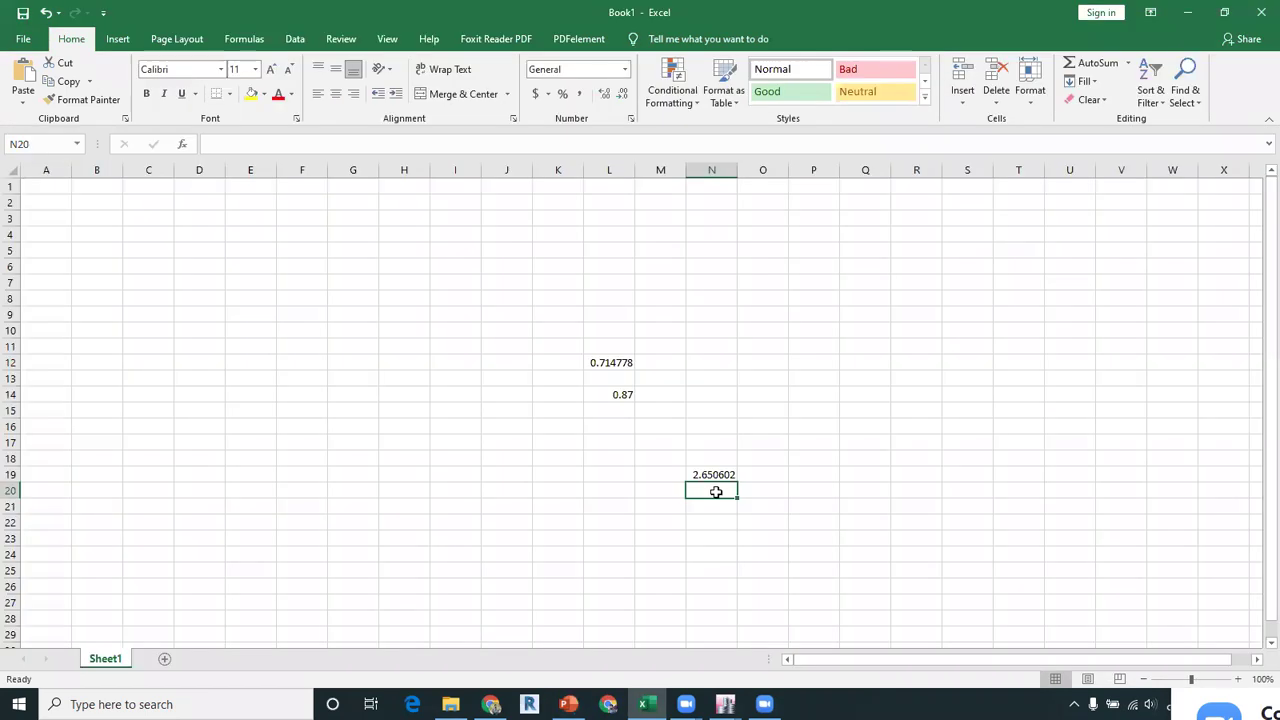
double_click(706, 479)
key("BackSpace")
key("BackSpace")
type("44/0.083")
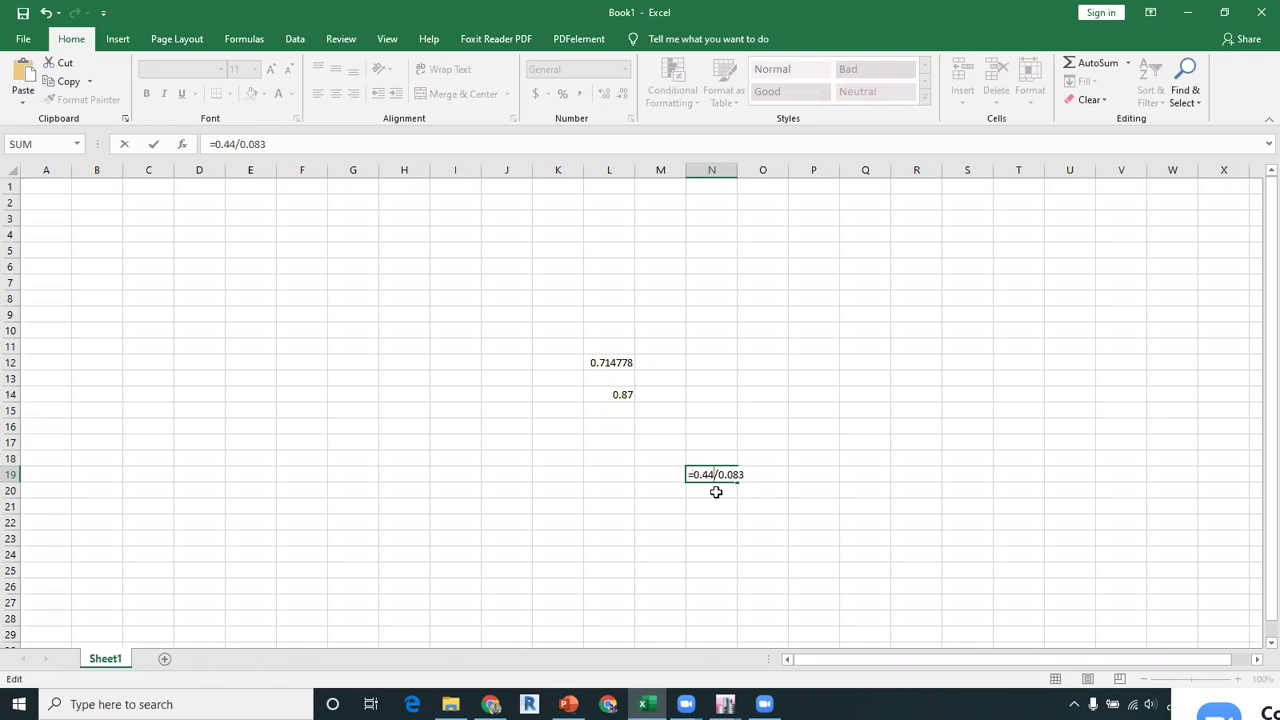
key("Return")
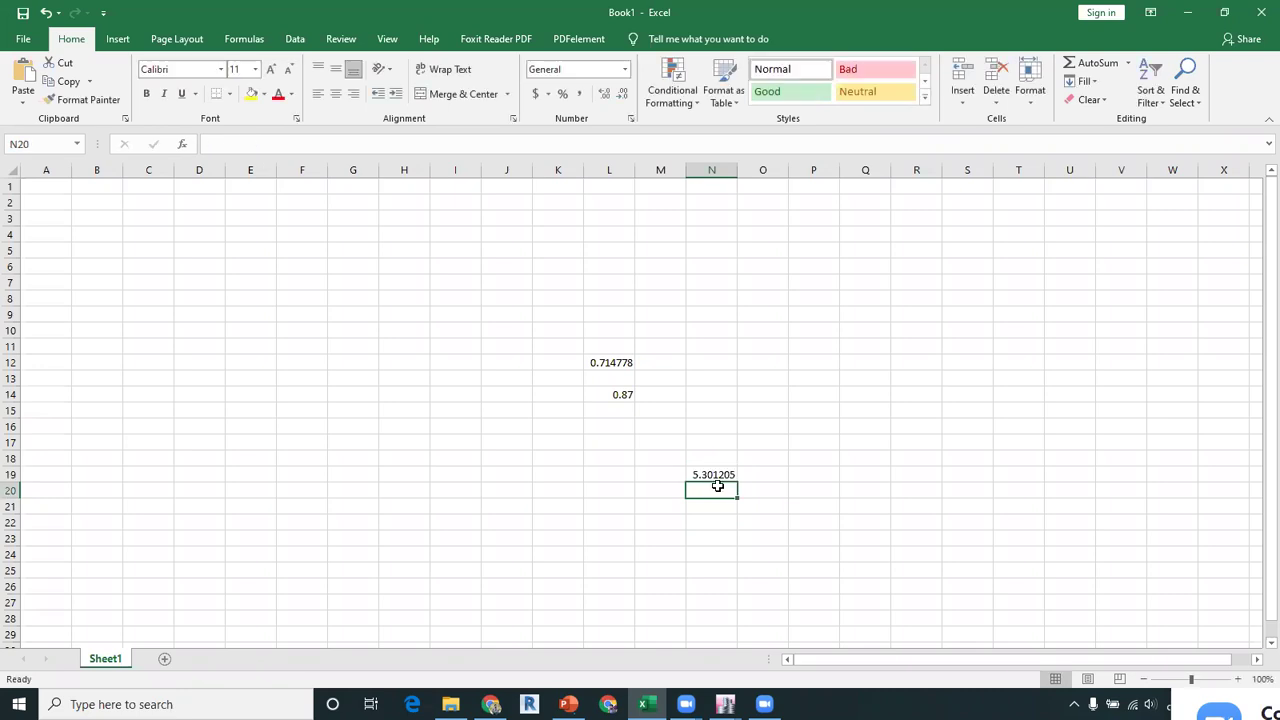
left_click_drag(716, 476, 715, 490)
left_click(713, 534)
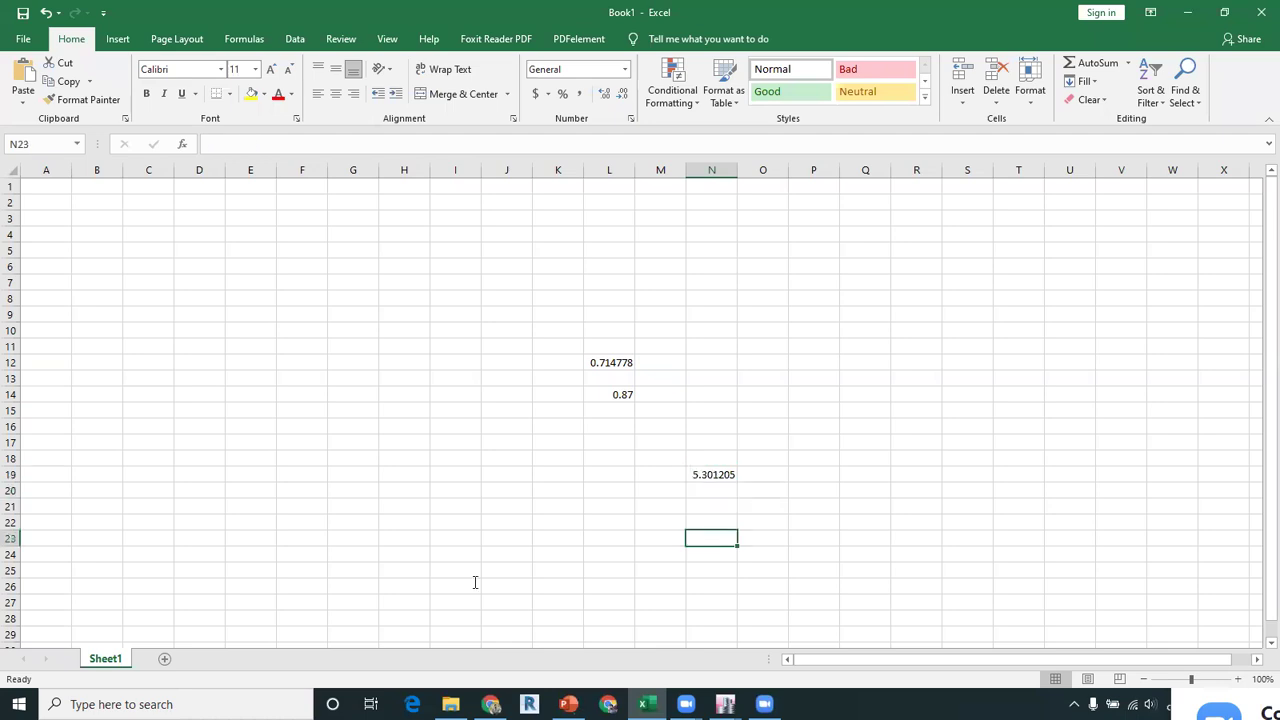
In PowerPoint, change the last line of slide 6 to read "0.44/0.083 = 4 legs-#3@ 5''c/c"
key("alt+Tab")
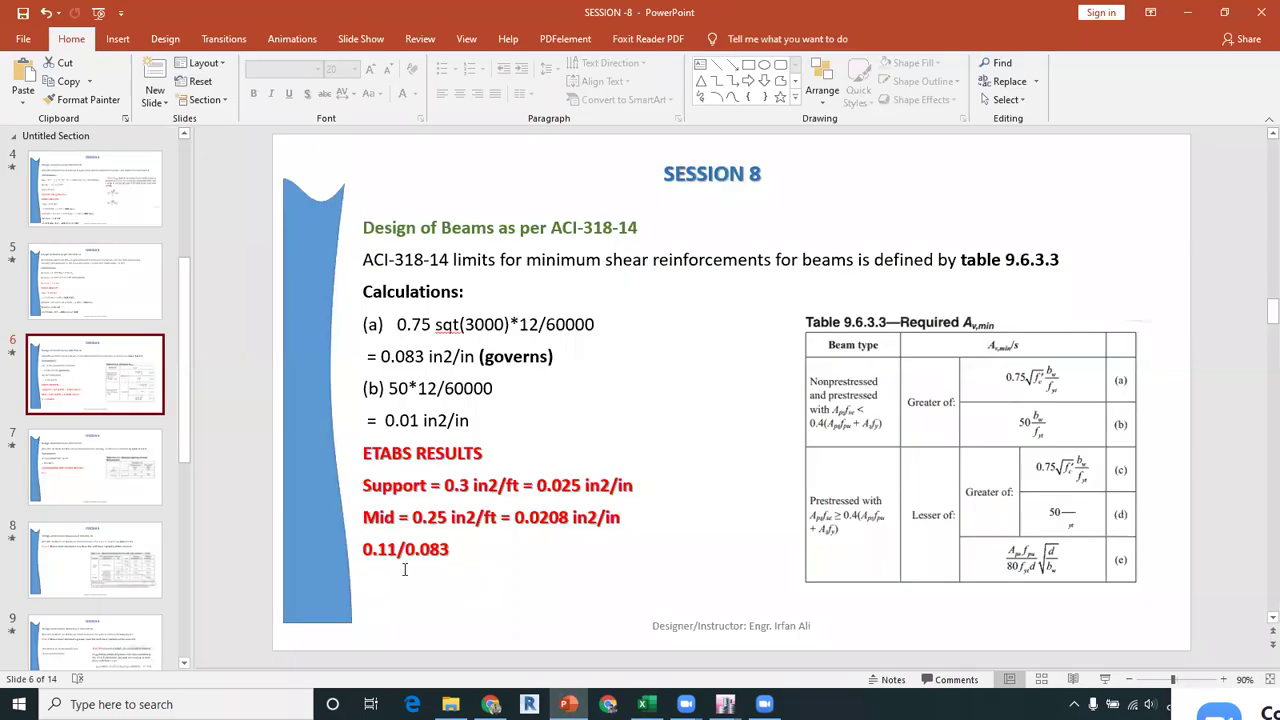
left_click(405, 569)
key("BackSpace")
key("BackSpace")
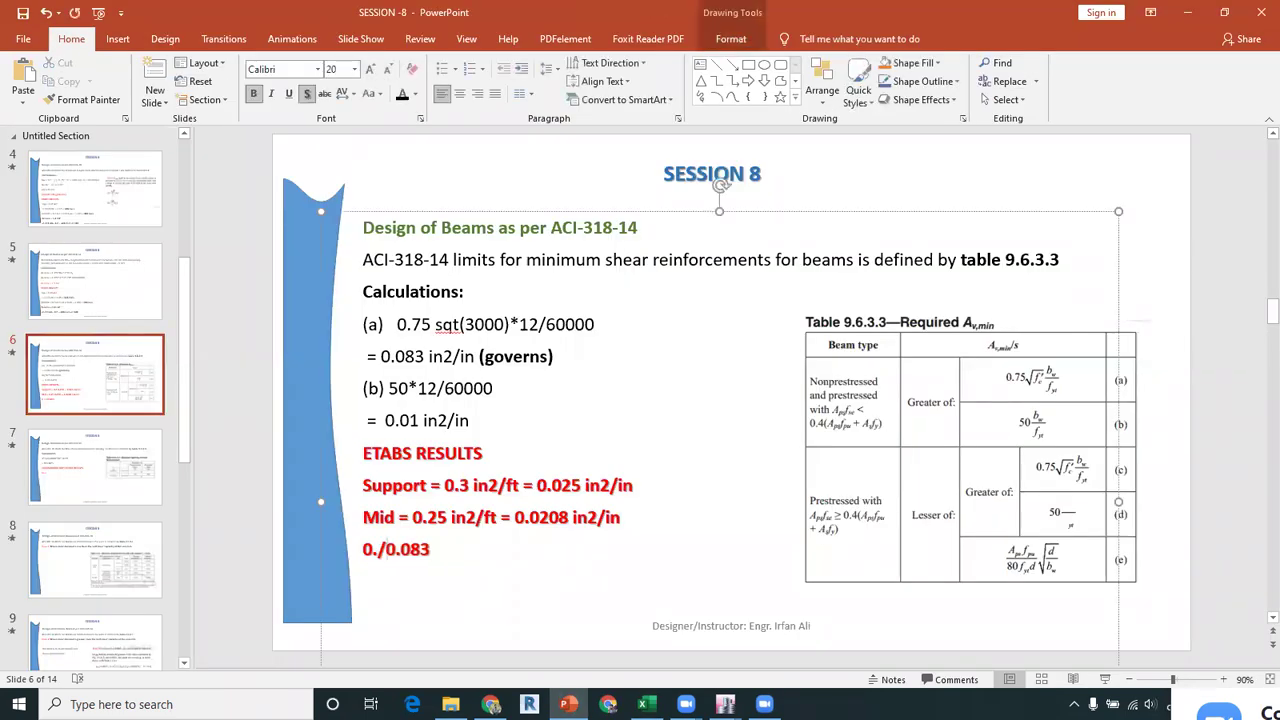
type("44")
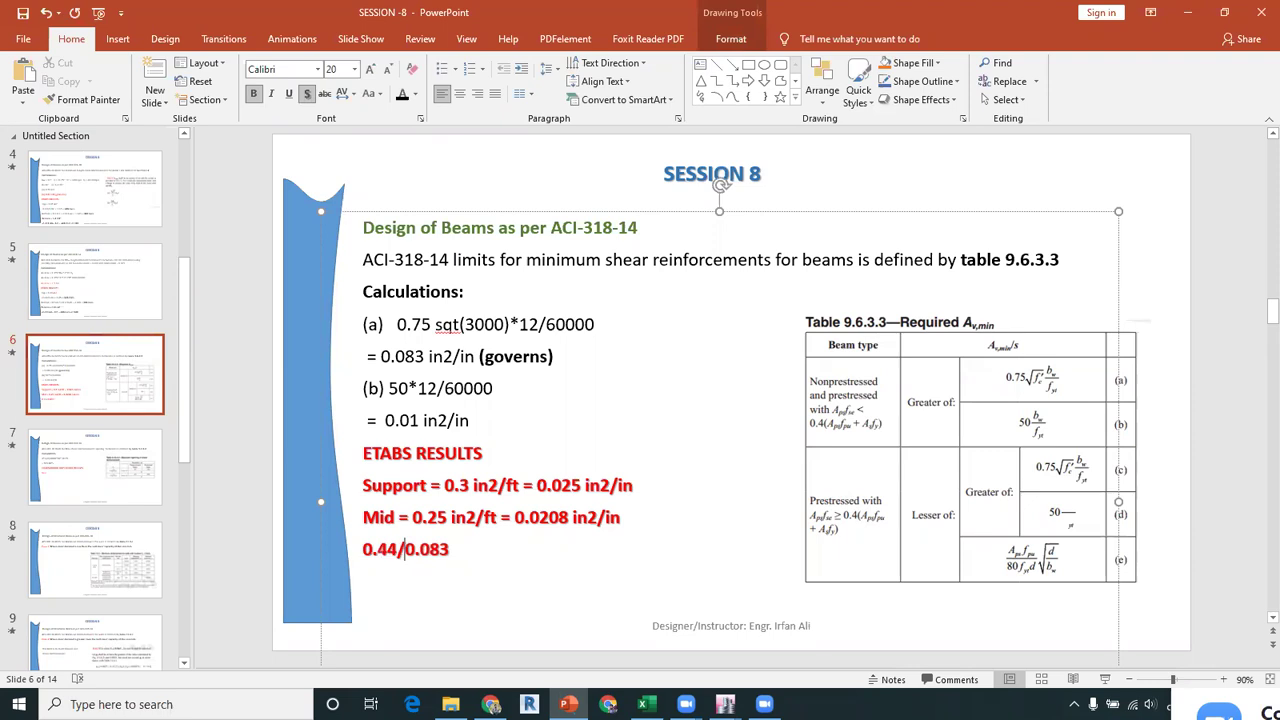
type(" = 4 legs -#3@")
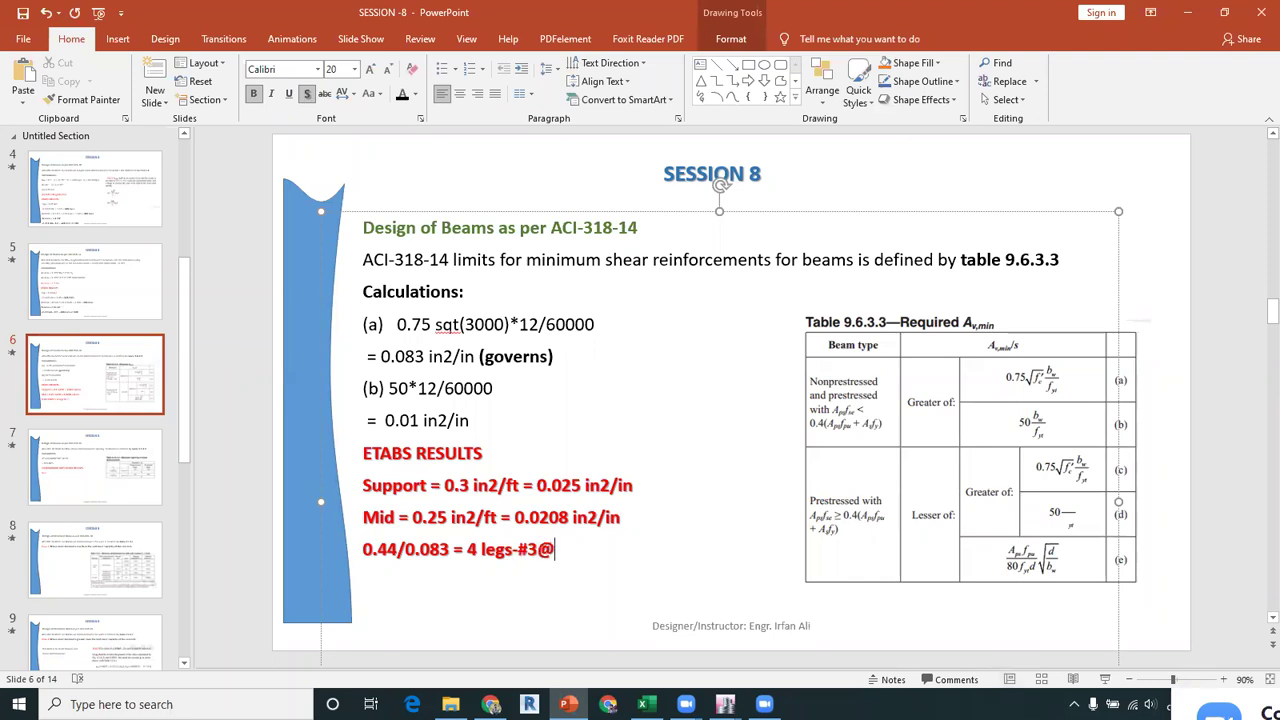
type(" 5''c/c")
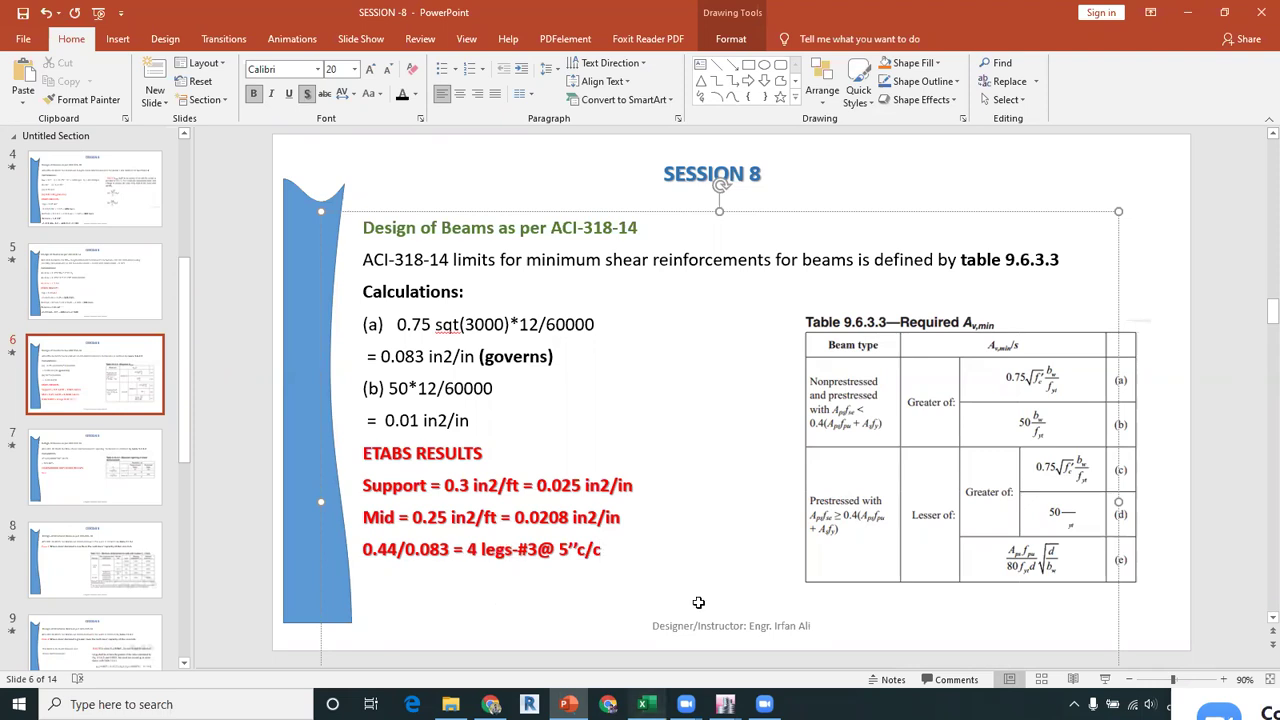
Switch to Excel and change the formula in cell N19 to =0.4/0.083
left_click(646, 704)
double_click(706, 478)
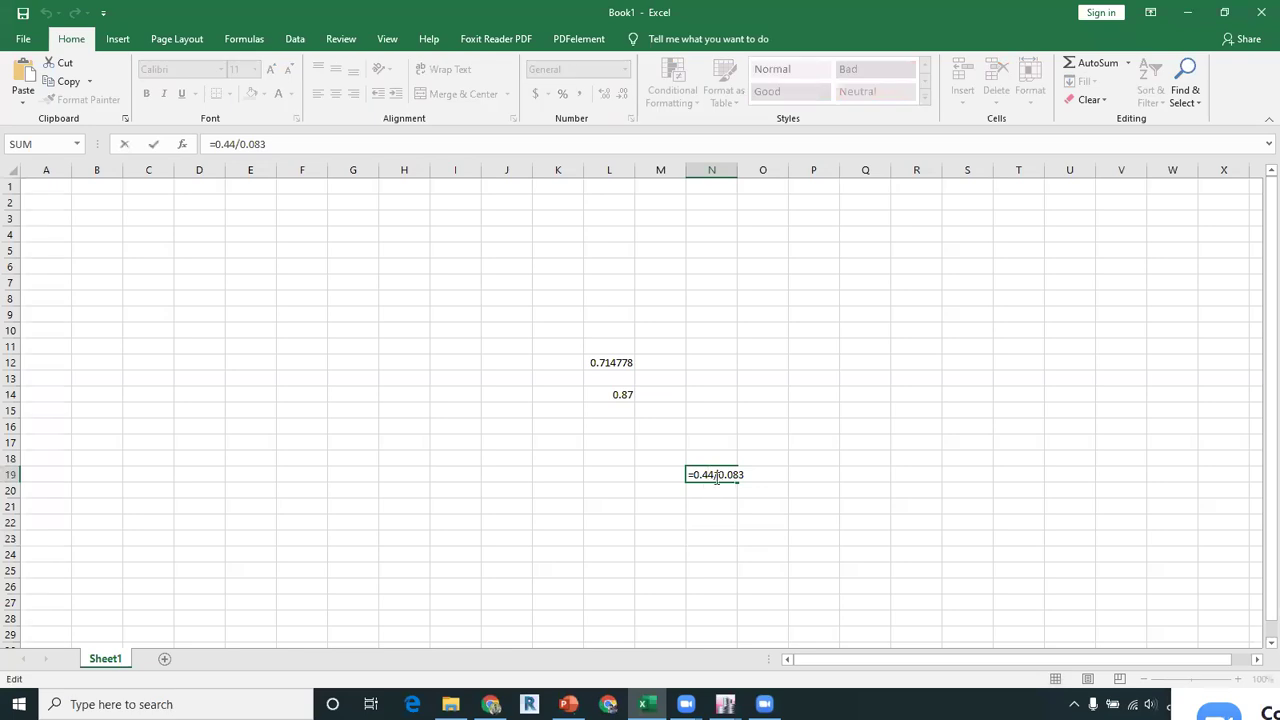
key("Delete")
key("Return")
double_click(705, 472)
key("Return")
left_click(714, 478)
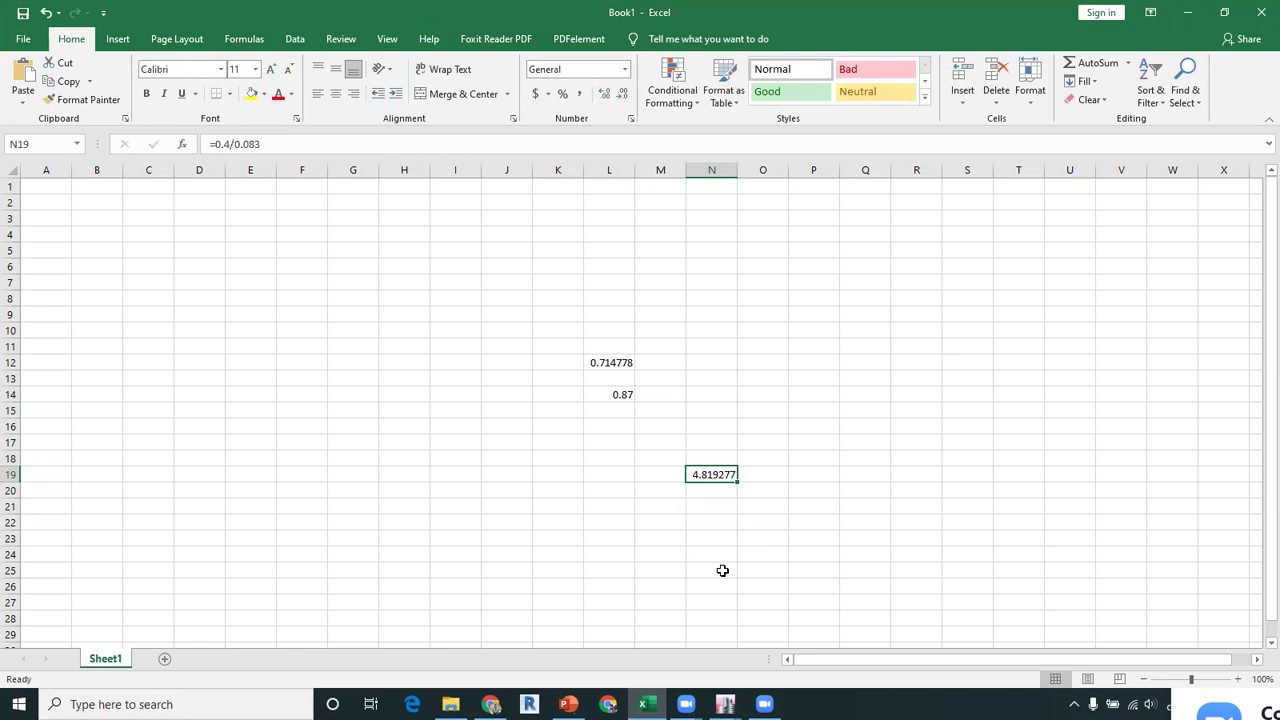
Switch to PowerPoint and append "or 2 legs-" to the last line of slide 6
key("alt+Tab")
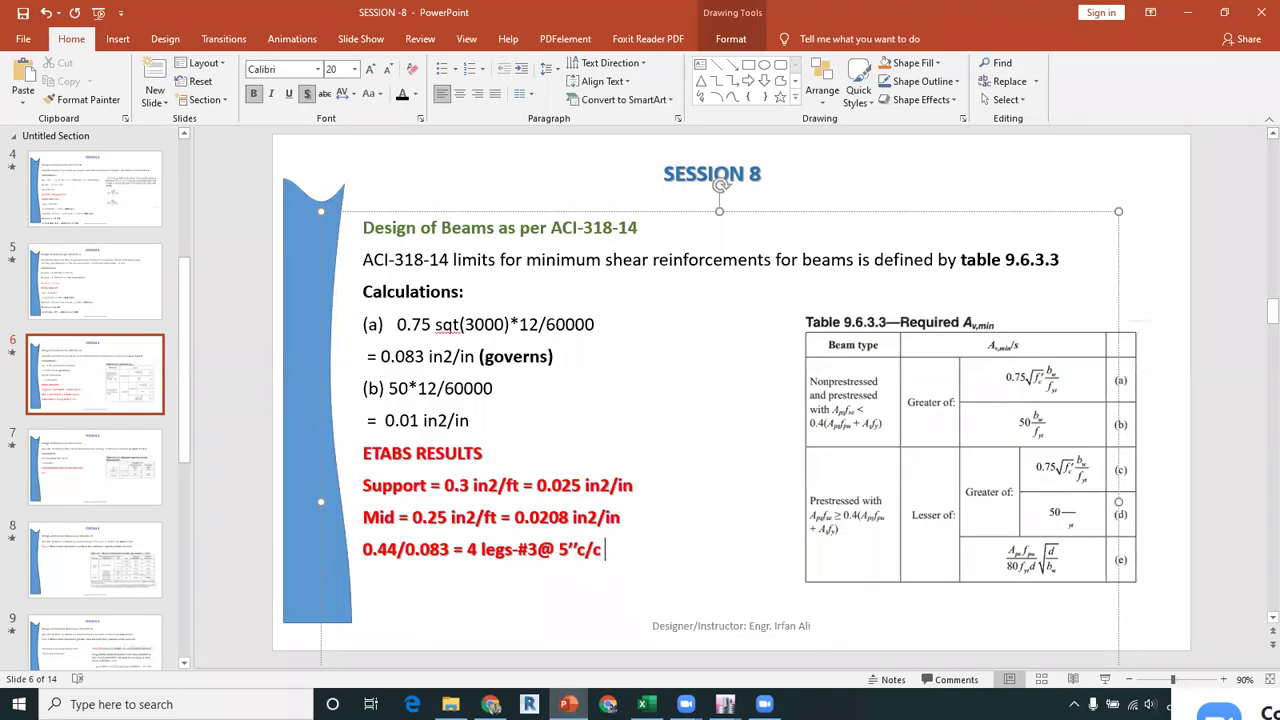
type("or 2 legs-$")
key("BackSpace")
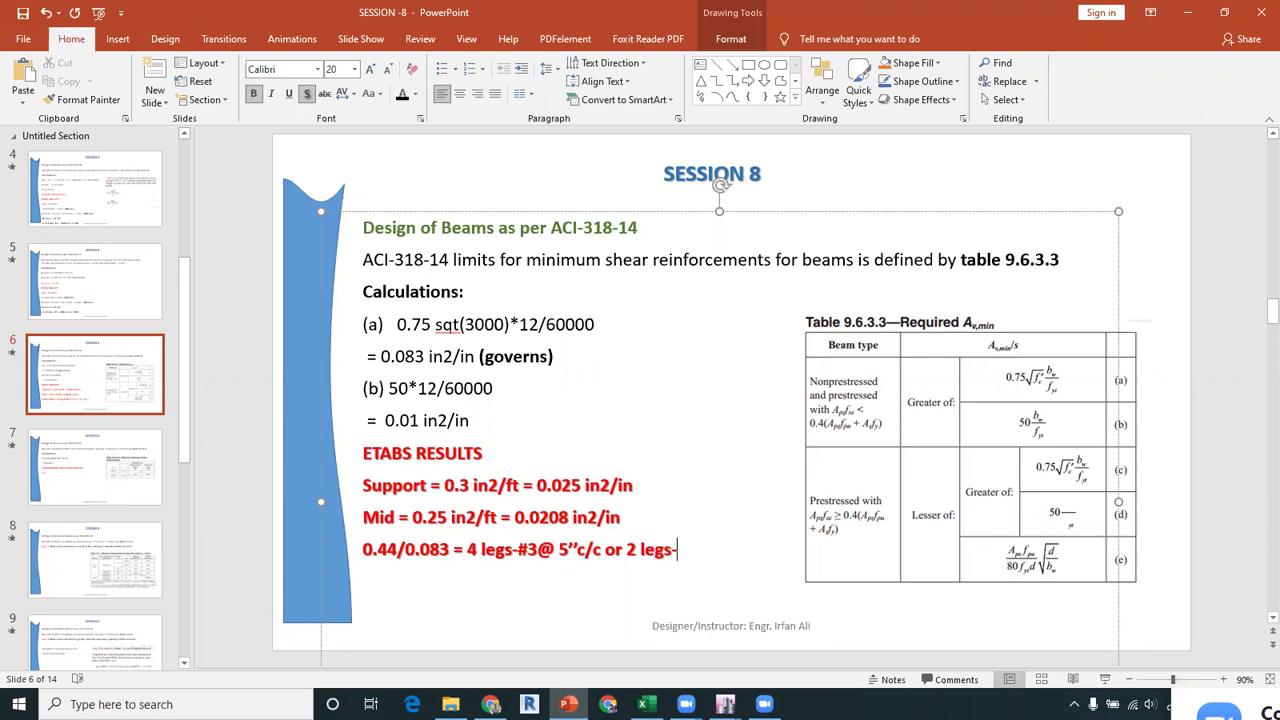
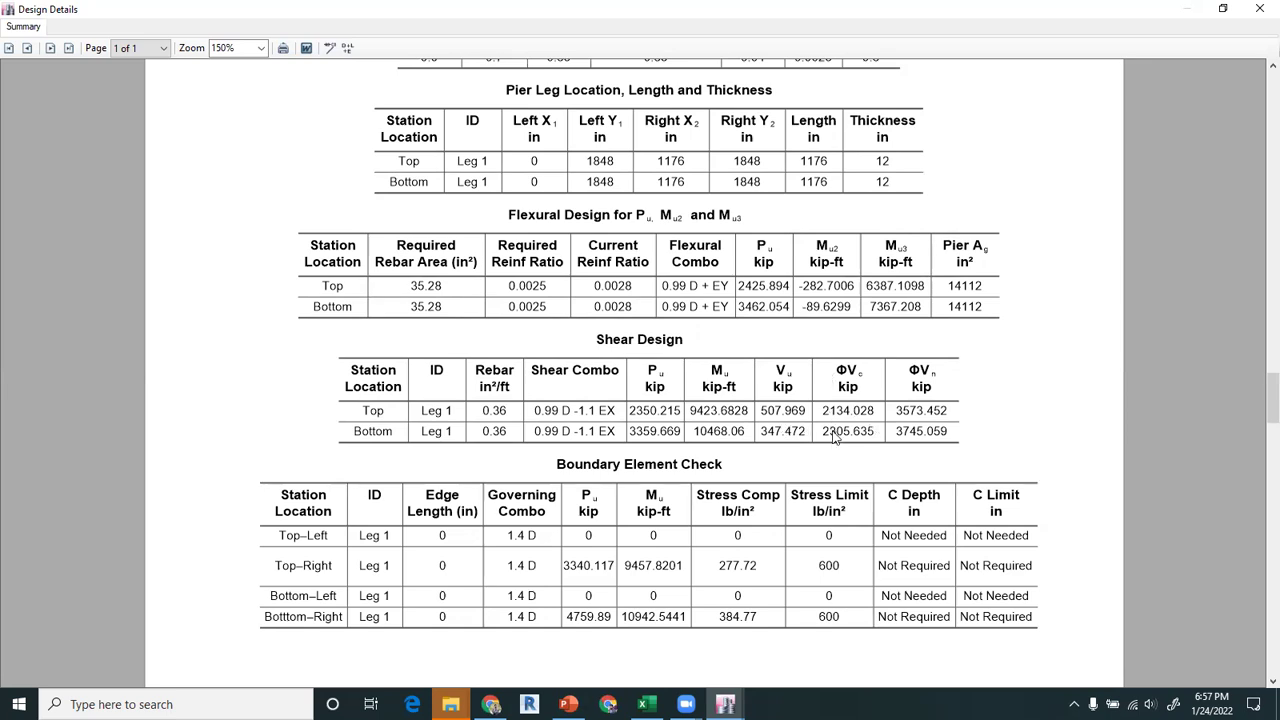
Review the material properties, flexural design and shear design tables in the pier P1 design report
scroll(835, 437, "up", 1)
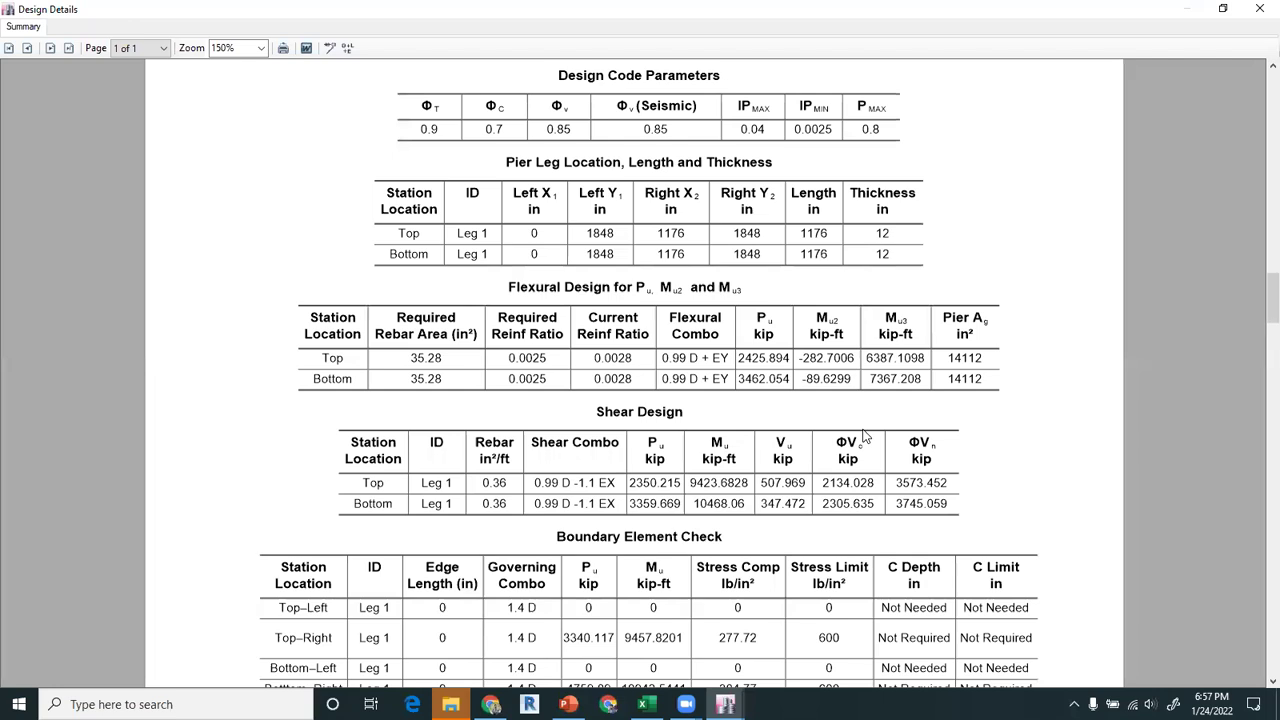
scroll(860, 425, "up", 3)
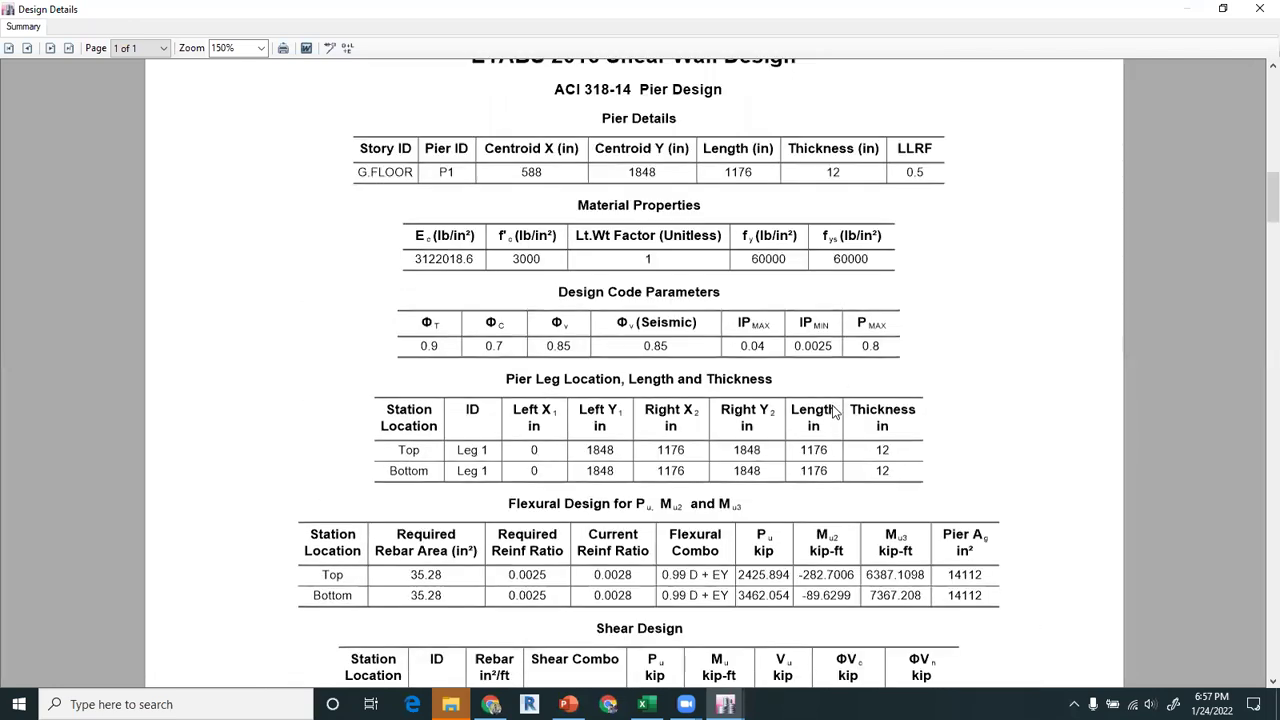
scroll(835, 410, "down", 2)
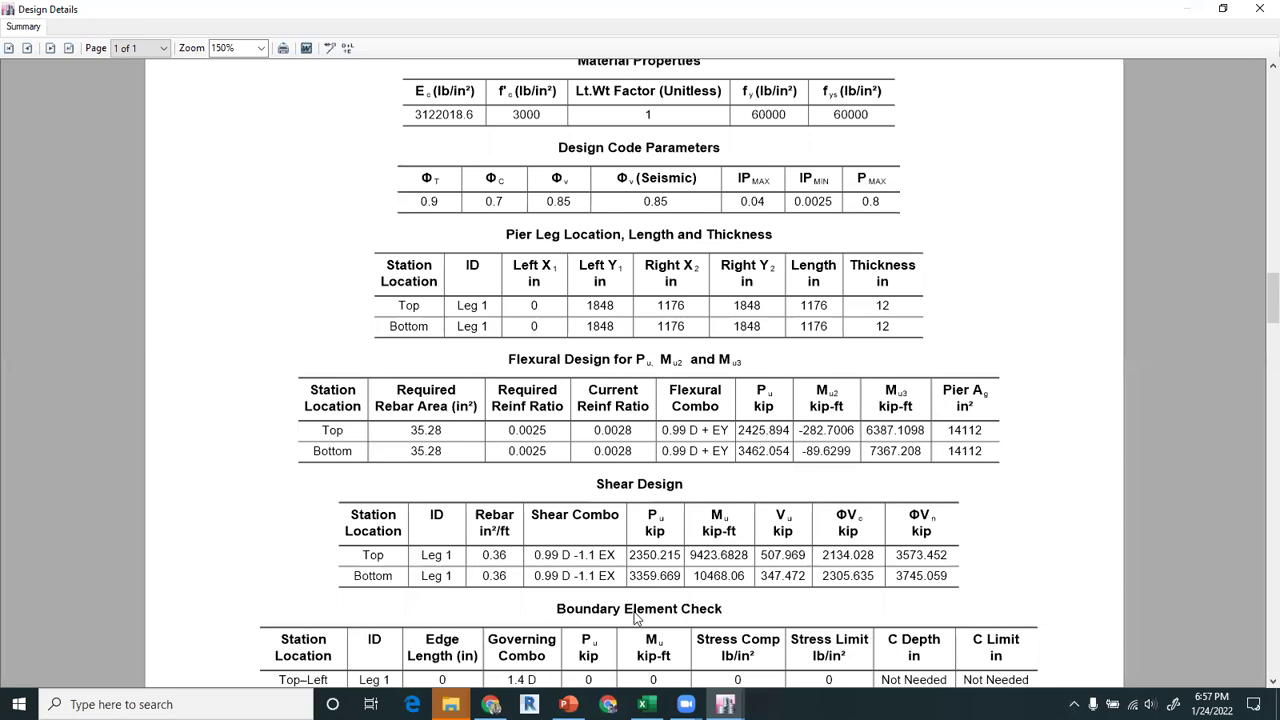
Switch to PowerPoint and compare the wall minimum reinforcement limits for Case-1 on slide 8 with Case-2 on slide 9
left_click(568, 704)
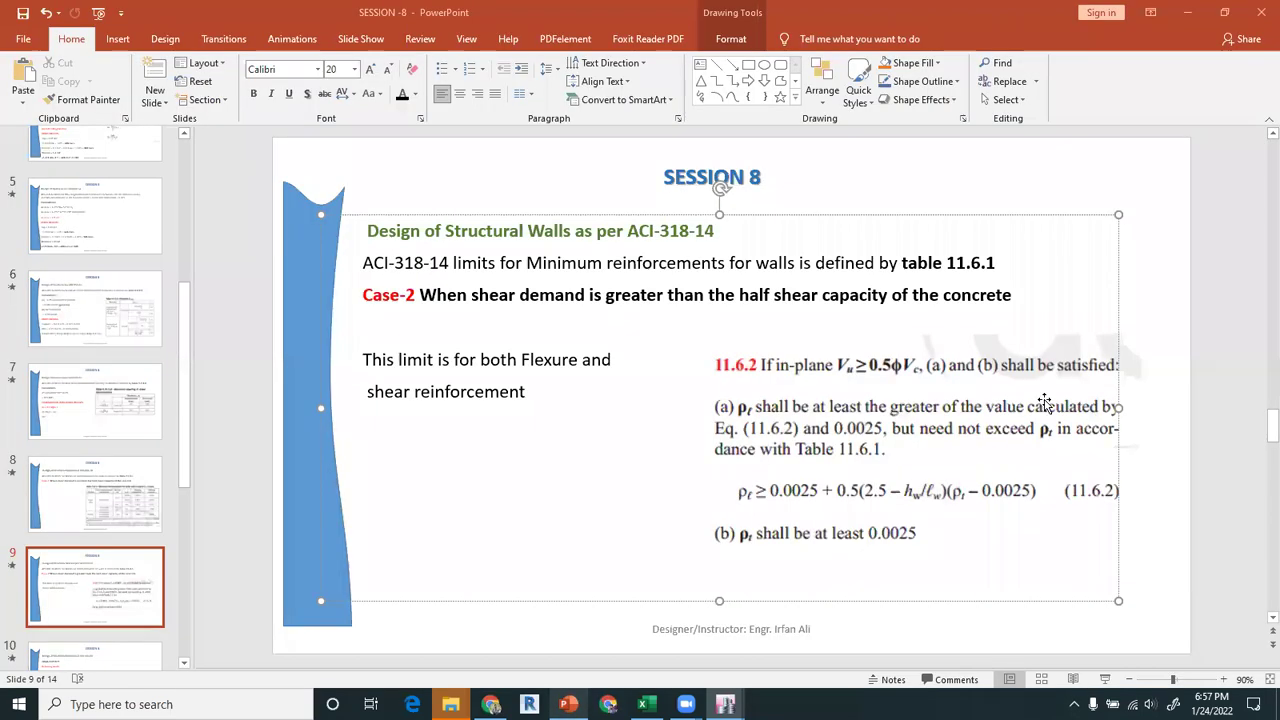
left_click(1143, 207)
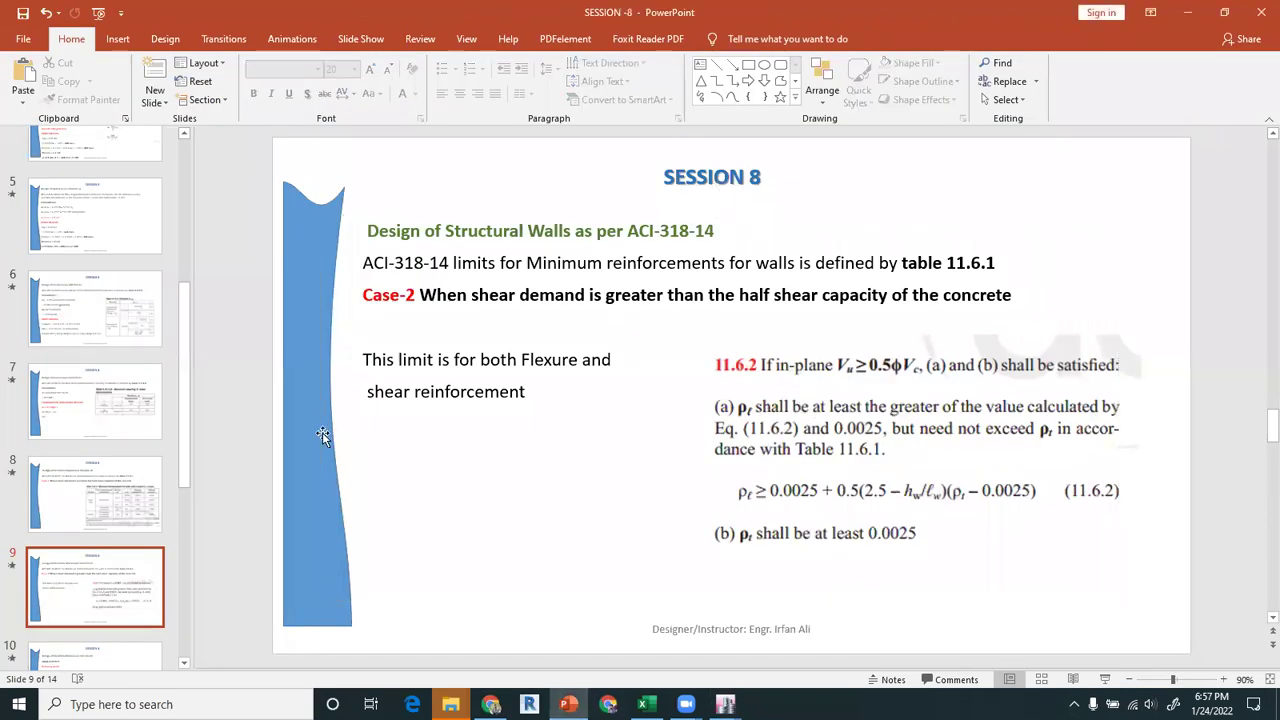
left_click(109, 483)
left_click(1077, 353)
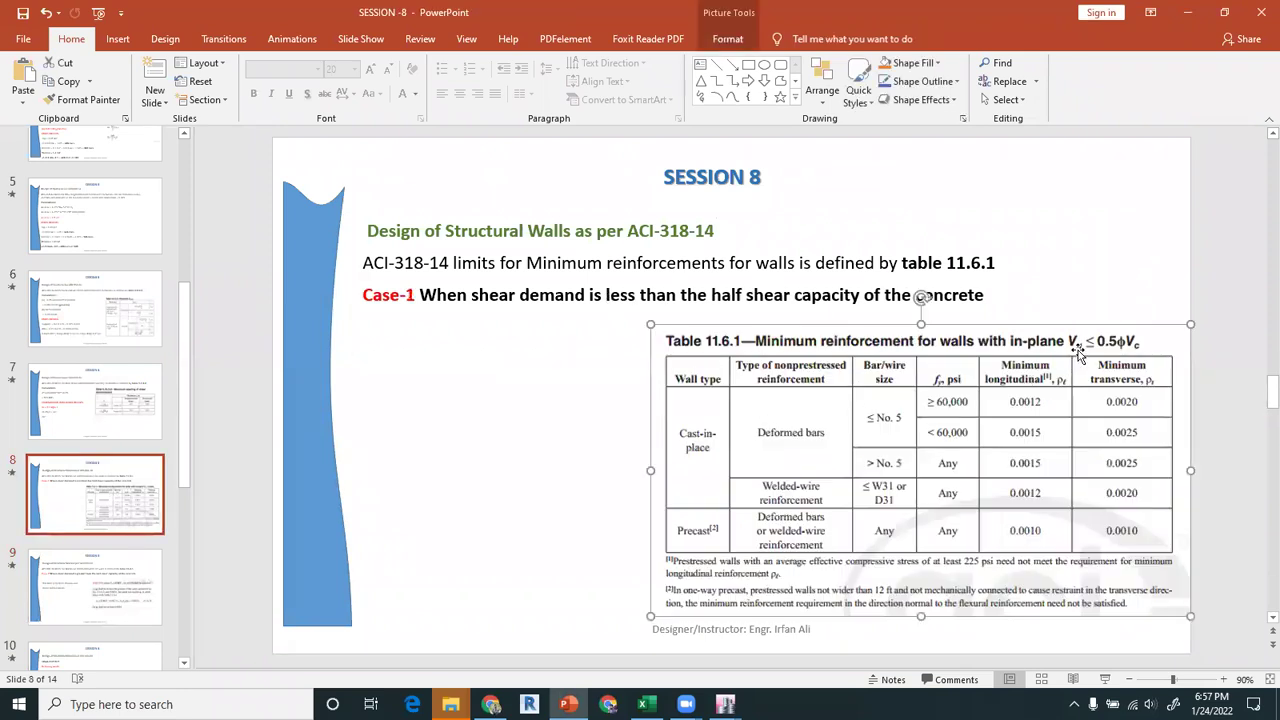
left_click(1103, 298)
left_click(1152, 307)
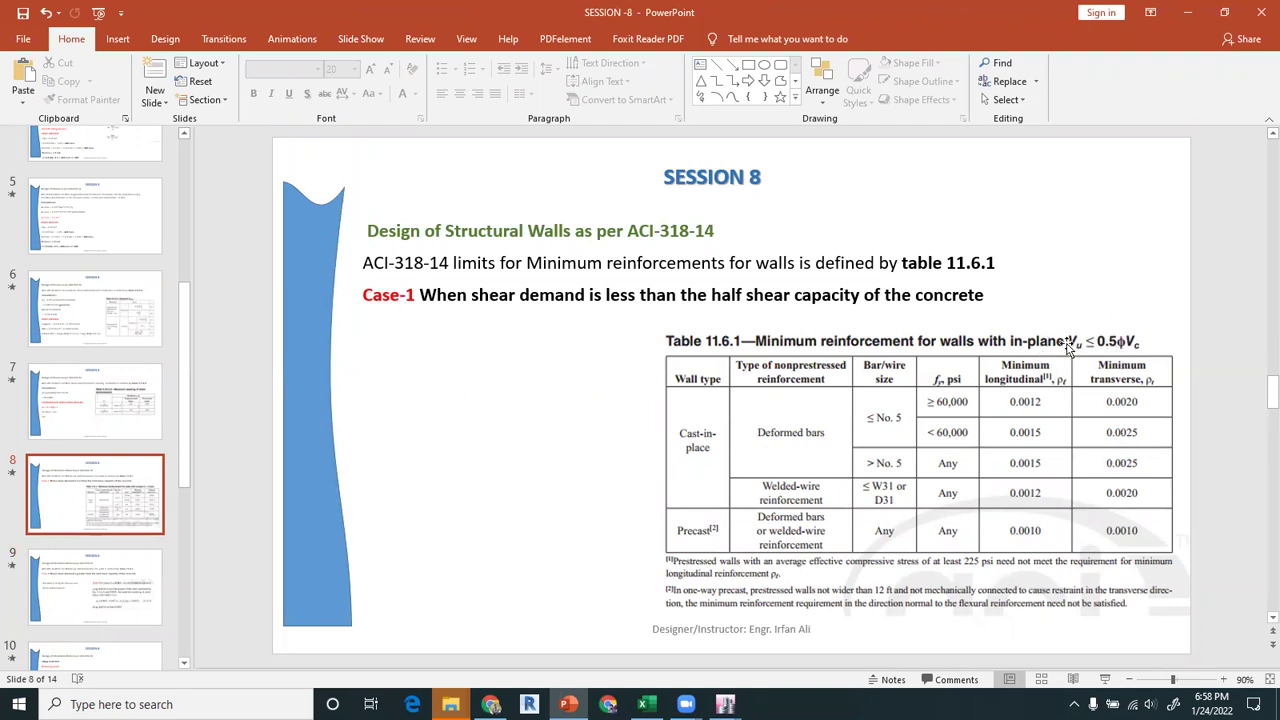
left_click(960, 476)
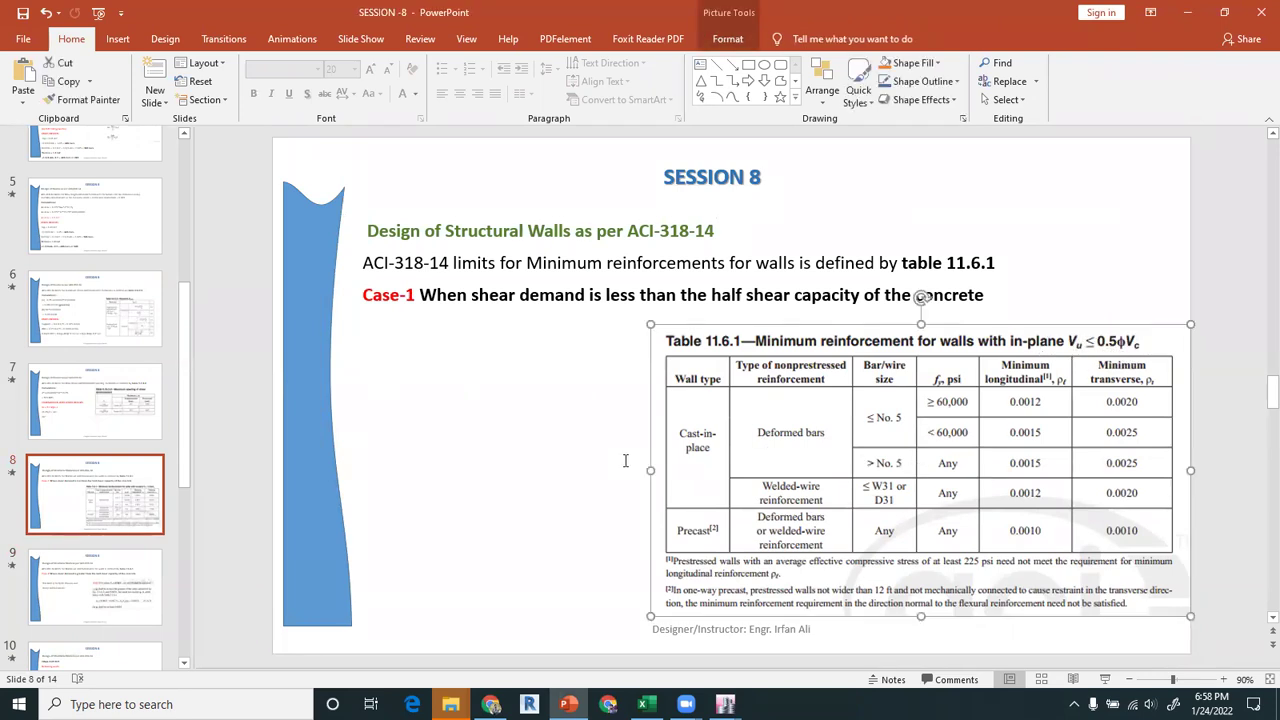
left_click(128, 588)
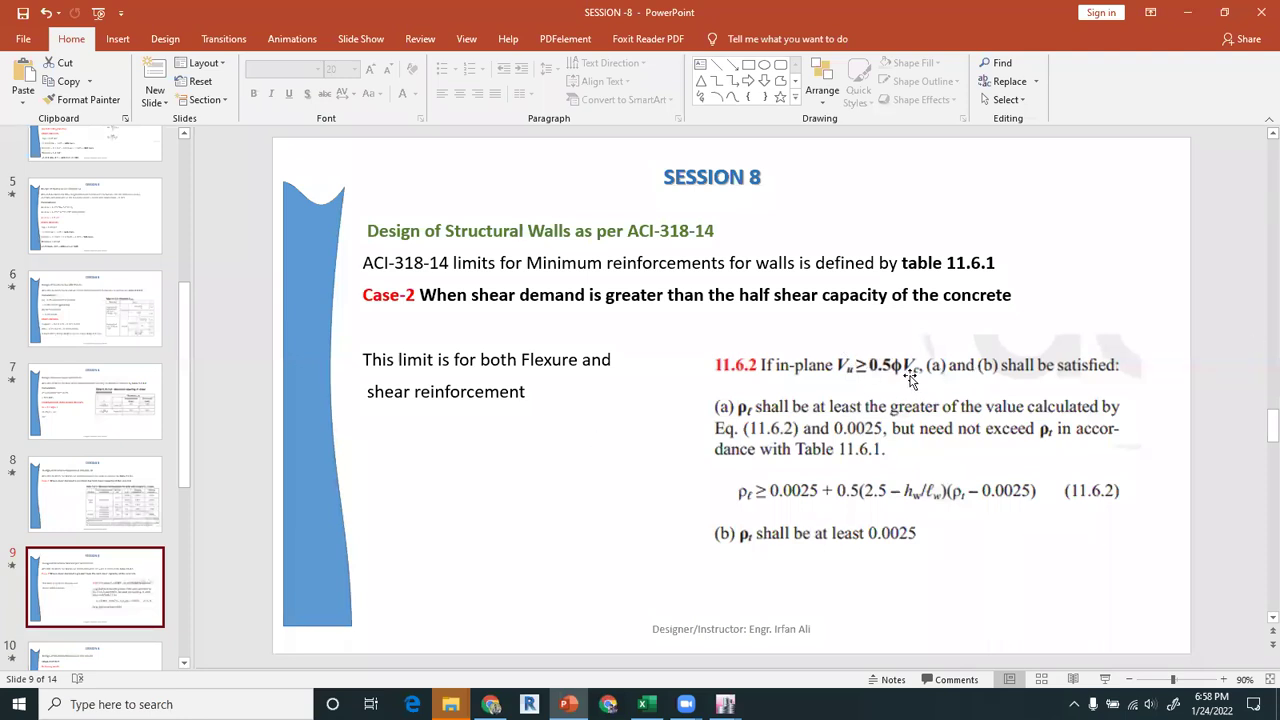
left_click(832, 362)
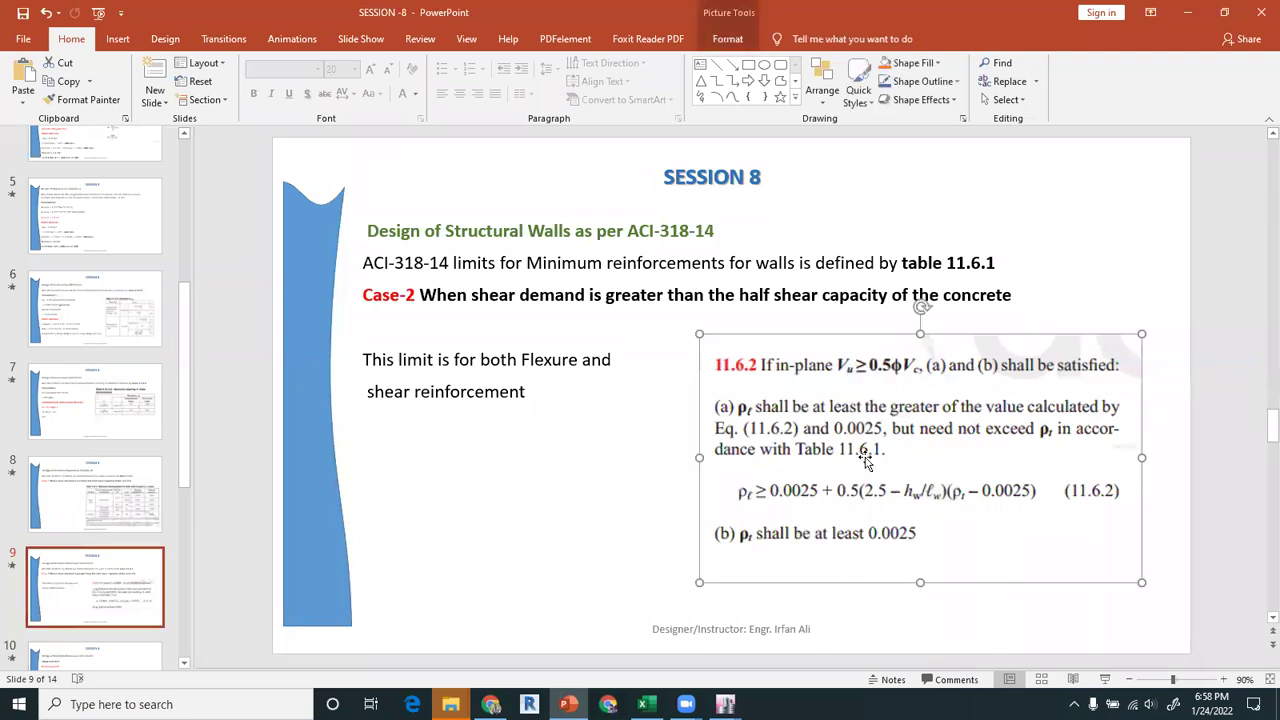
left_click(660, 489)
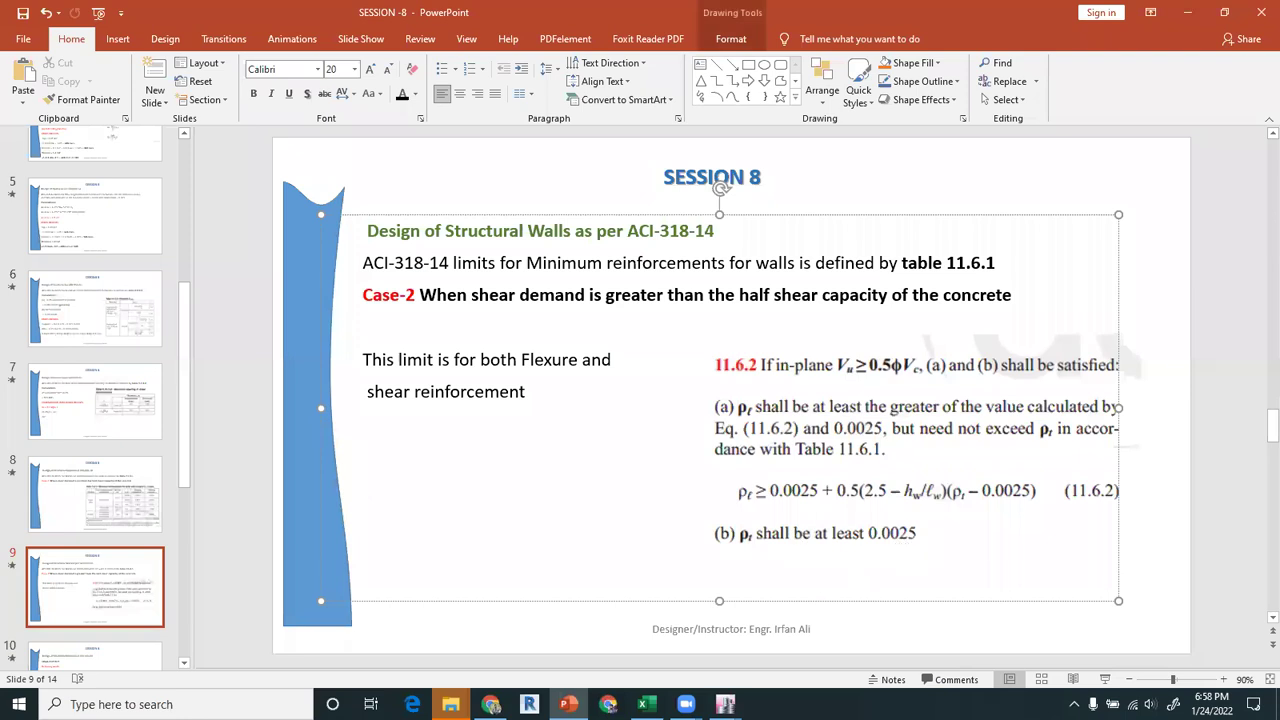
Switch to the ETABS design details and check the pier's required reinforcement ratio and shear rebar
mouse_move(726, 704)
left_click(680, 600)
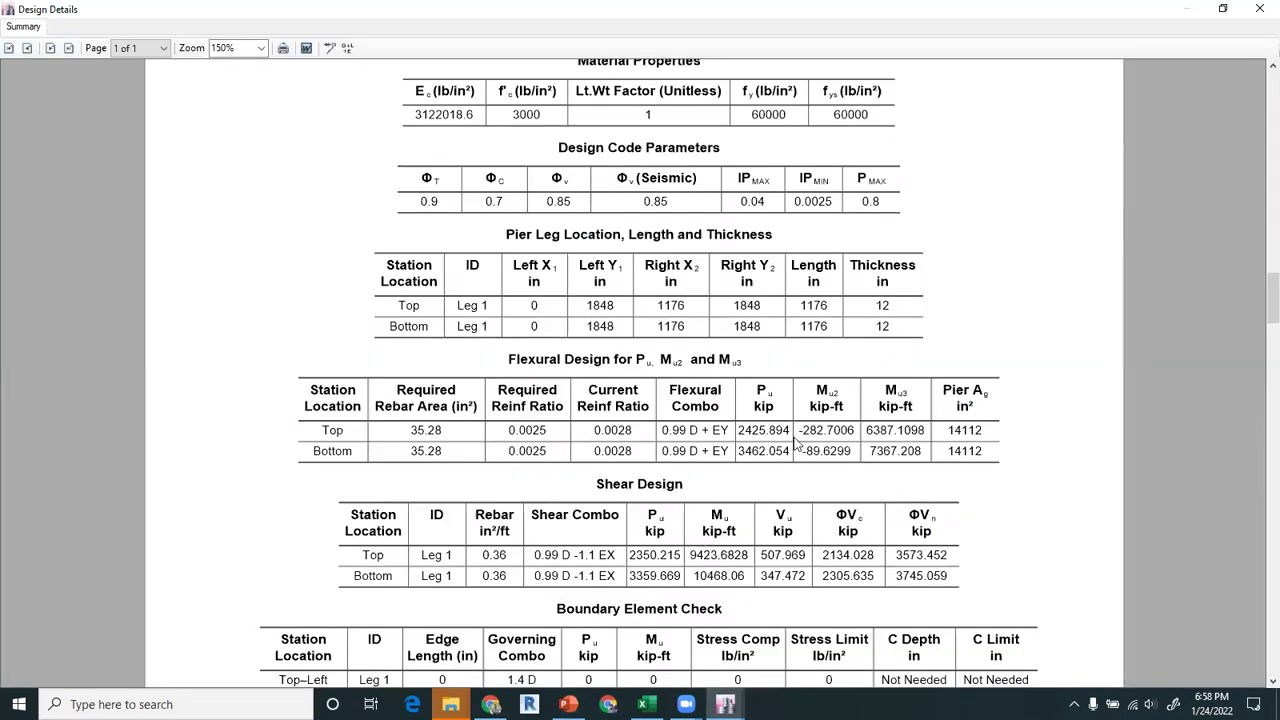
scroll(643, 456, "up", 1)
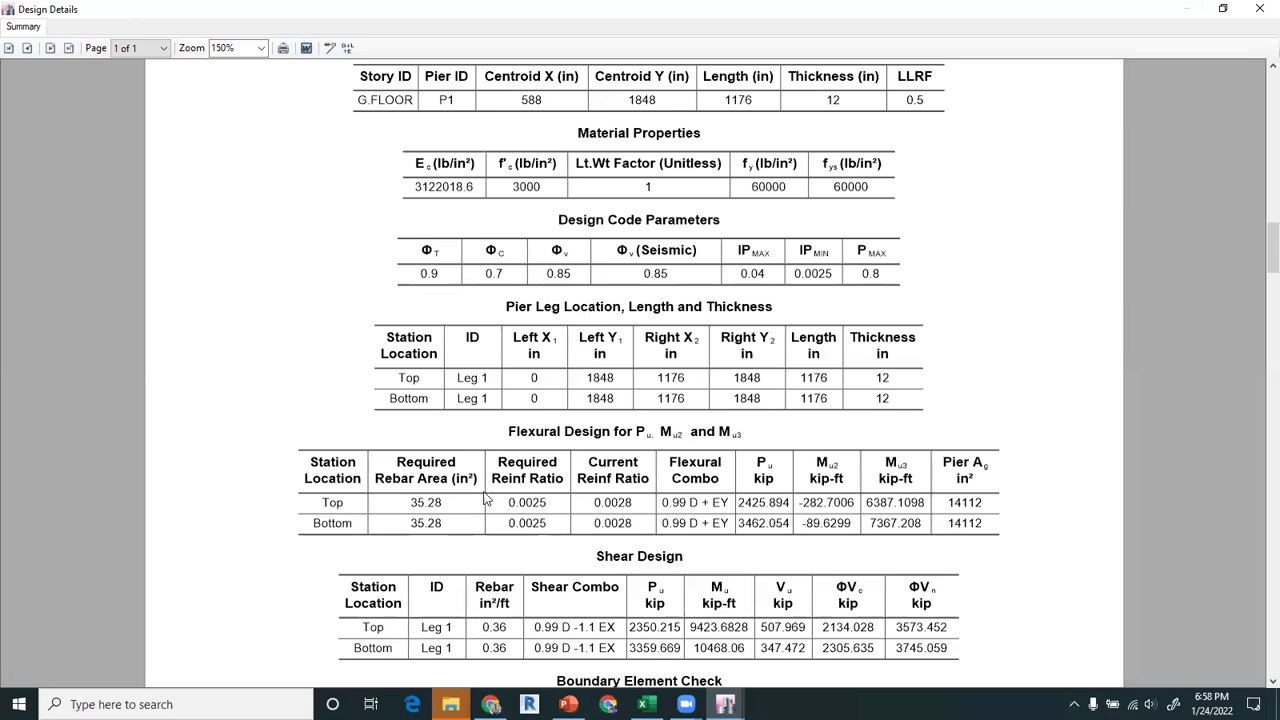
scroll(549, 502, "down", 1)
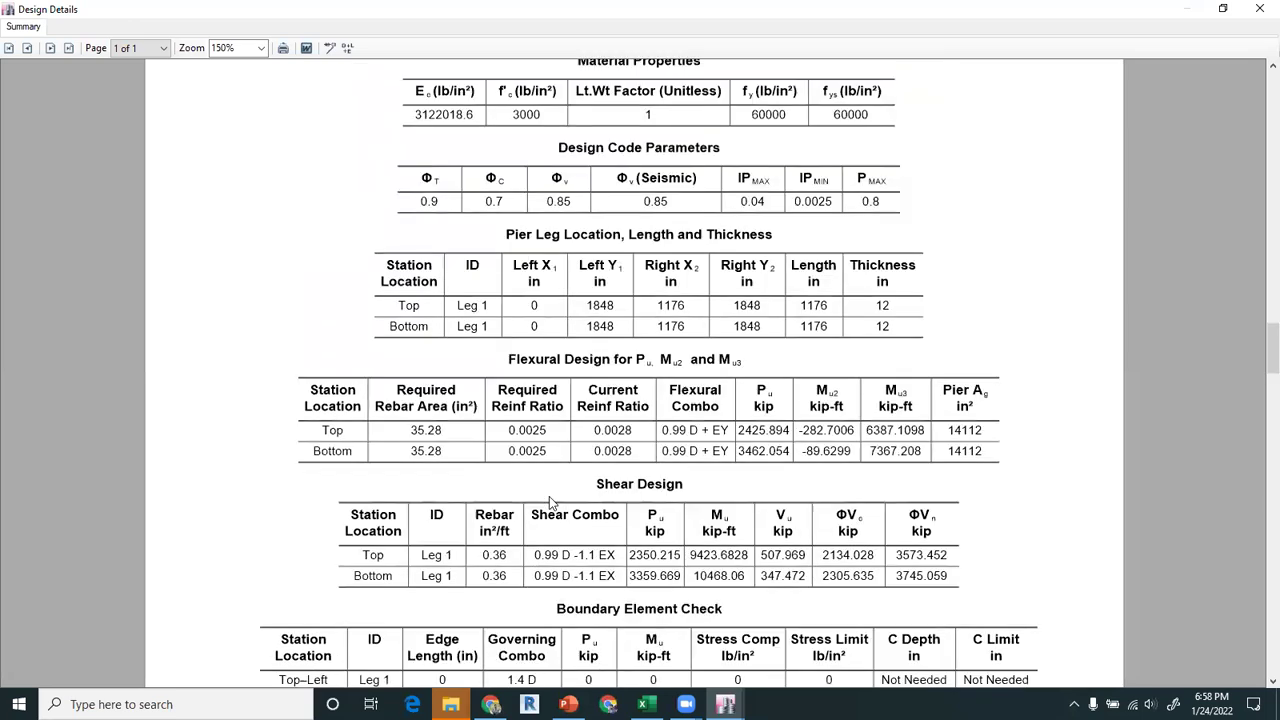
scroll(549, 496, "down", 1)
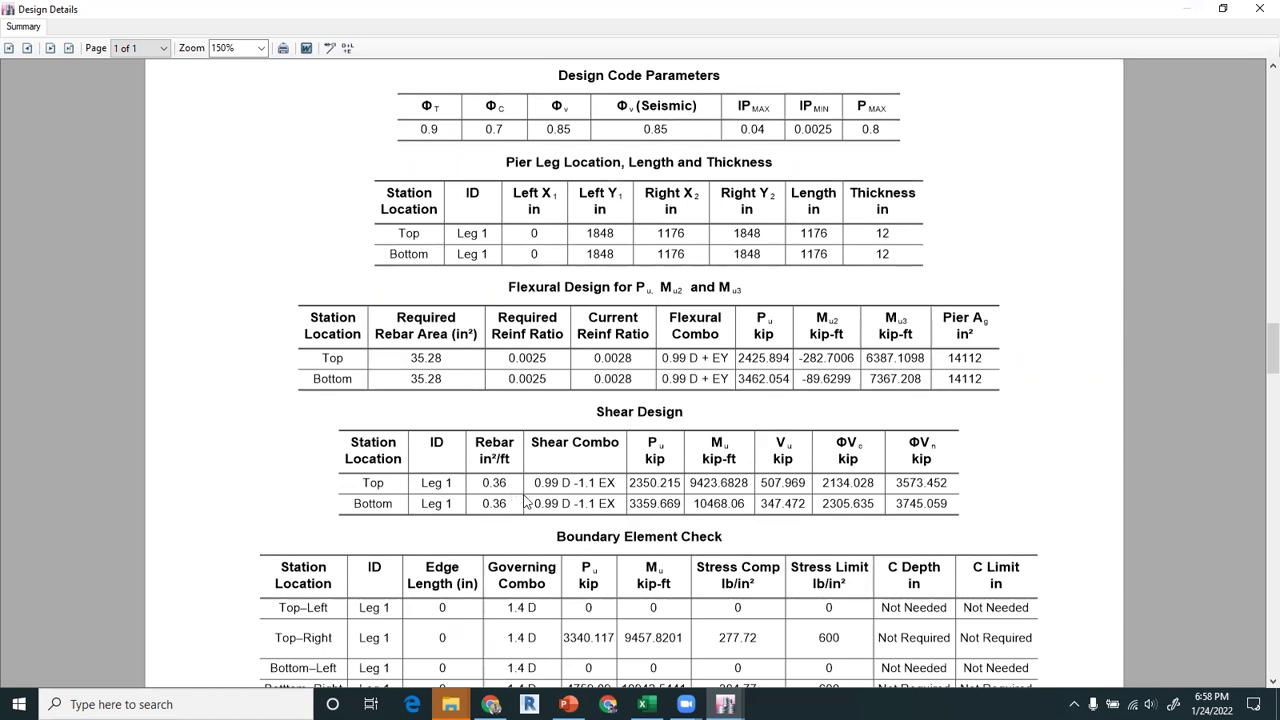
Check clause 11.6.2 on slide 9 in PowerPoint, then enter the ratio 0.0025 in cell P18 in Excel
left_click(568, 704)
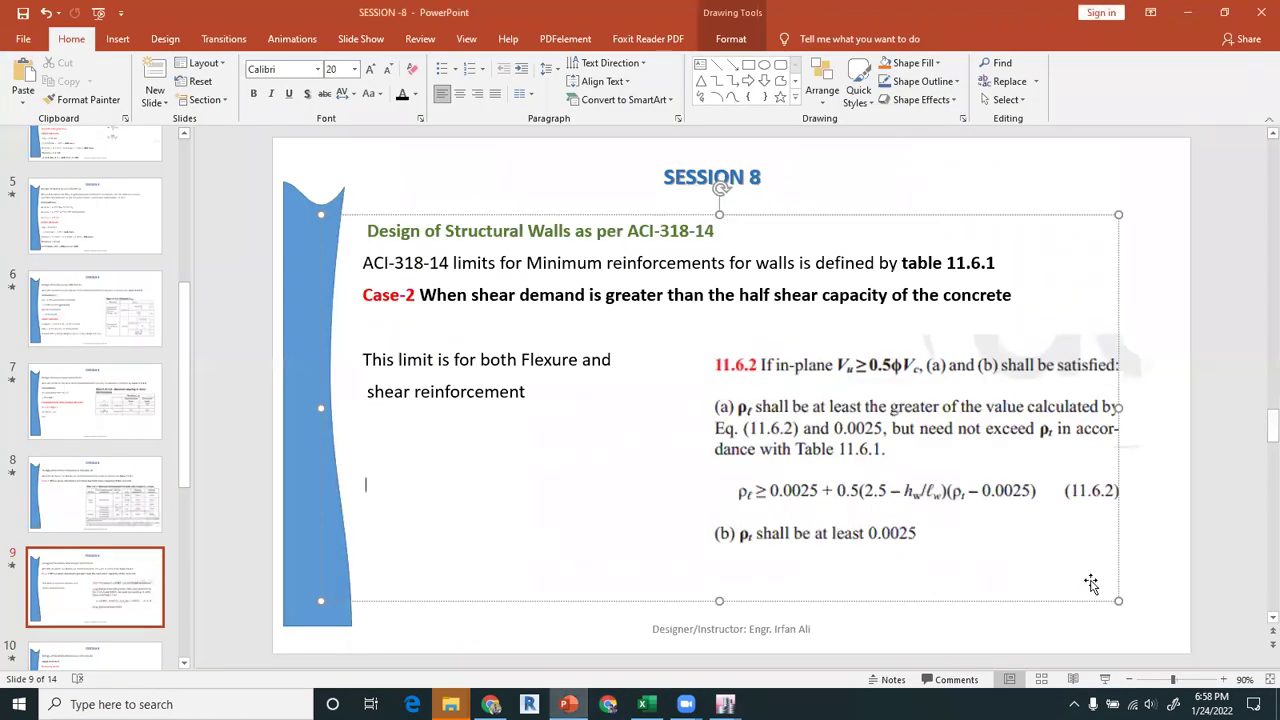
left_click(1022, 616)
left_click(943, 561)
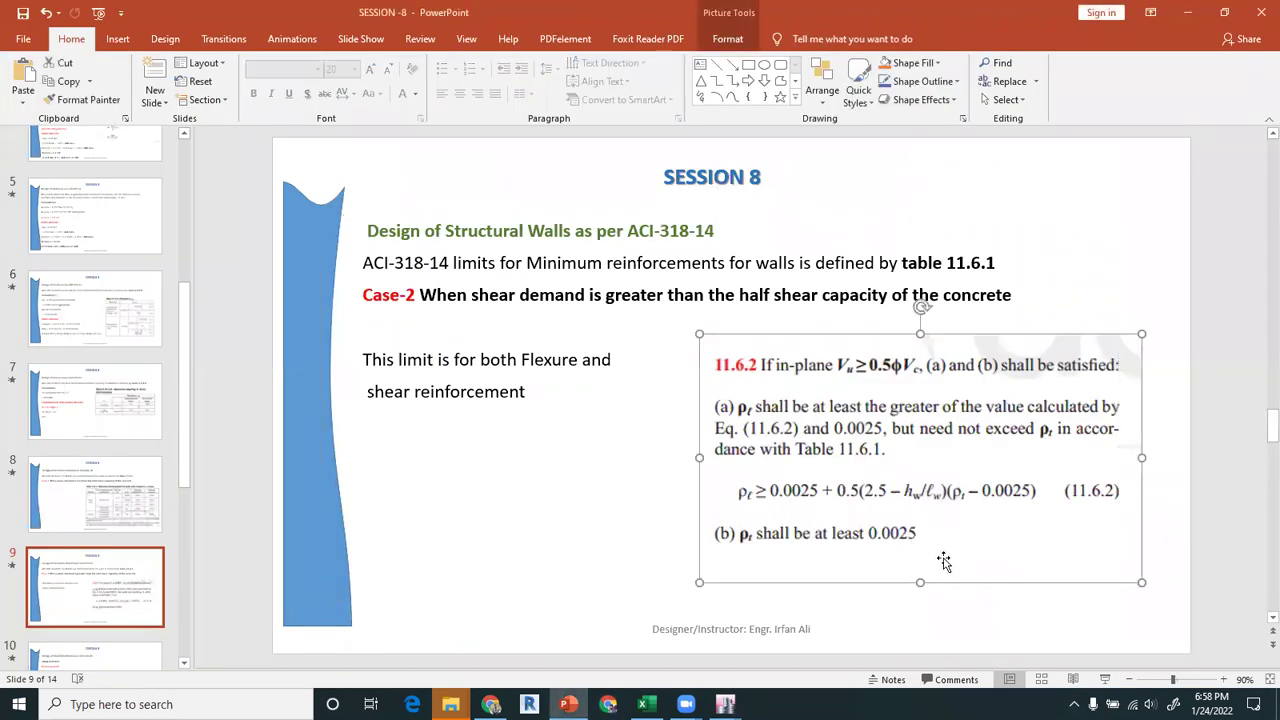
key("alt+Tab")
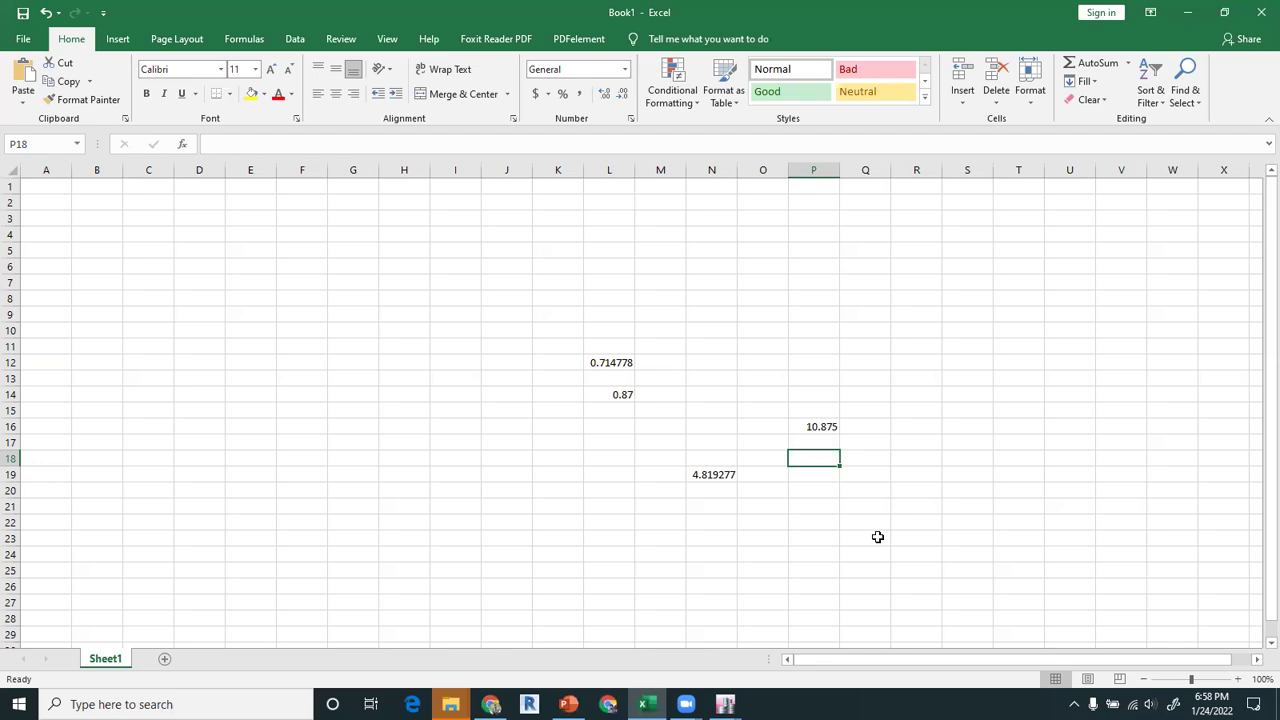
type("0.0025")
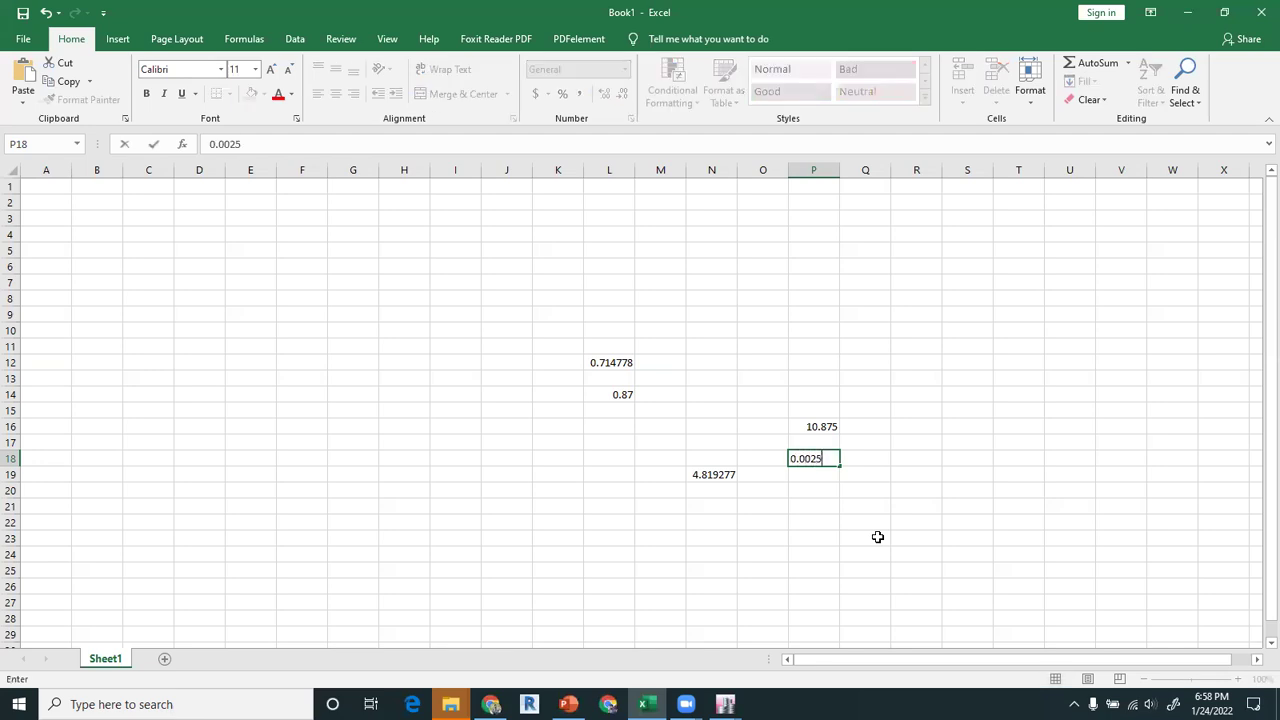
key("Return")
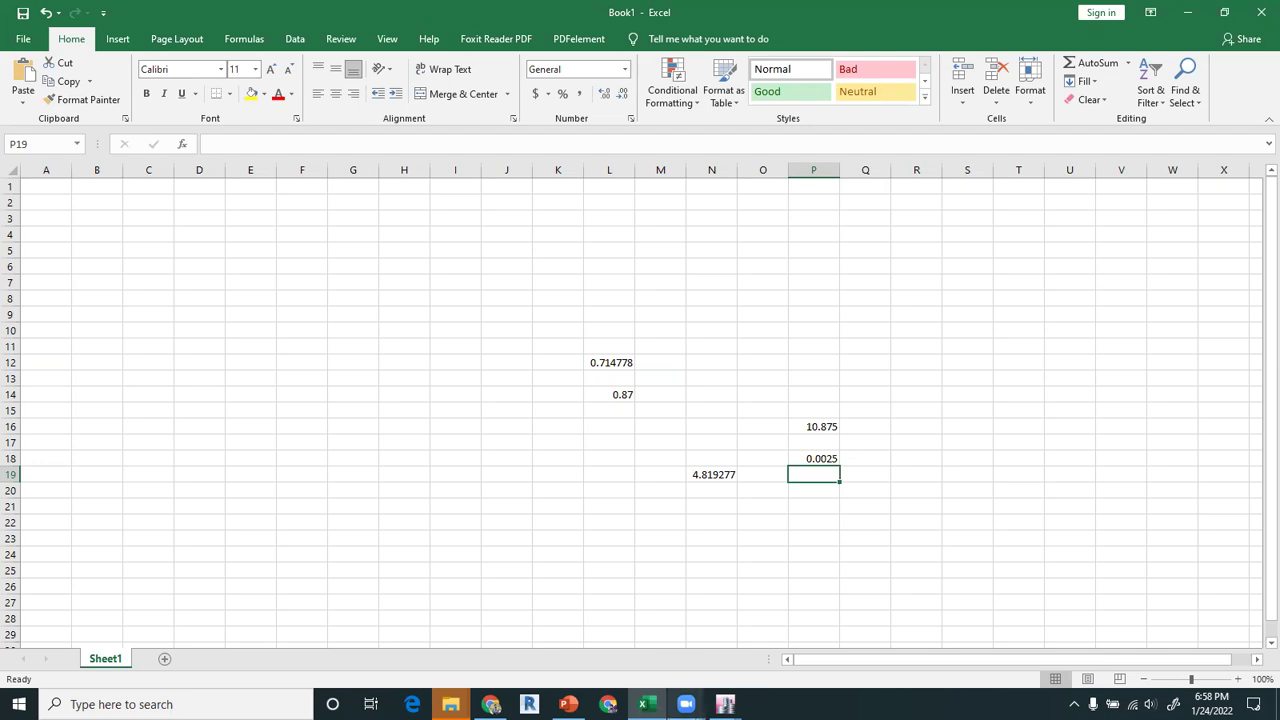
Look up the pier thickness in the ETABS design details and enter 12 in cell P19 in Excel
mouse_move(725, 704)
left_click(644, 628)
scroll(704, 460, "up", 5)
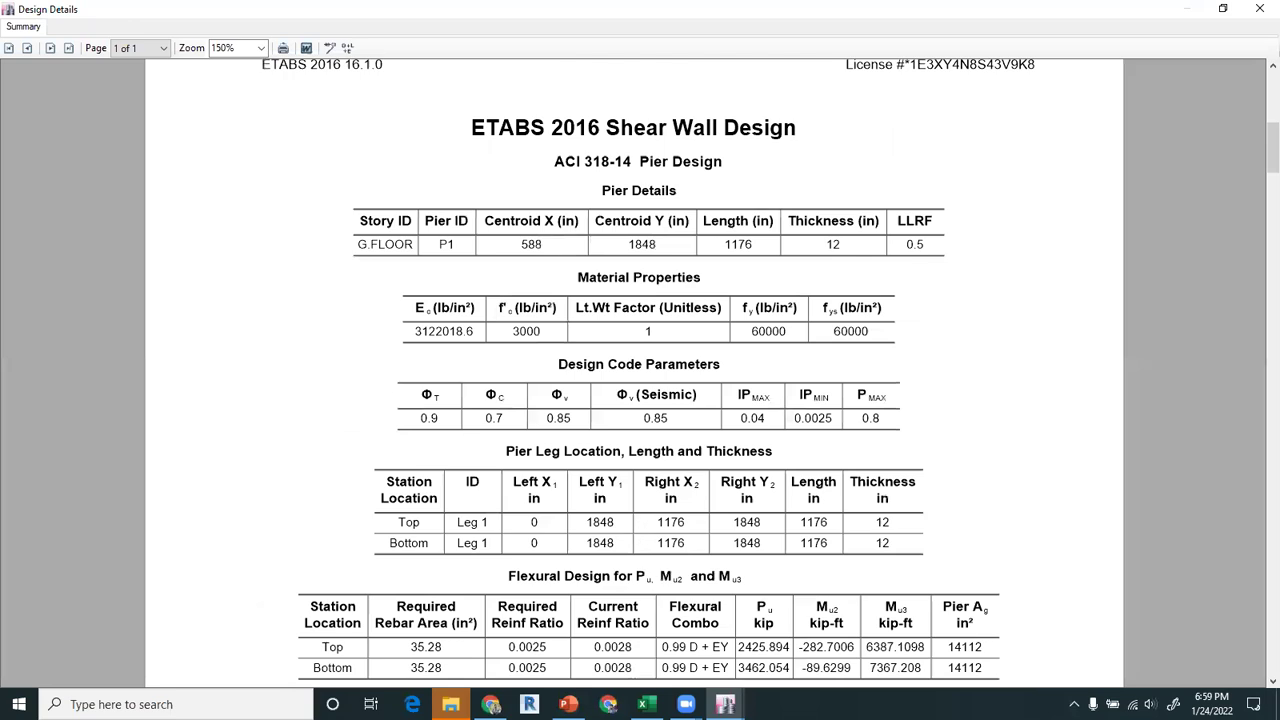
left_click(648, 704)
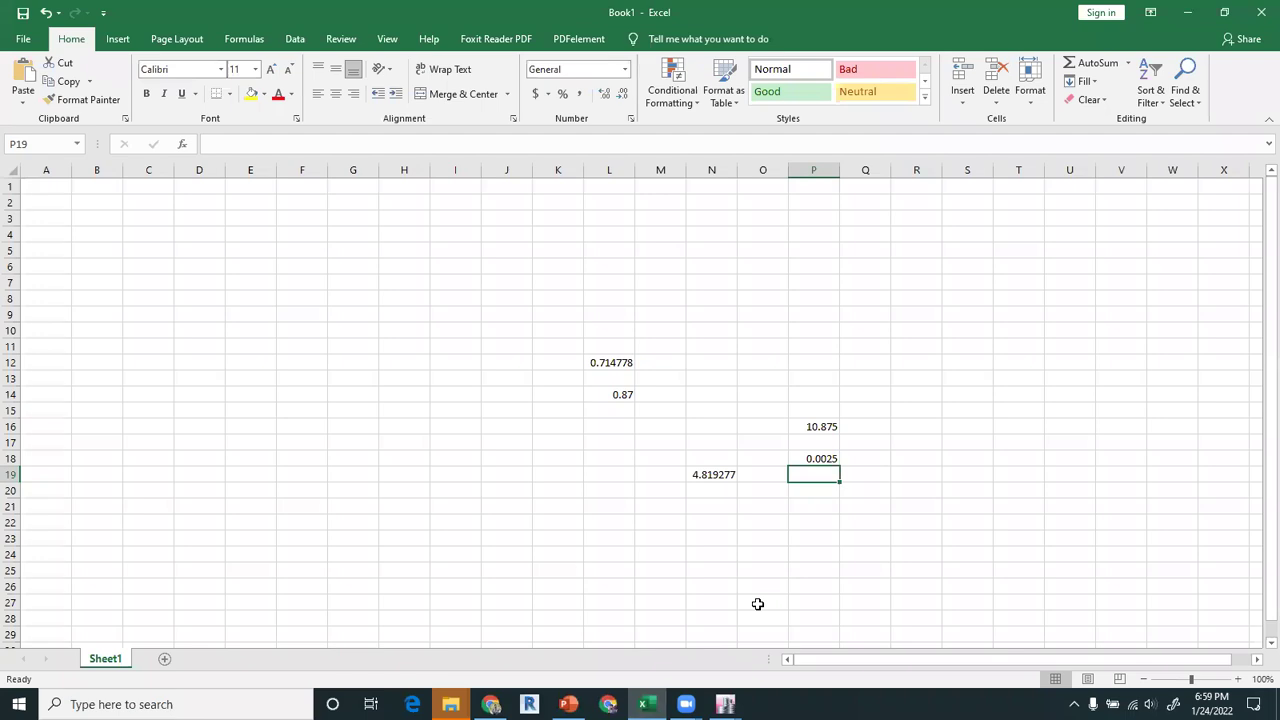
type("12")
key("Return")
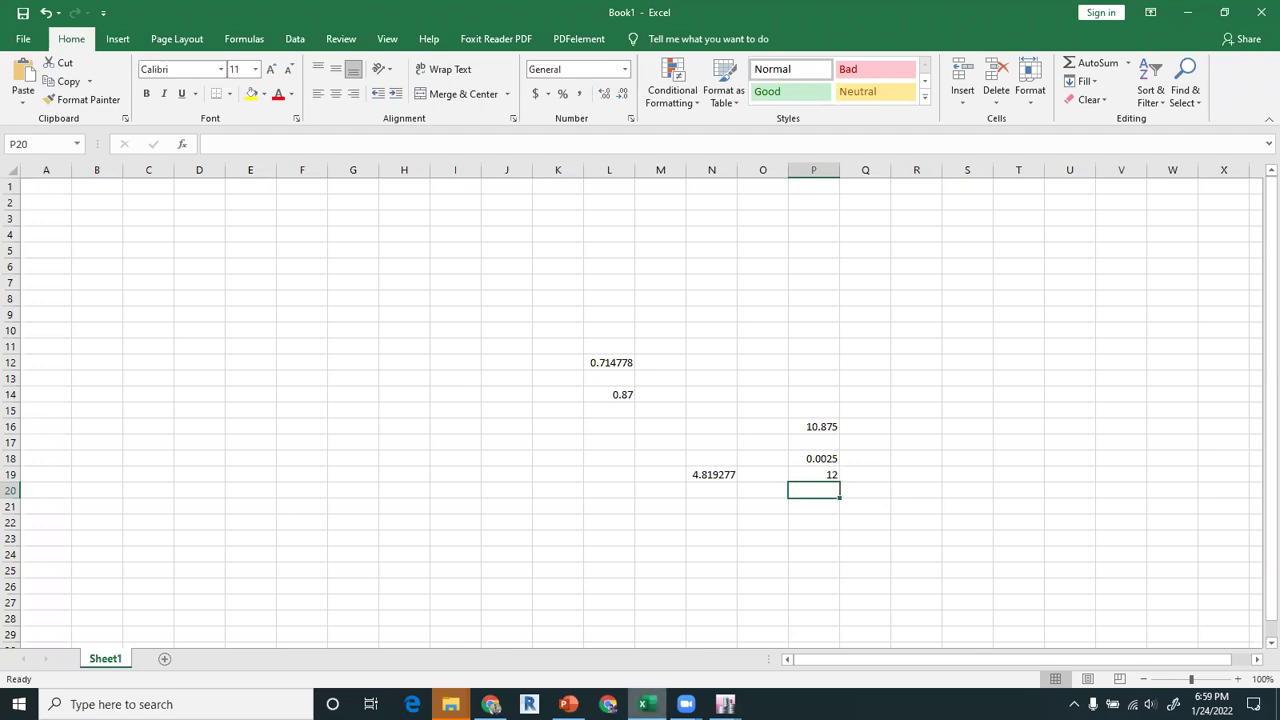
left_click(610, 706)
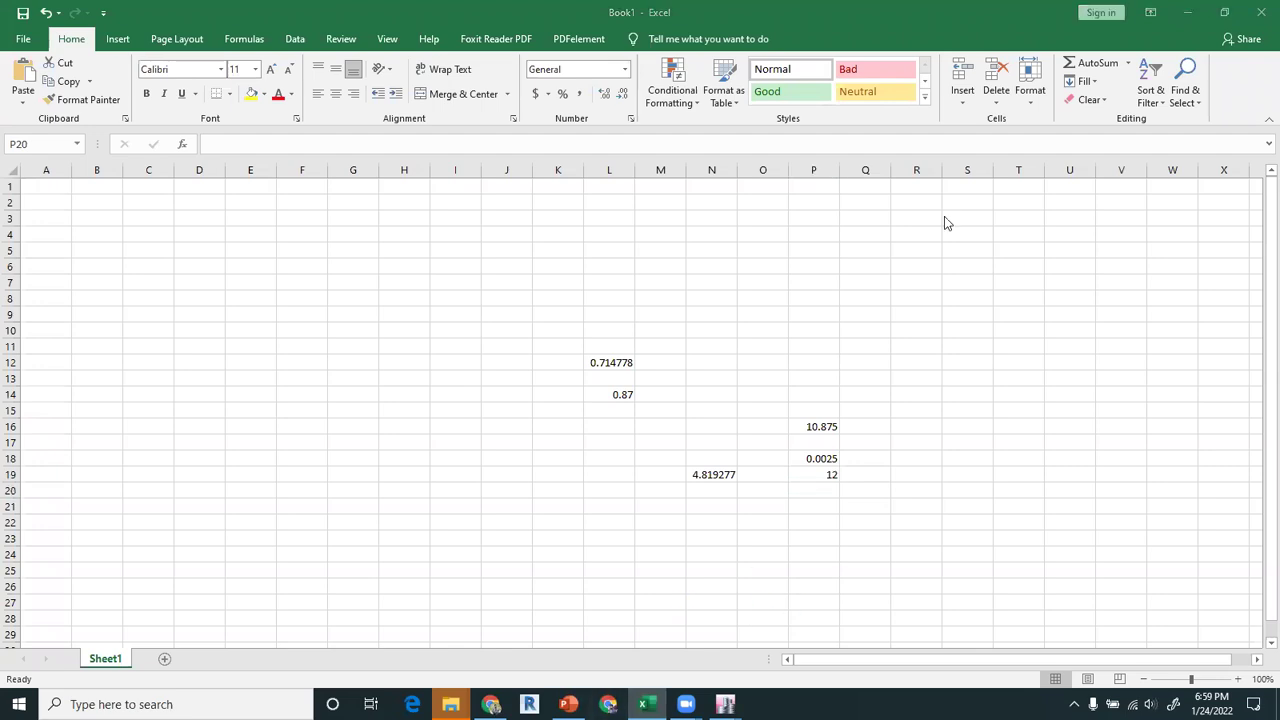
left_click(1195, 17)
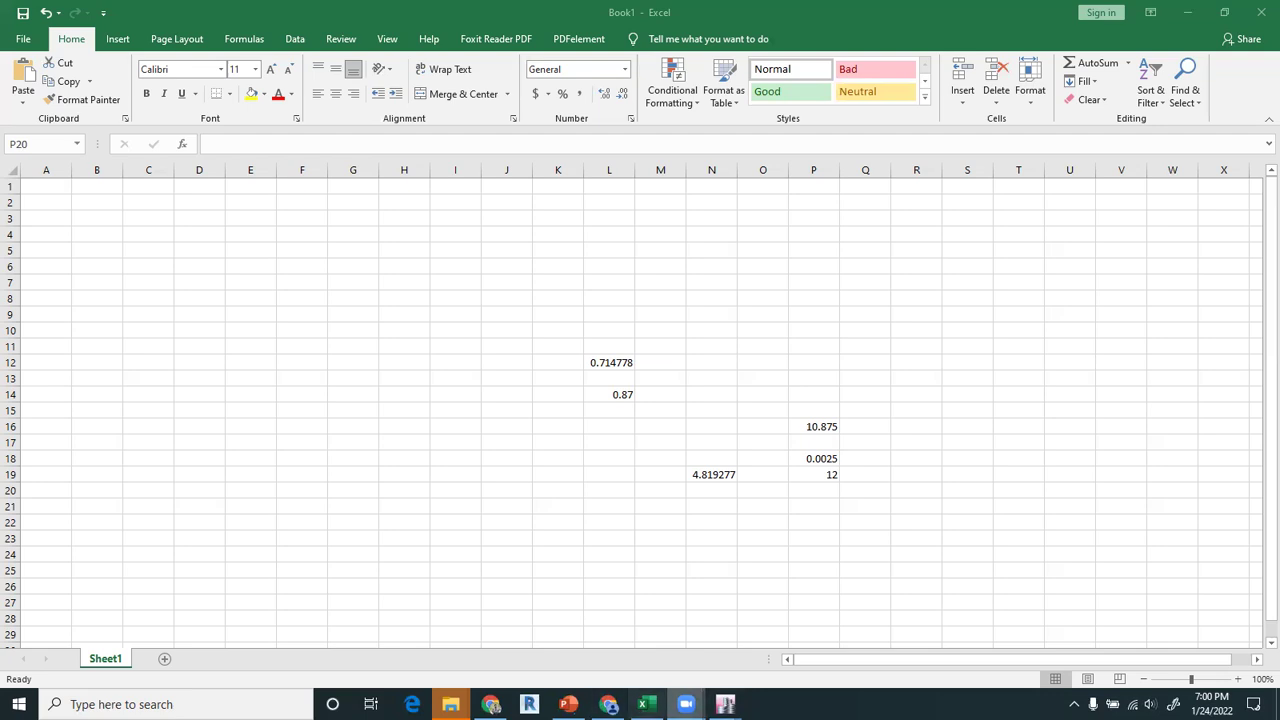
Switch to the ETABS design details and examine the pier dimensions, required rebar area, shear rebar and boundary element check
mouse_move(725, 704)
left_click(636, 618)
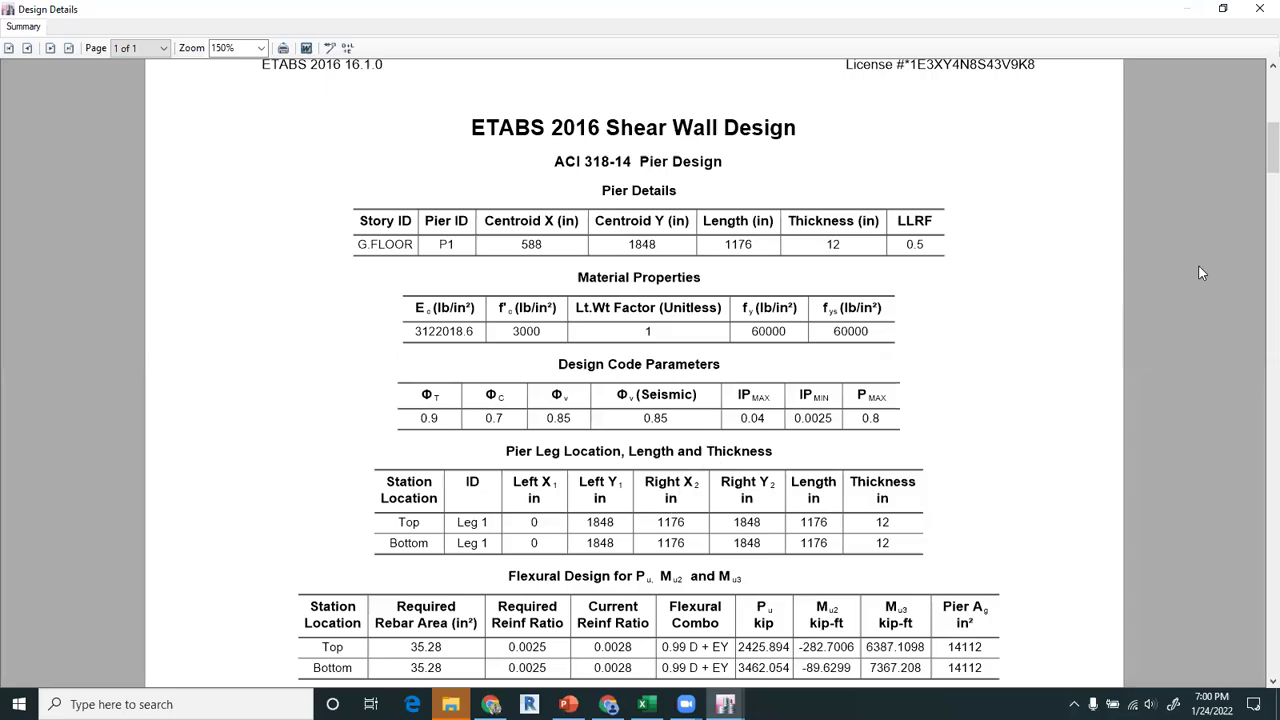
scroll(1258, 150, "down", 1)
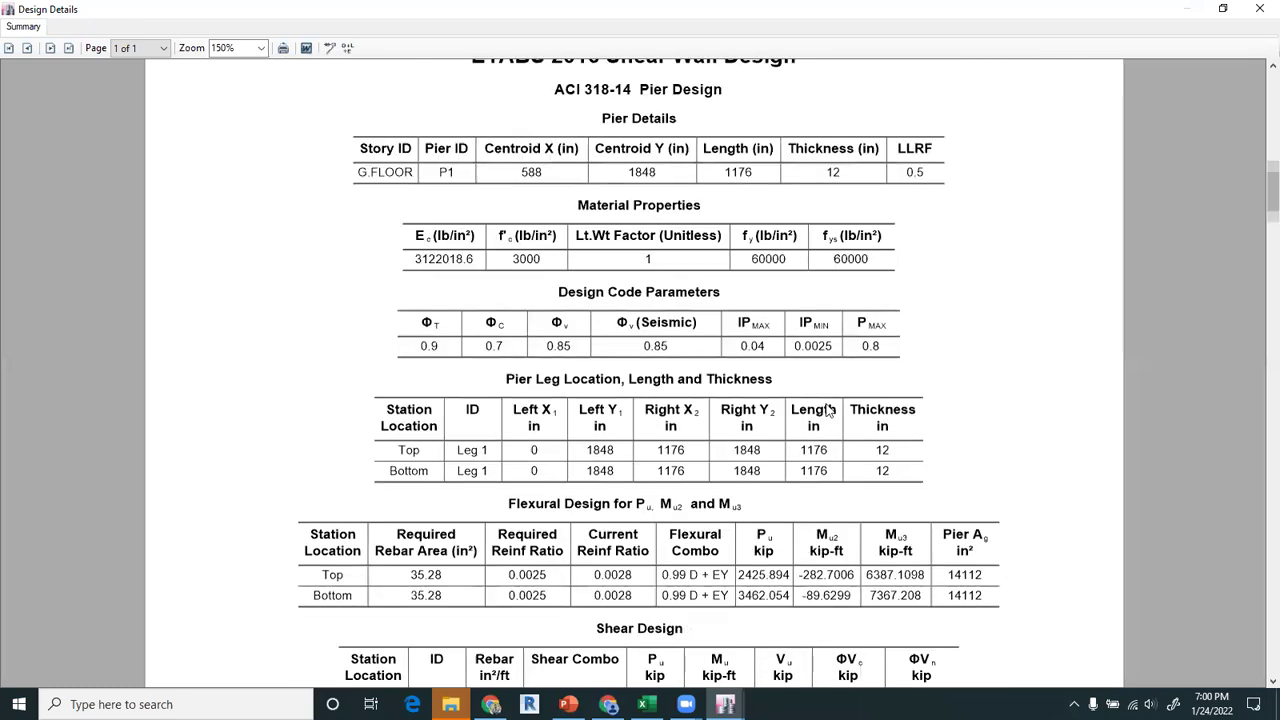
scroll(643, 481, "down", 3)
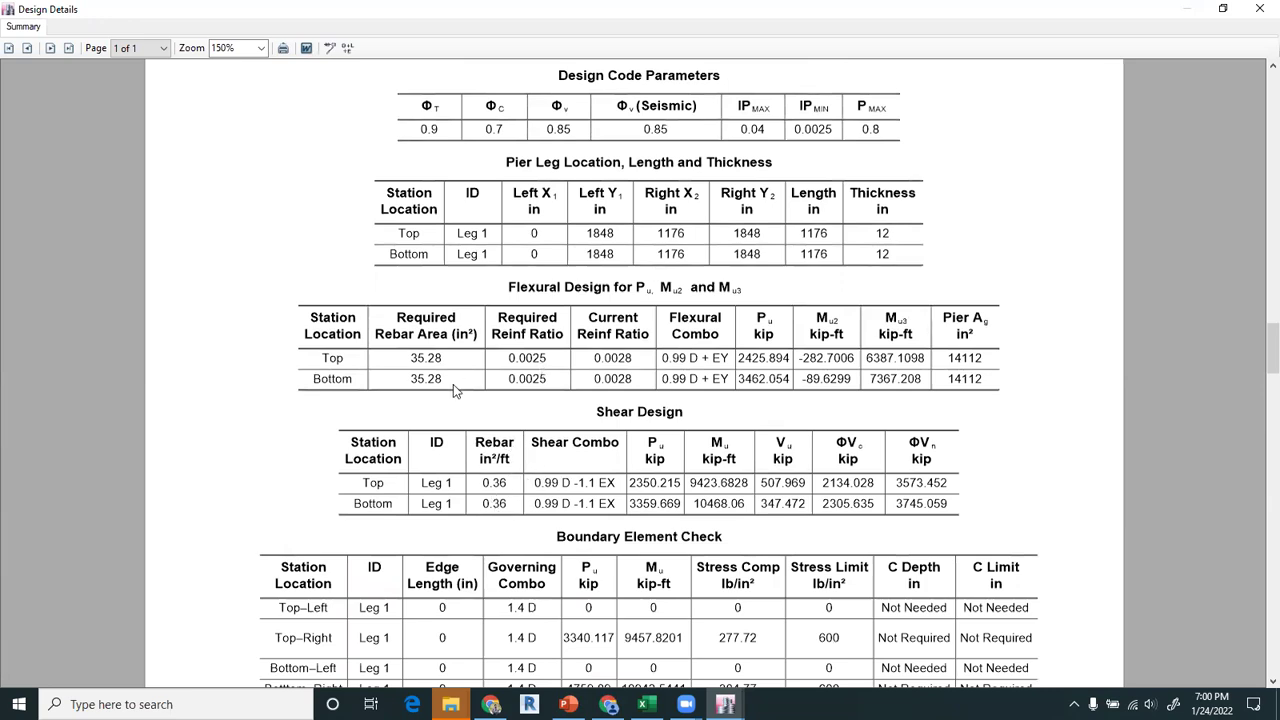
scroll(808, 286, "up", 4)
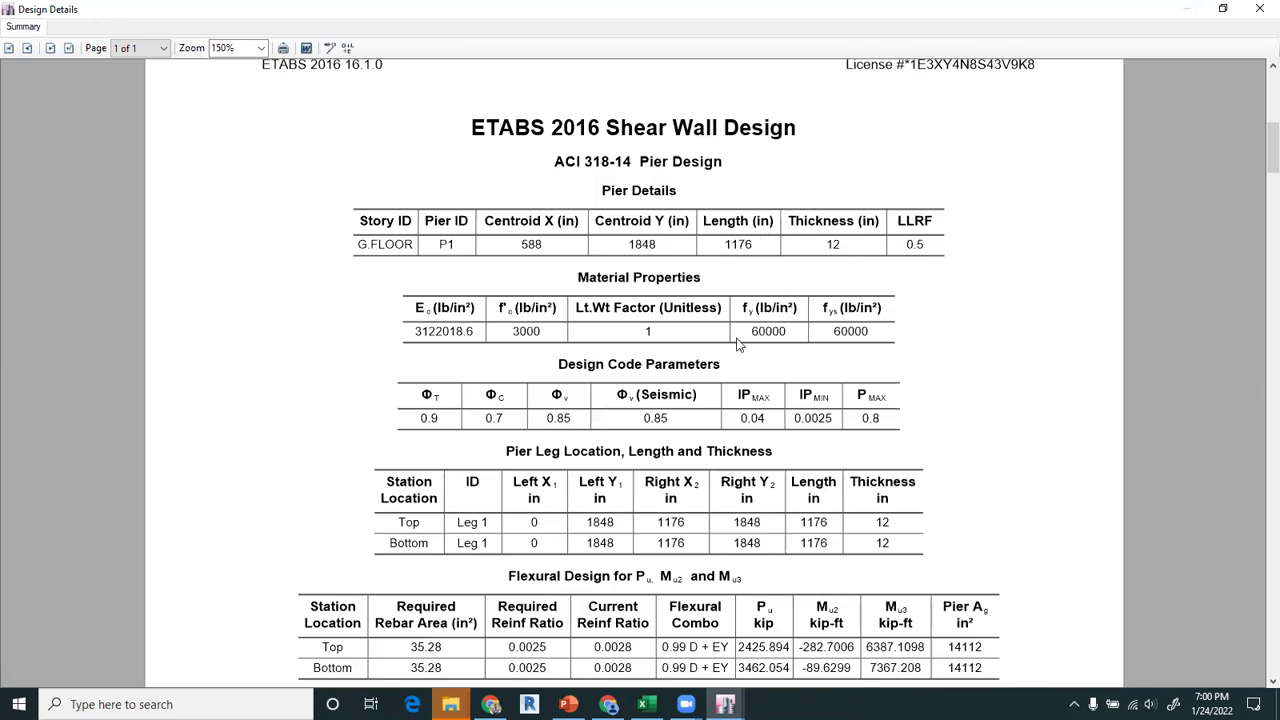
scroll(735, 343, "down", 1)
scroll(735, 343, "down", 1)
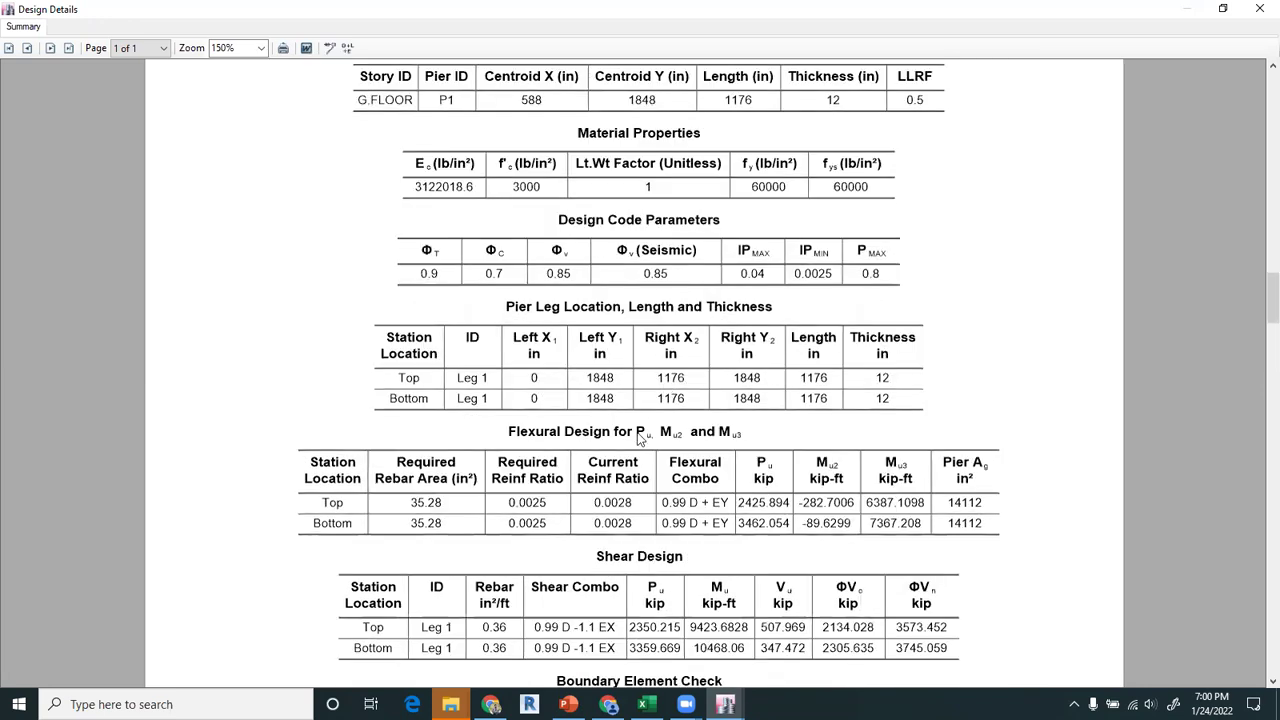
scroll(638, 437, "down", 1)
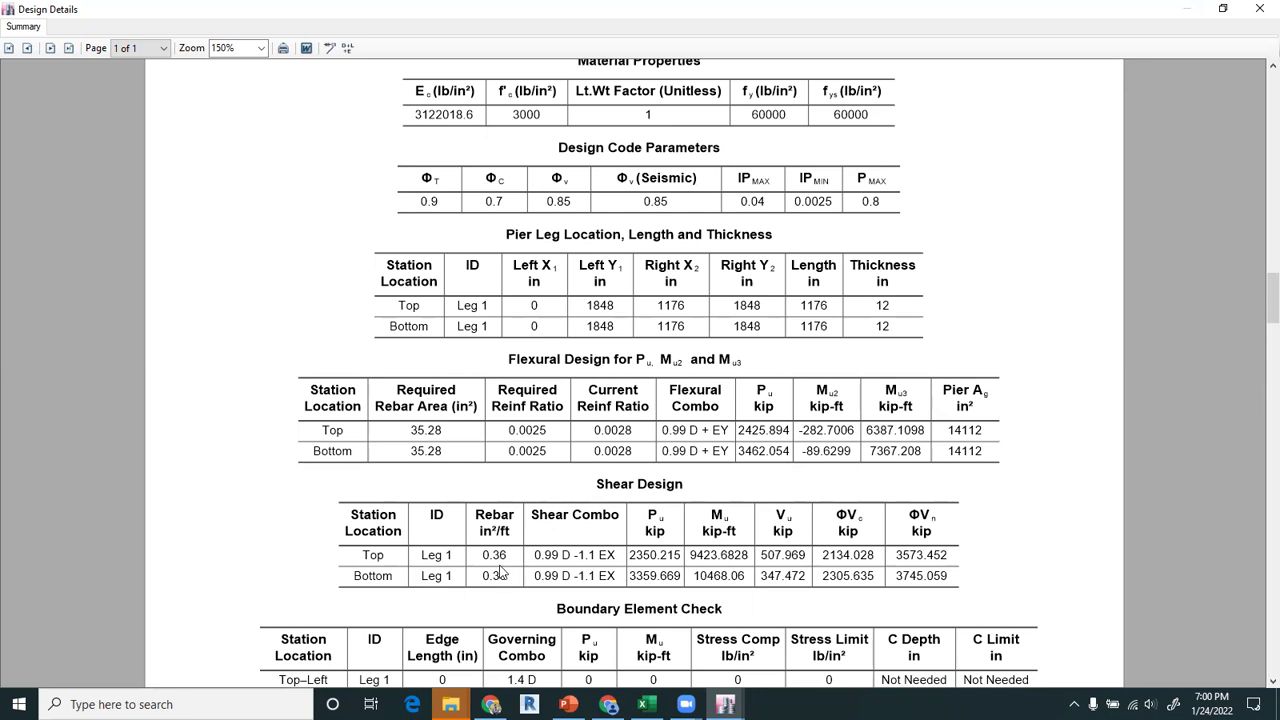
scroll(503, 563, "down", 3)
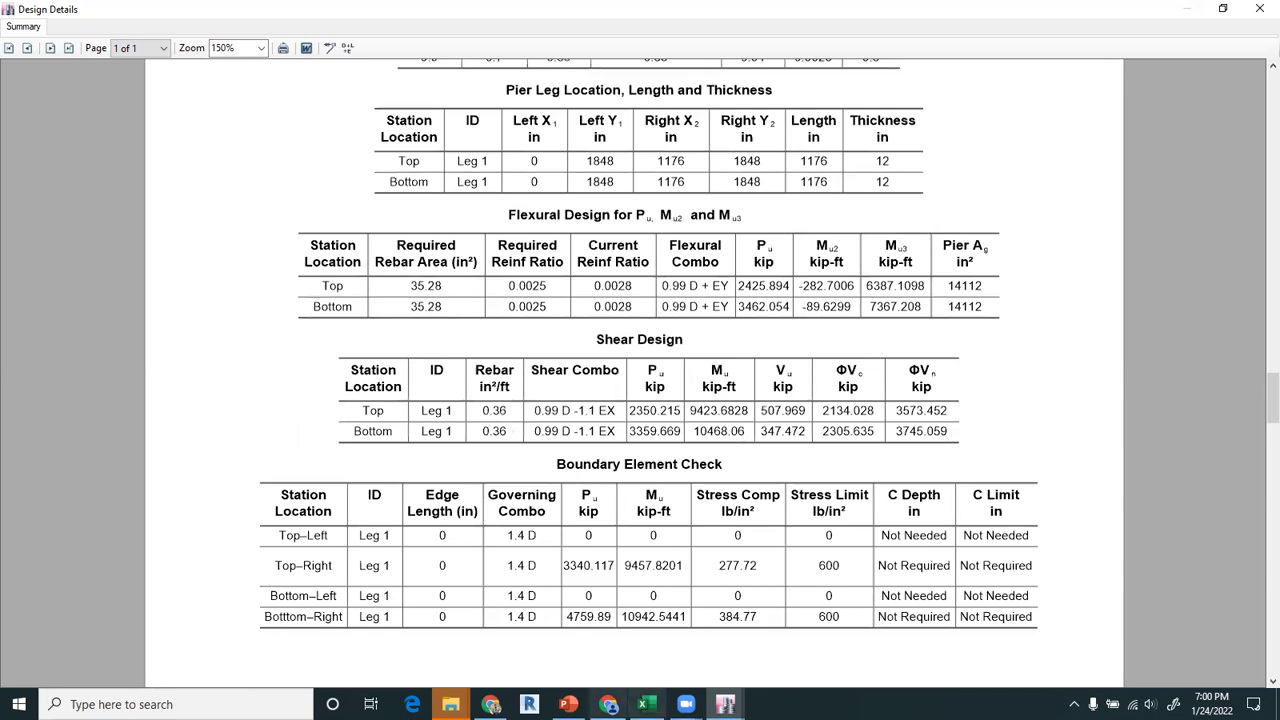
Switch to PowerPoint, review the minimum wall reinforcement on slides 8 and 9, and place the cursor on slide 10's Retaining walls Long line
left_click(568, 704)
left_click(584, 488)
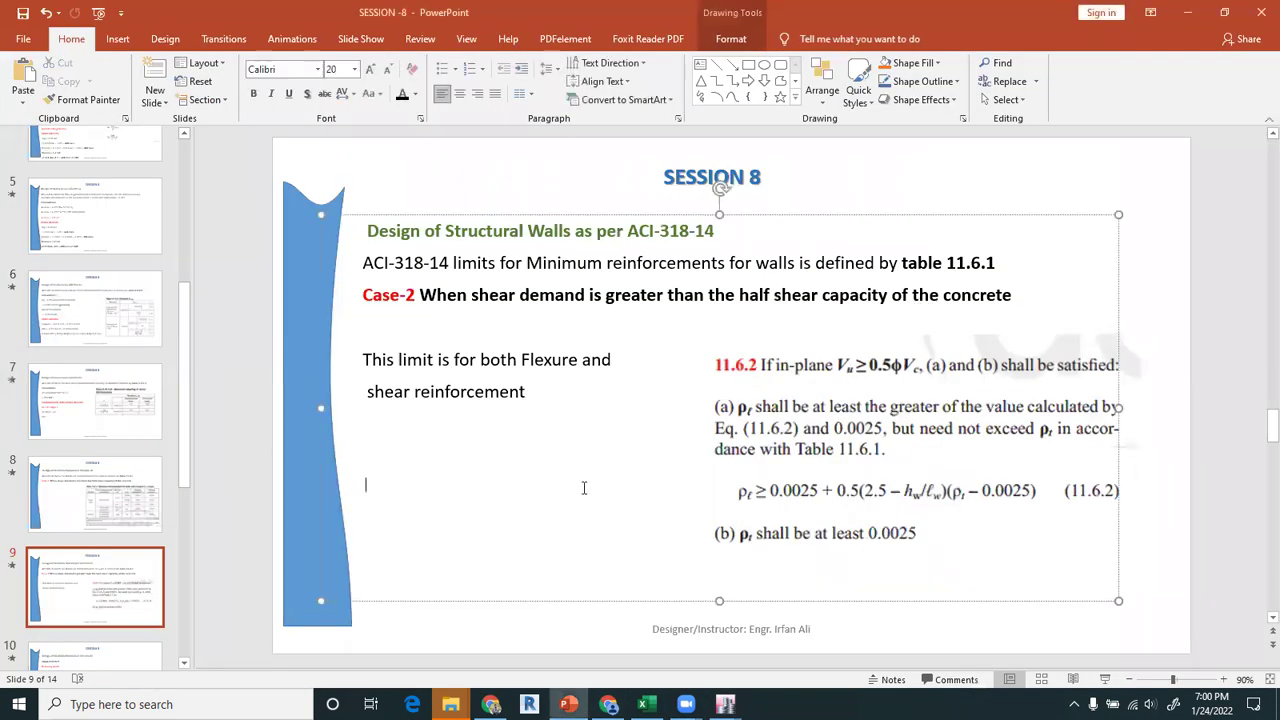
left_click(314, 173)
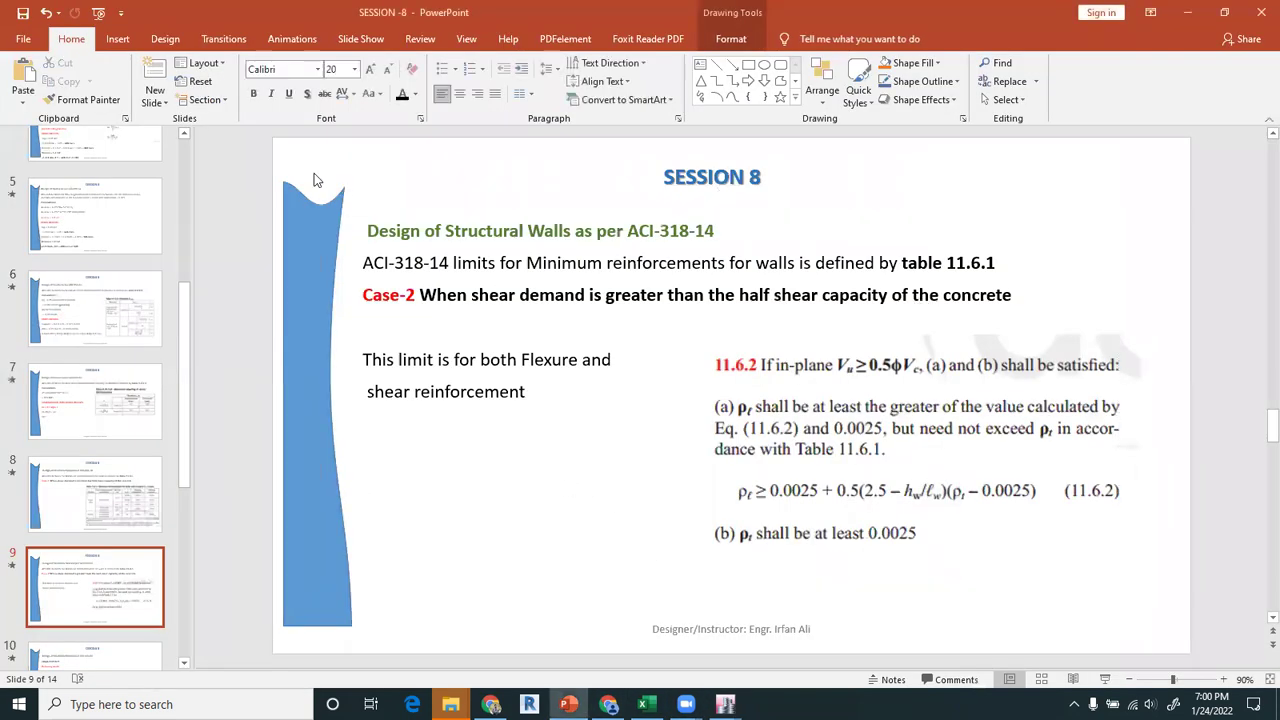
left_click(112, 487)
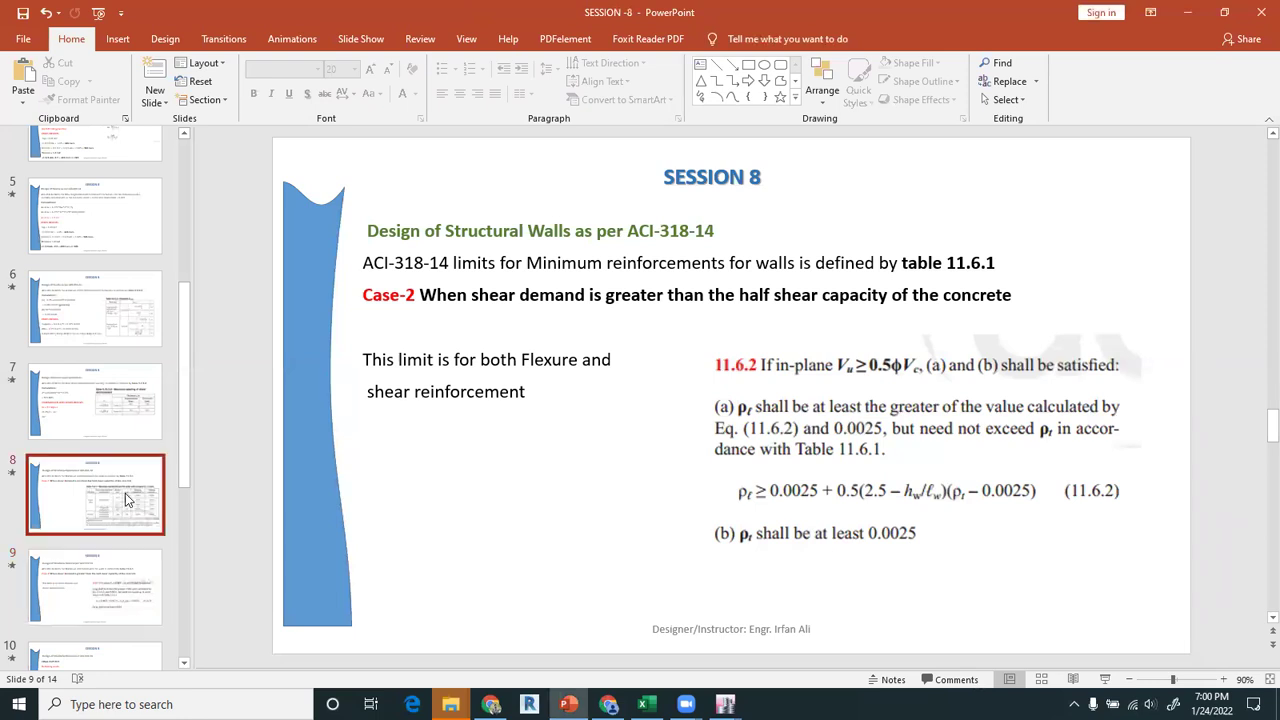
scroll(170, 420, "down", 3)
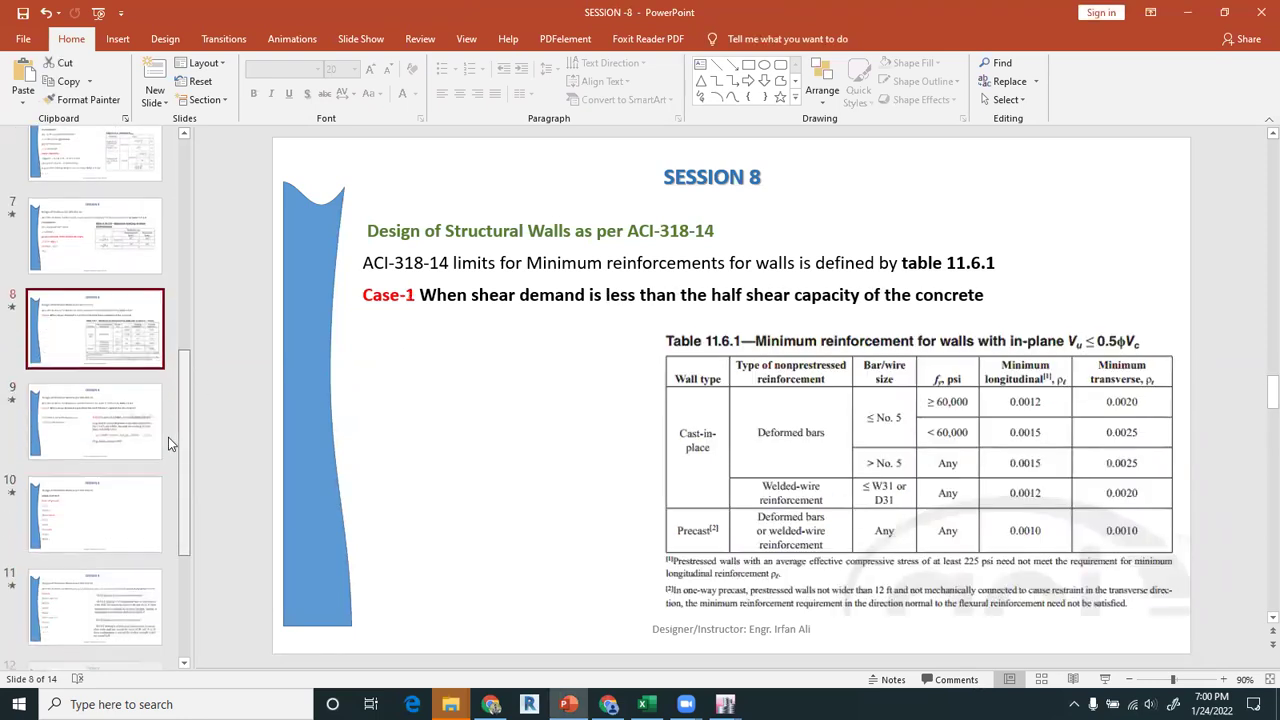
left_click(130, 394)
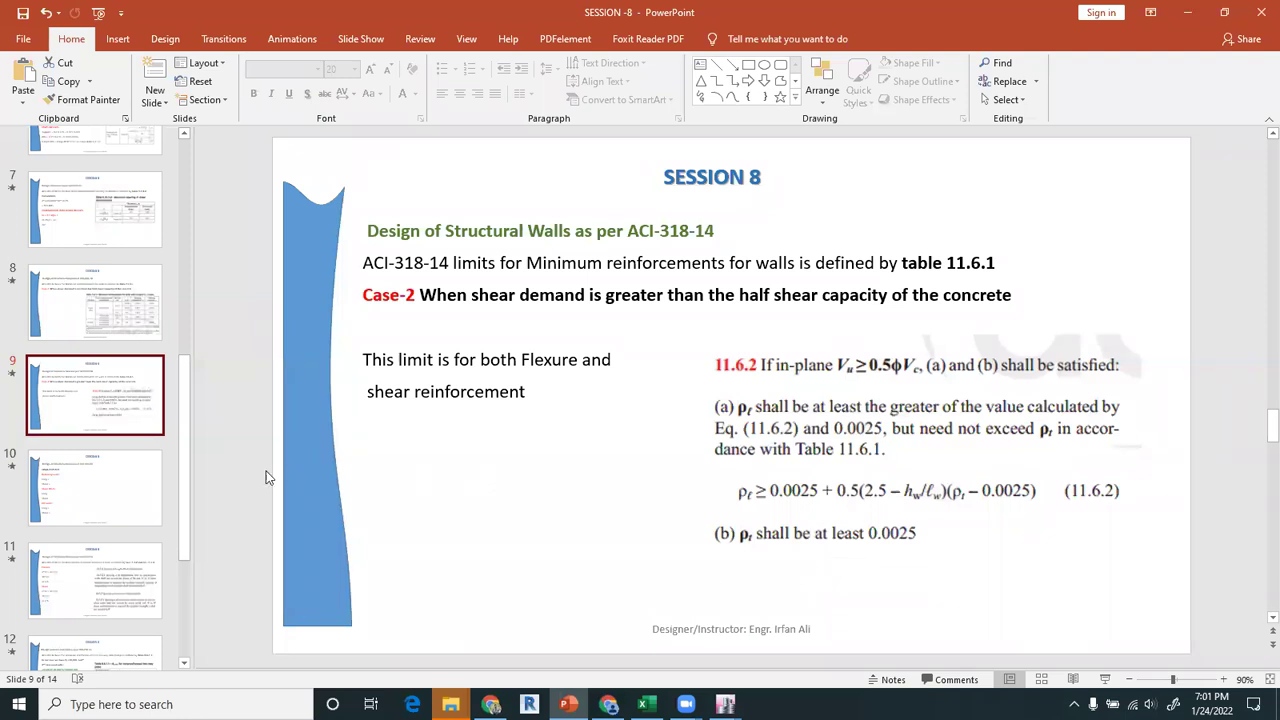
left_click(128, 485)
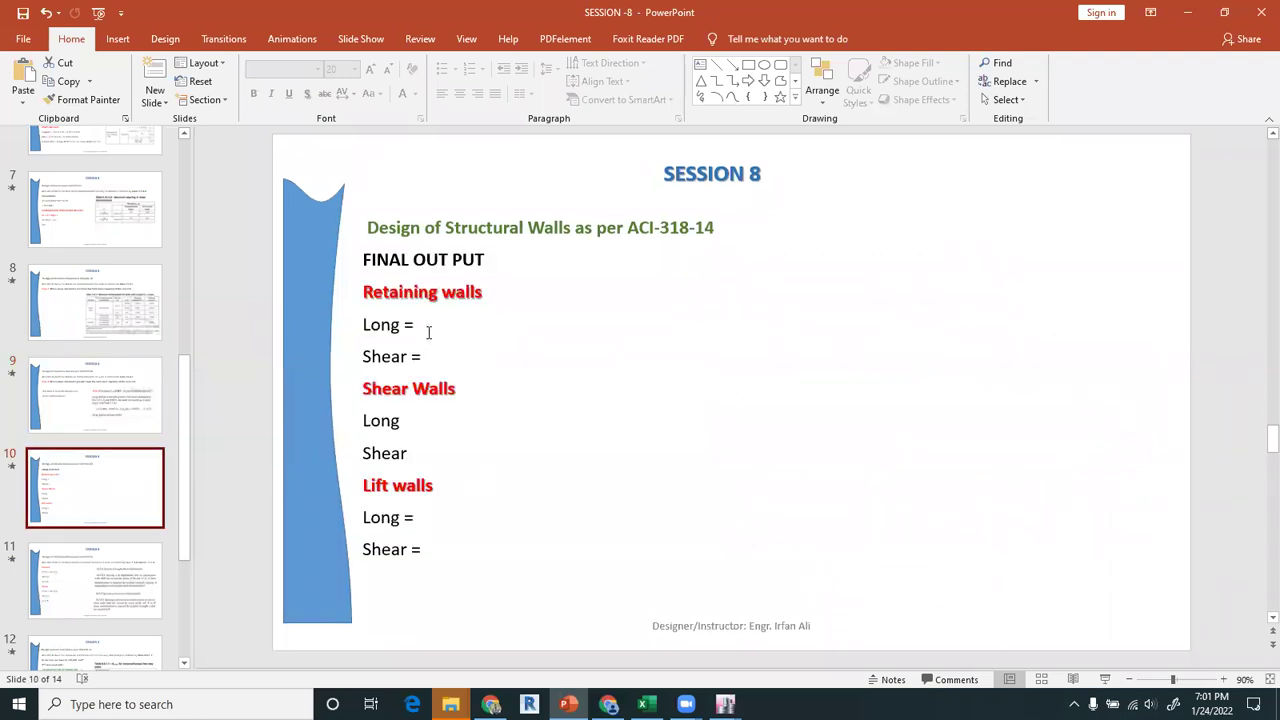
left_click(432, 323)
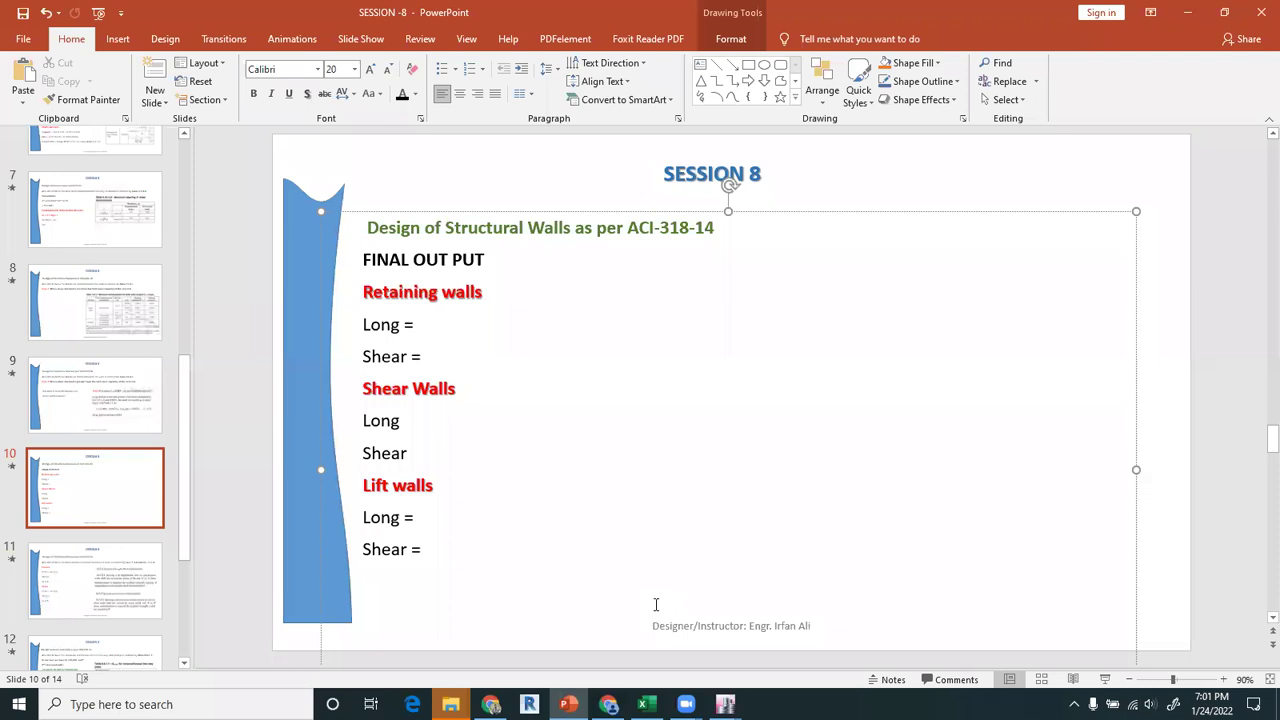
Switch to the ETABS design details and examine the boundary element check, pier length and thickness, flexural design and shear design
left_click(725, 704)
left_click(647, 631)
scroll(678, 504, "down", 2)
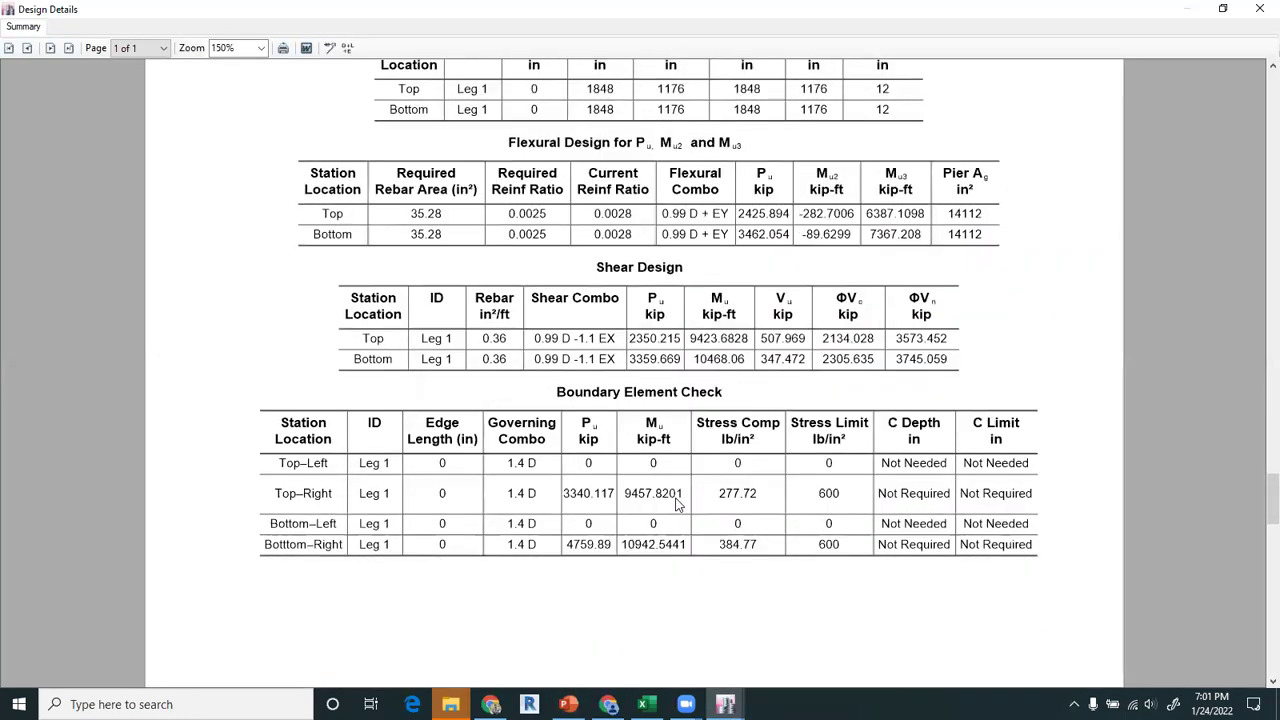
scroll(676, 504, "down", 1)
scroll(578, 437, "up", 1)
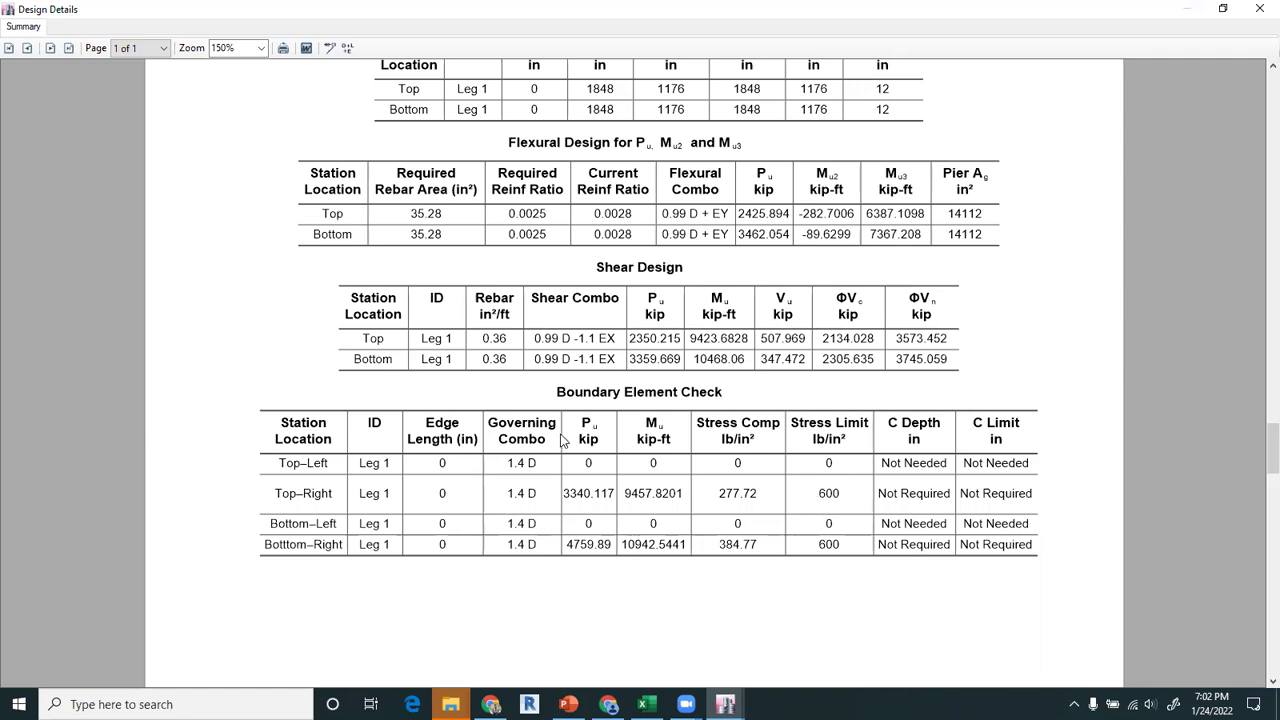
scroll(563, 440, "up", 5)
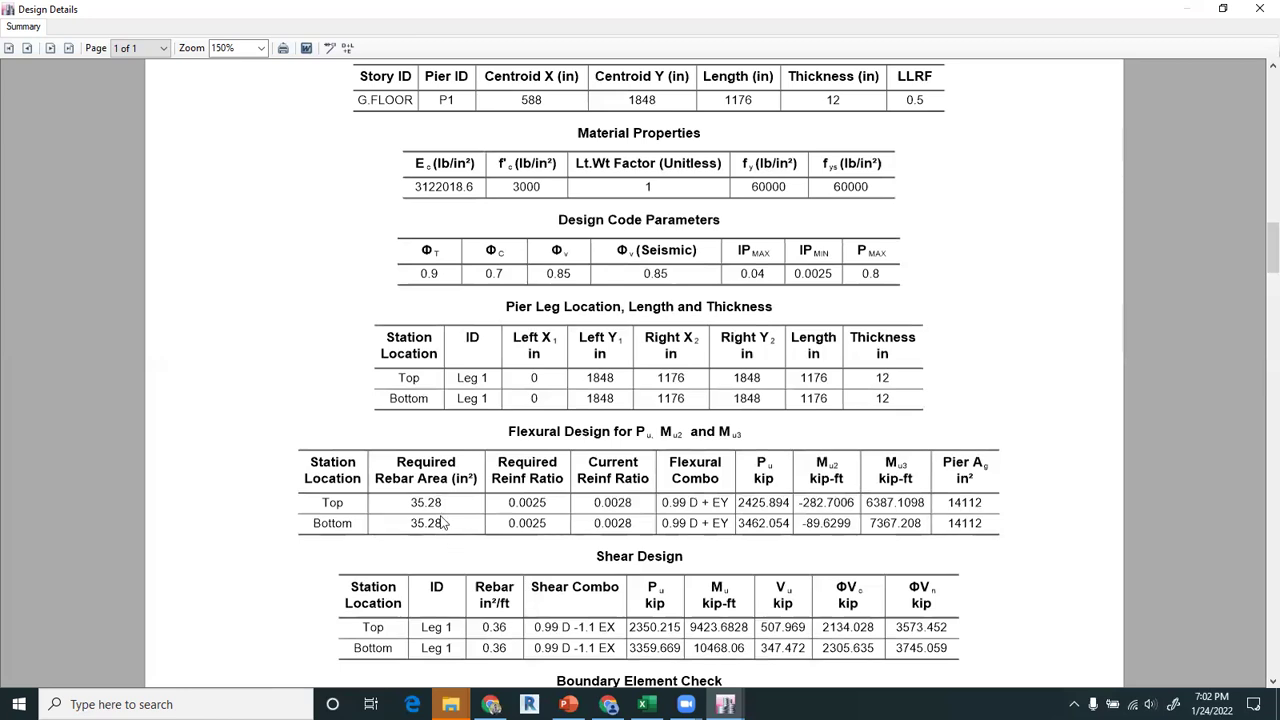
scroll(443, 523, "up", 3)
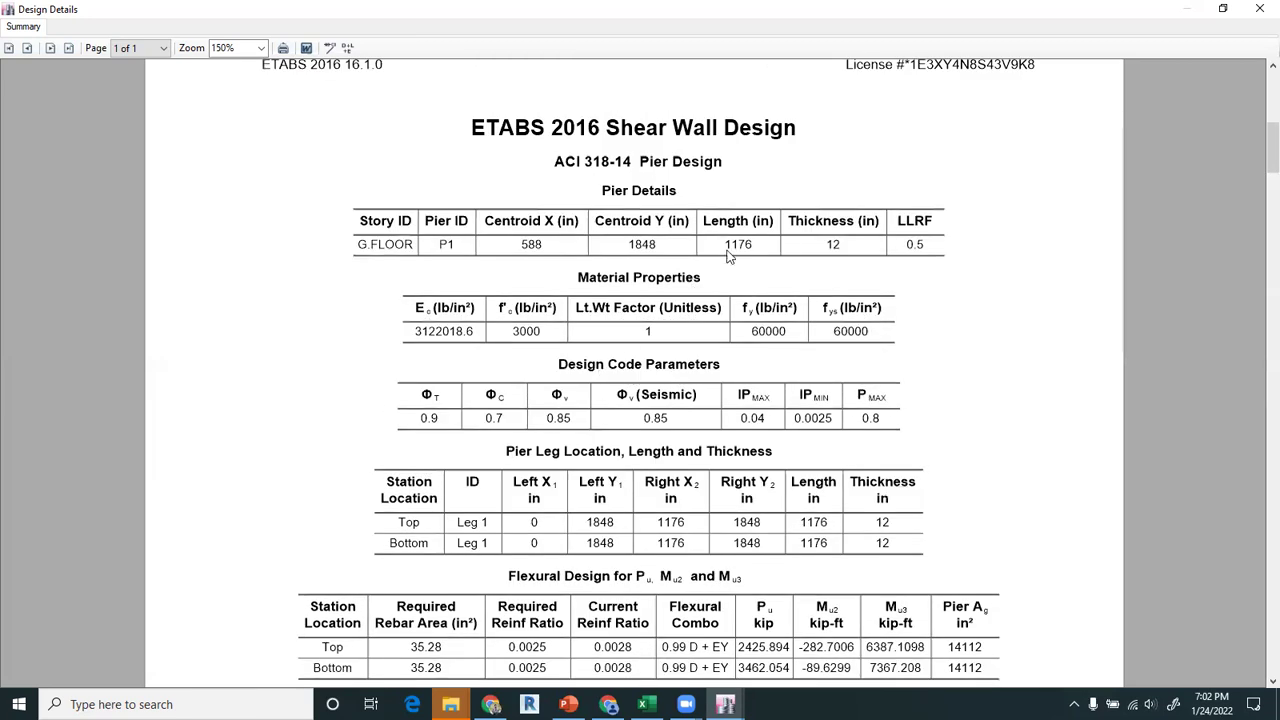
scroll(743, 259, "down", 1)
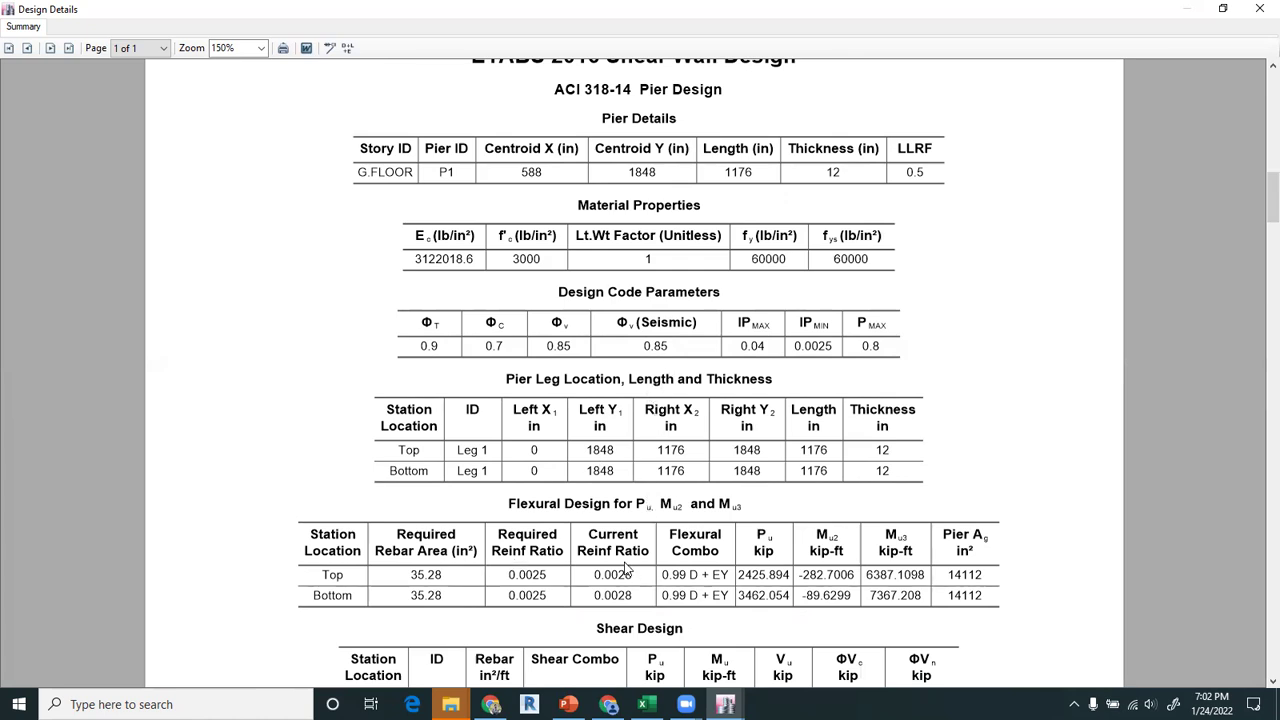
scroll(625, 567, "down", 2)
scroll(625, 567, "down", 2)
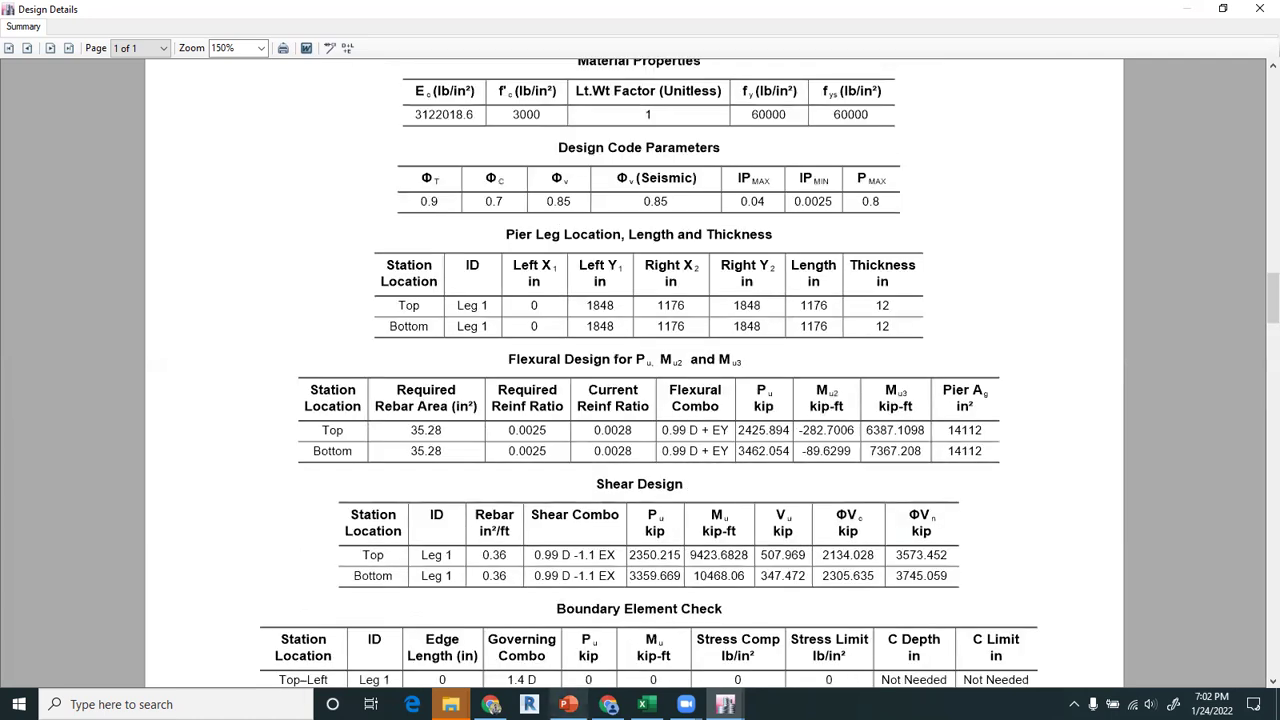
Look up the required rebar area in the ETABS design details and enter "35.28 in2 =" on slide 10's Retaining walls Long line
key("alt+Tab")
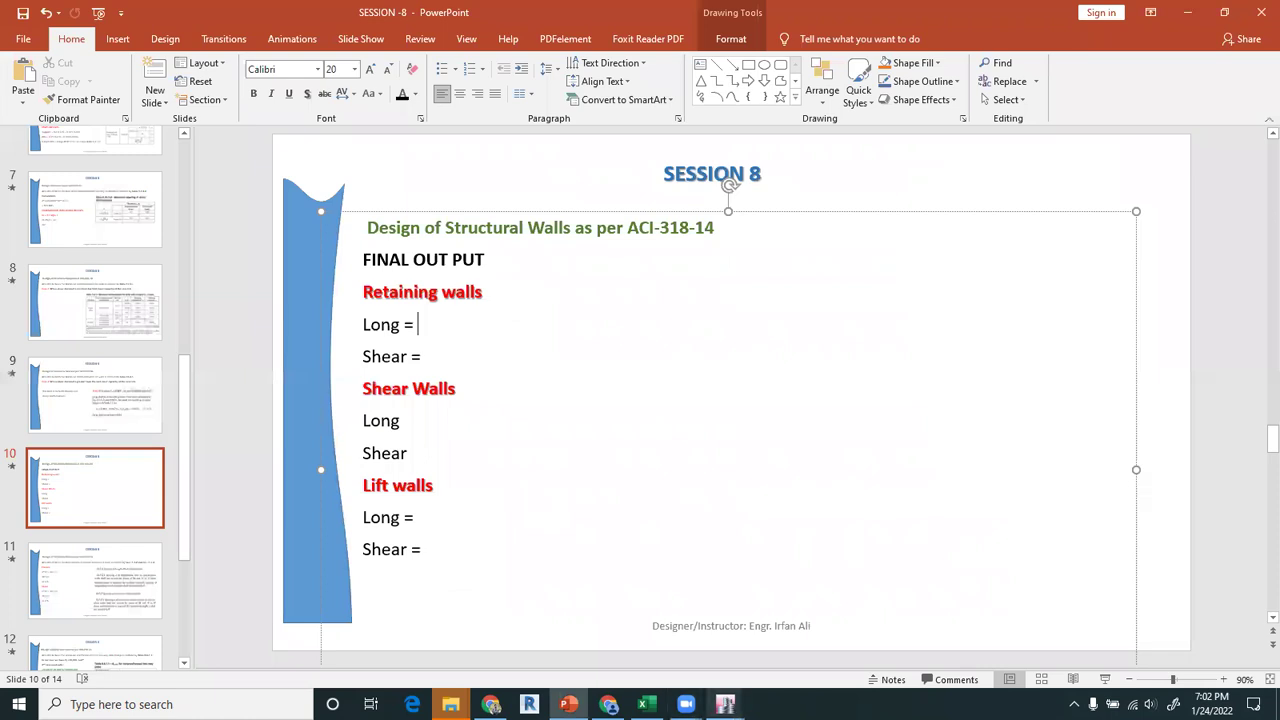
left_click(728, 705)
left_click(657, 629)
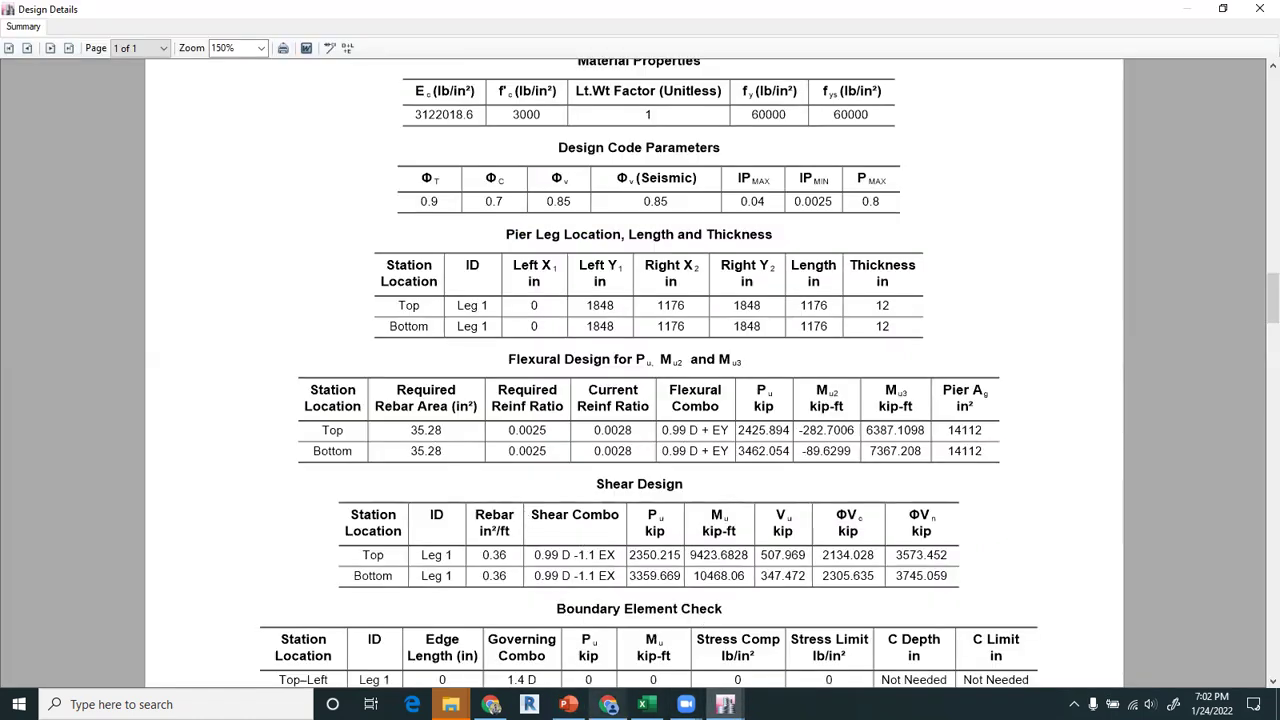
left_click(568, 704)
type("35.28")
type("in")
type("3")
key("BackSpace")
type("2")
key("Left")
key("Left")
key("Left")
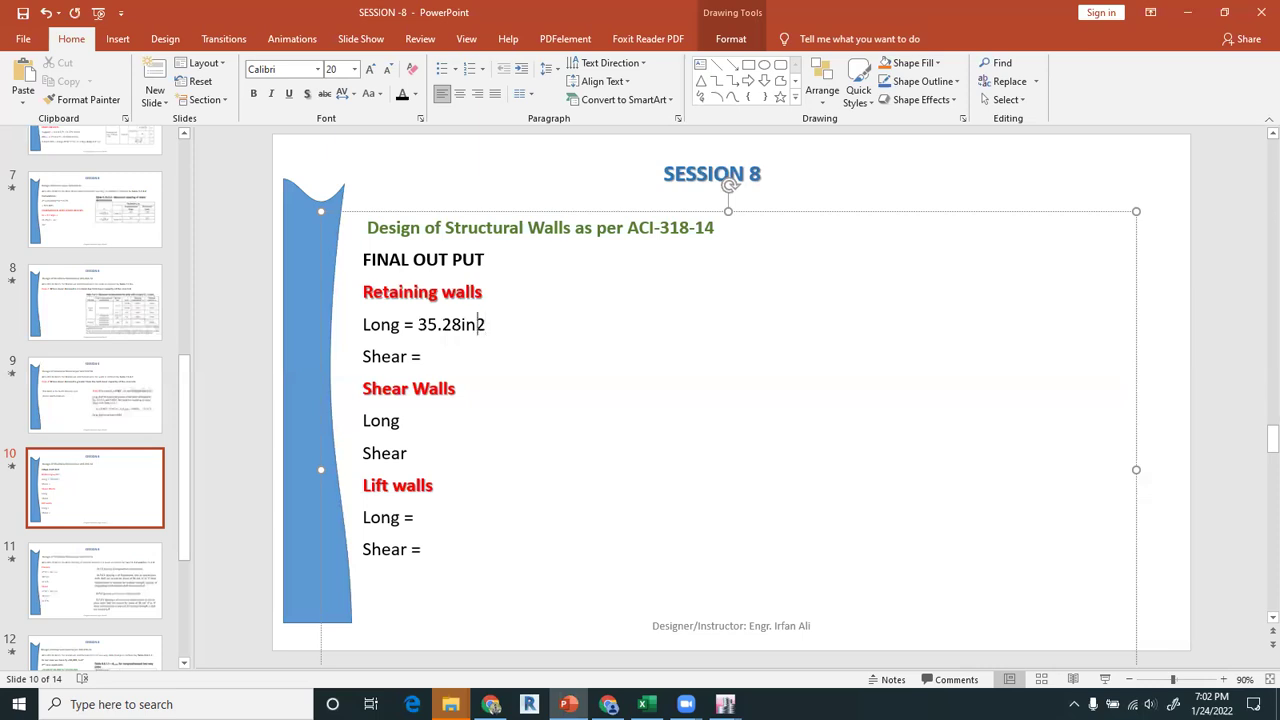
key("Right")
key("Left")
type("=")
Look up the pier length in ETABS and extend the Retaining walls Long entry on slide 10 with "/1176 ="
left_click(725, 704)
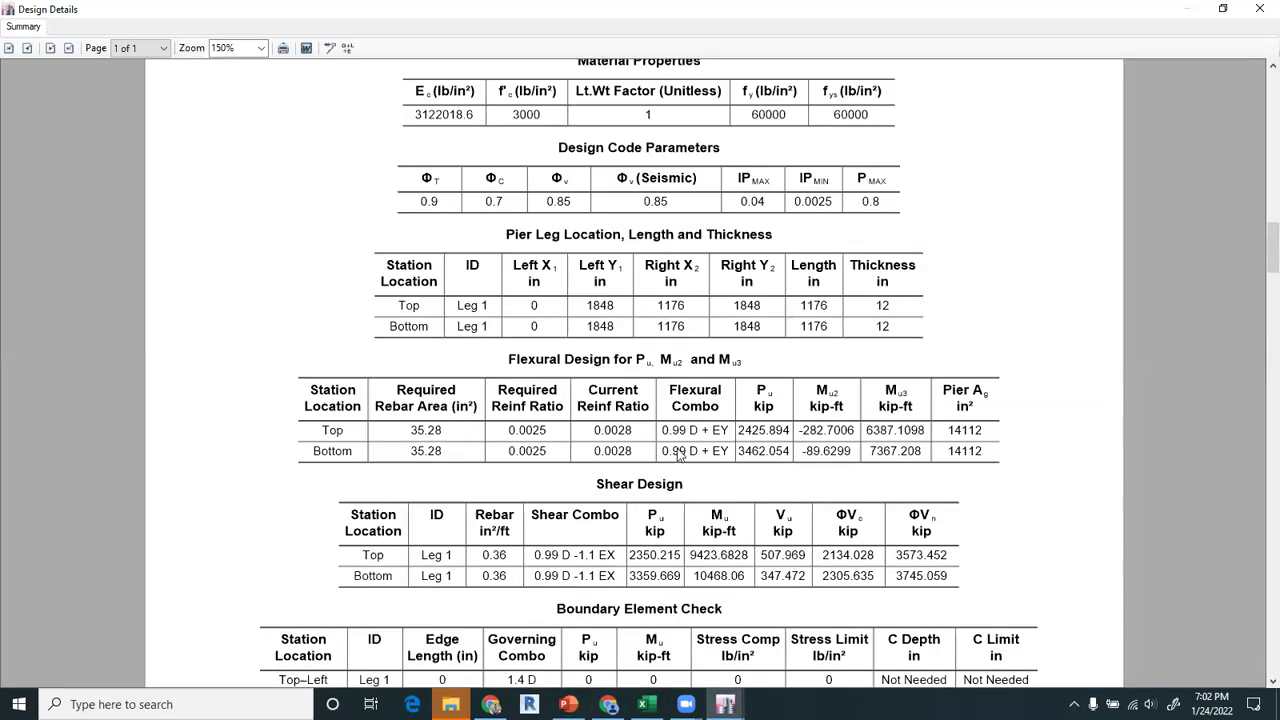
scroll(700, 198, "up", 2)
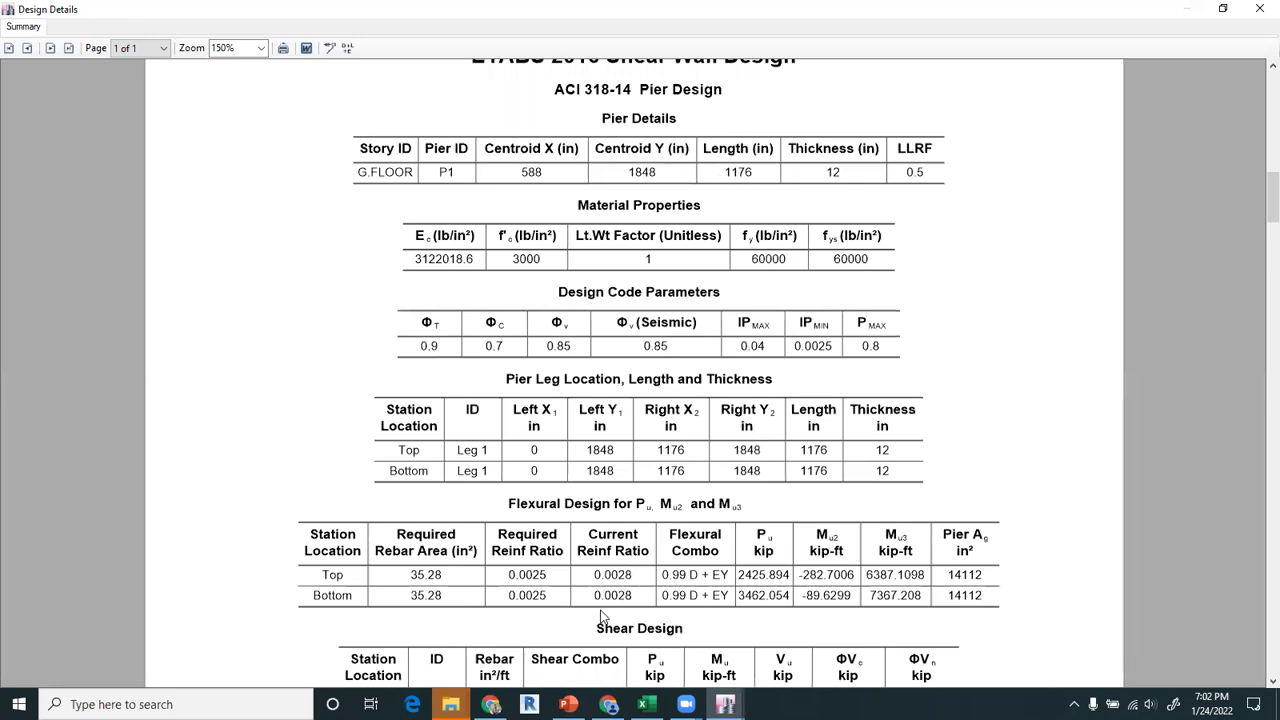
key("alt+Tab")
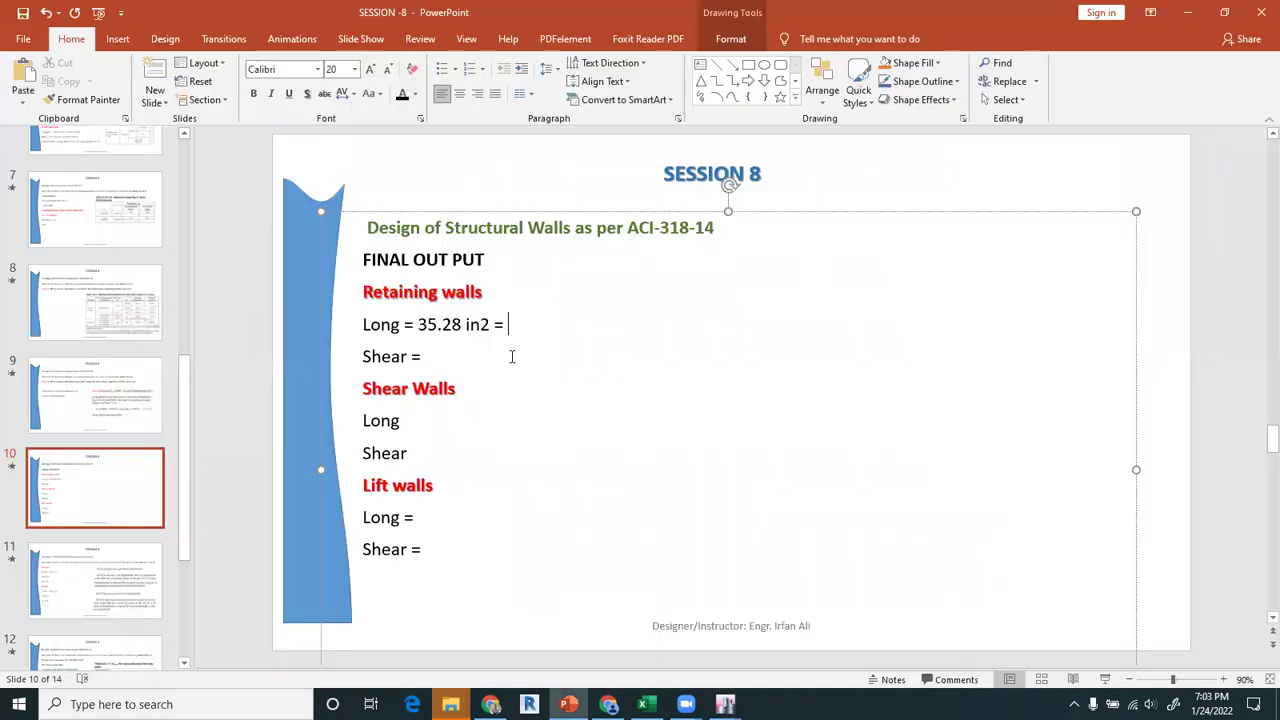
key("BackSpace")
type("/1176")
type("=")
Switch to Excel, calculate =35.28/1176 in cell J19 and multiply that result by 12 in cell J20
key("alt+Tab")
type("=35.28/1176")
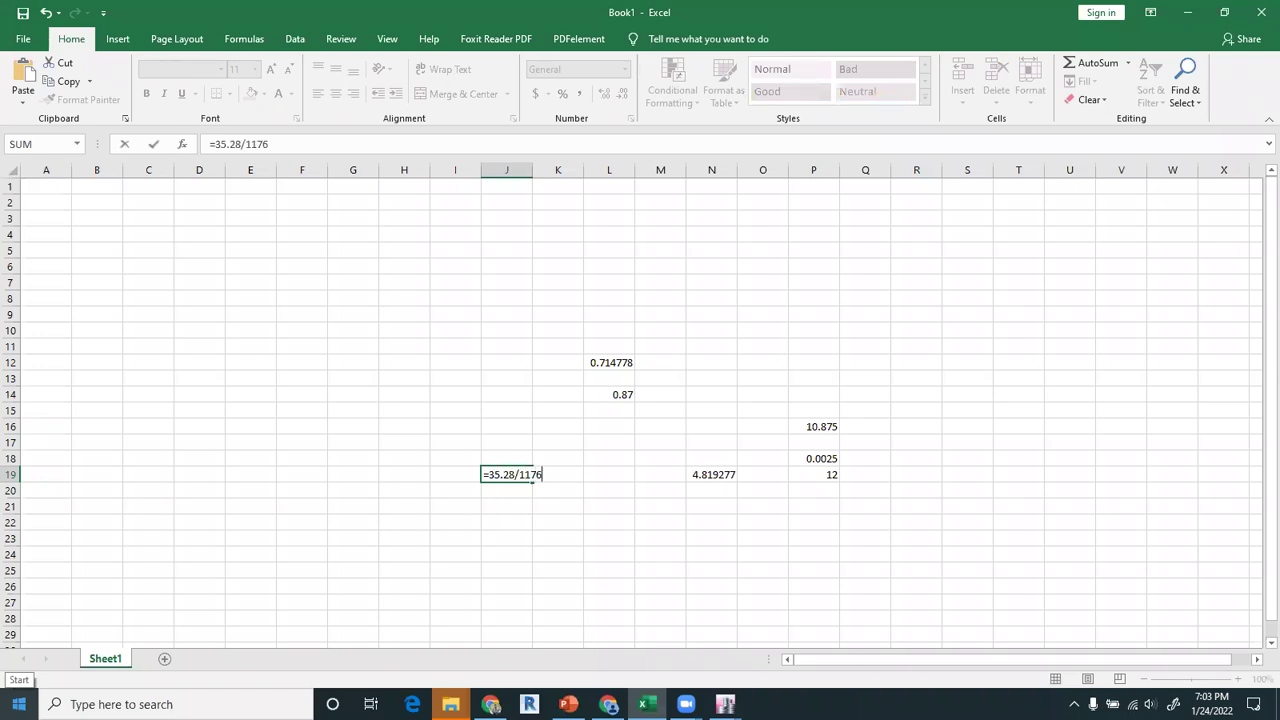
key("Return")
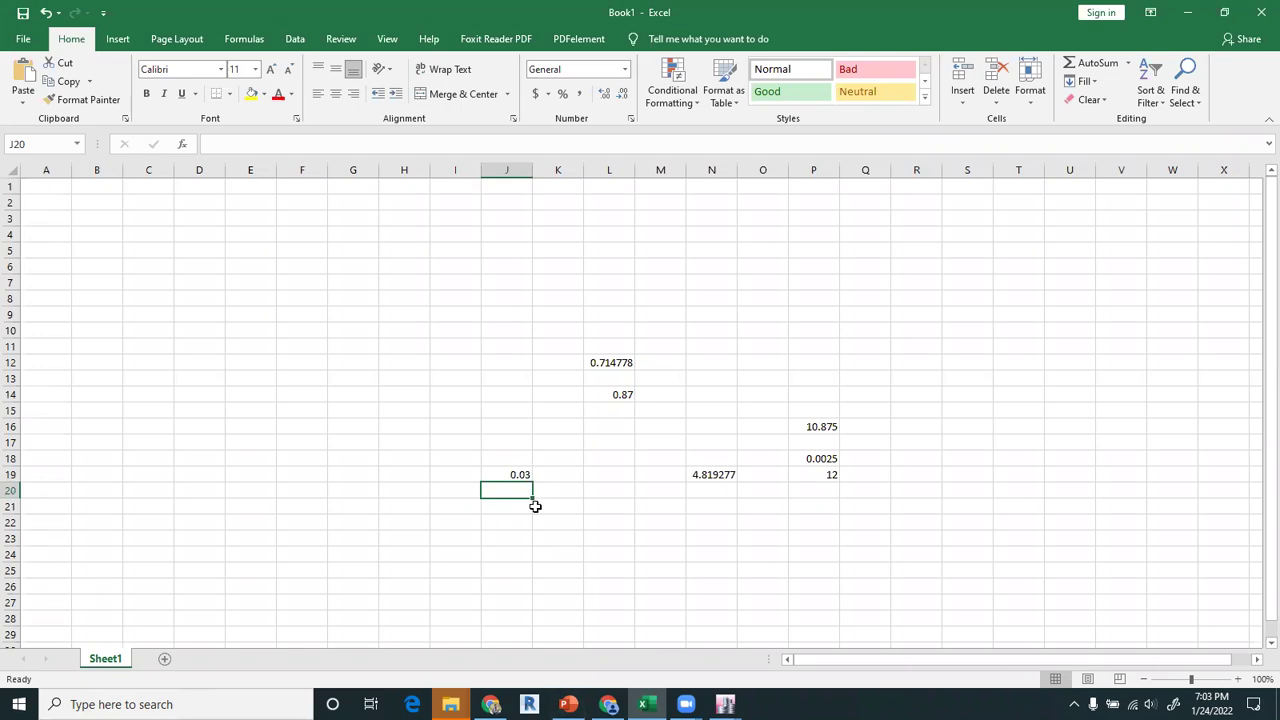
type("=")
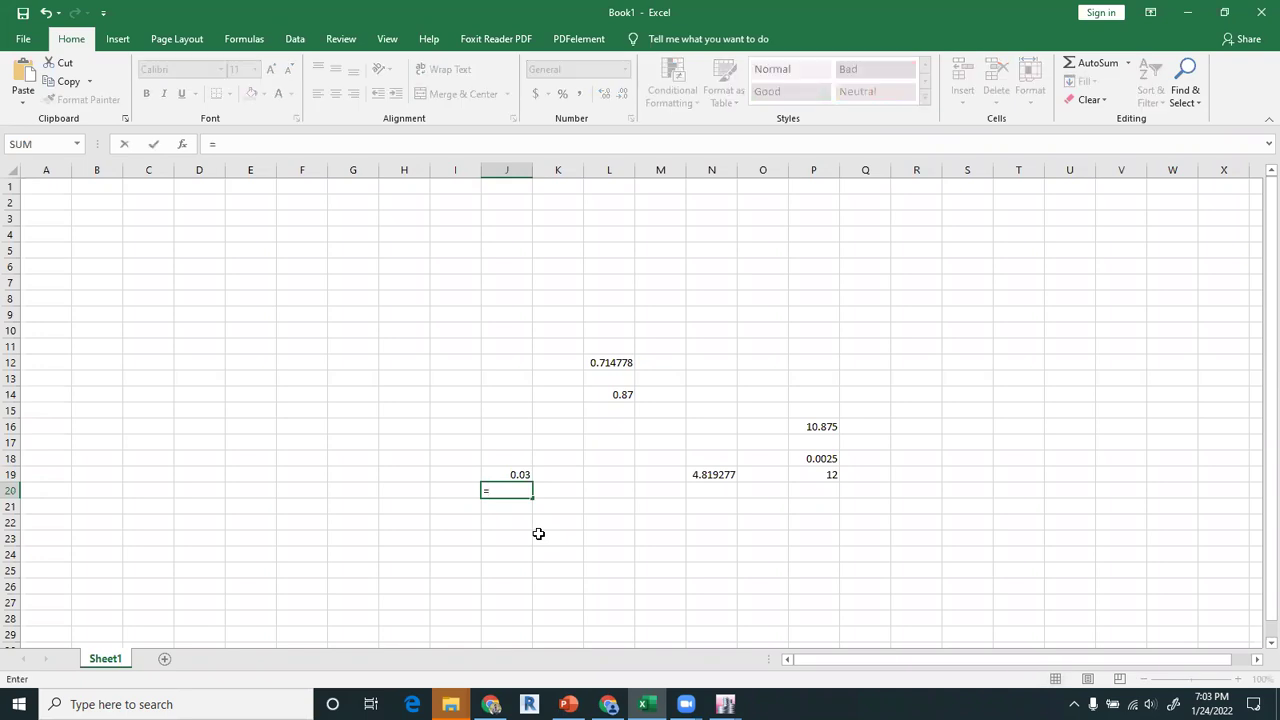
key("Up")
type("*12")
key("Return")
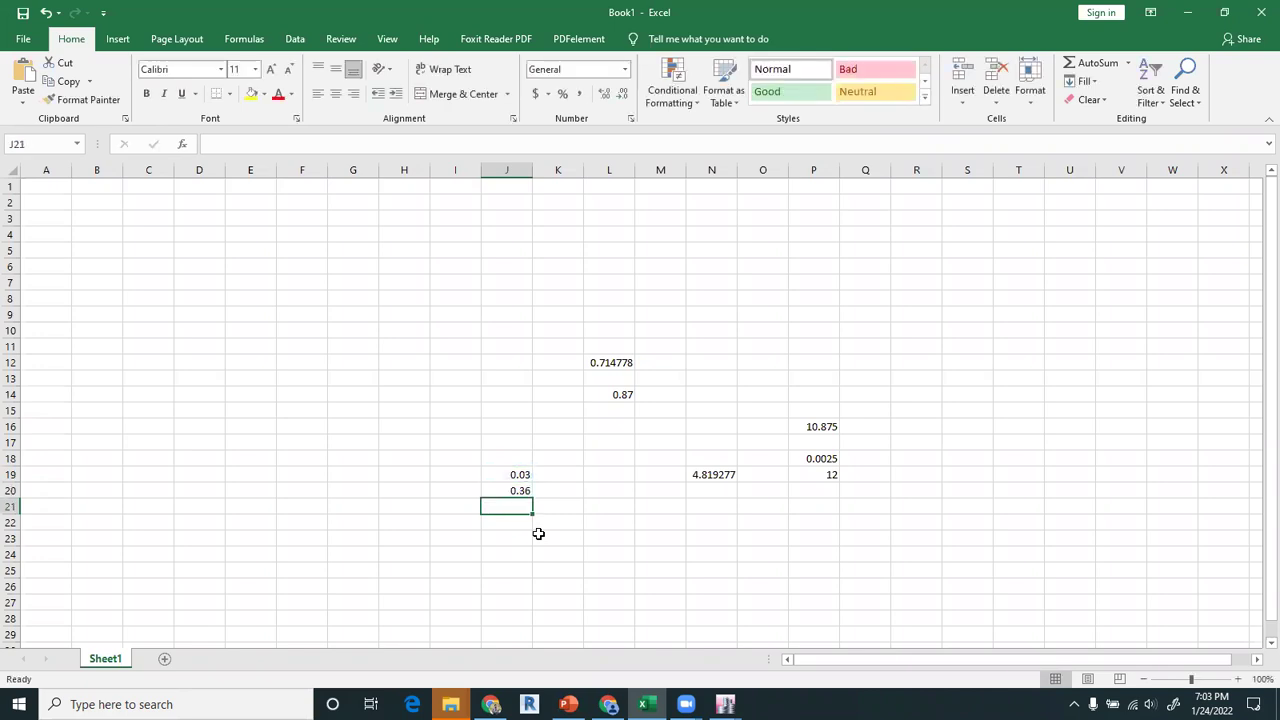
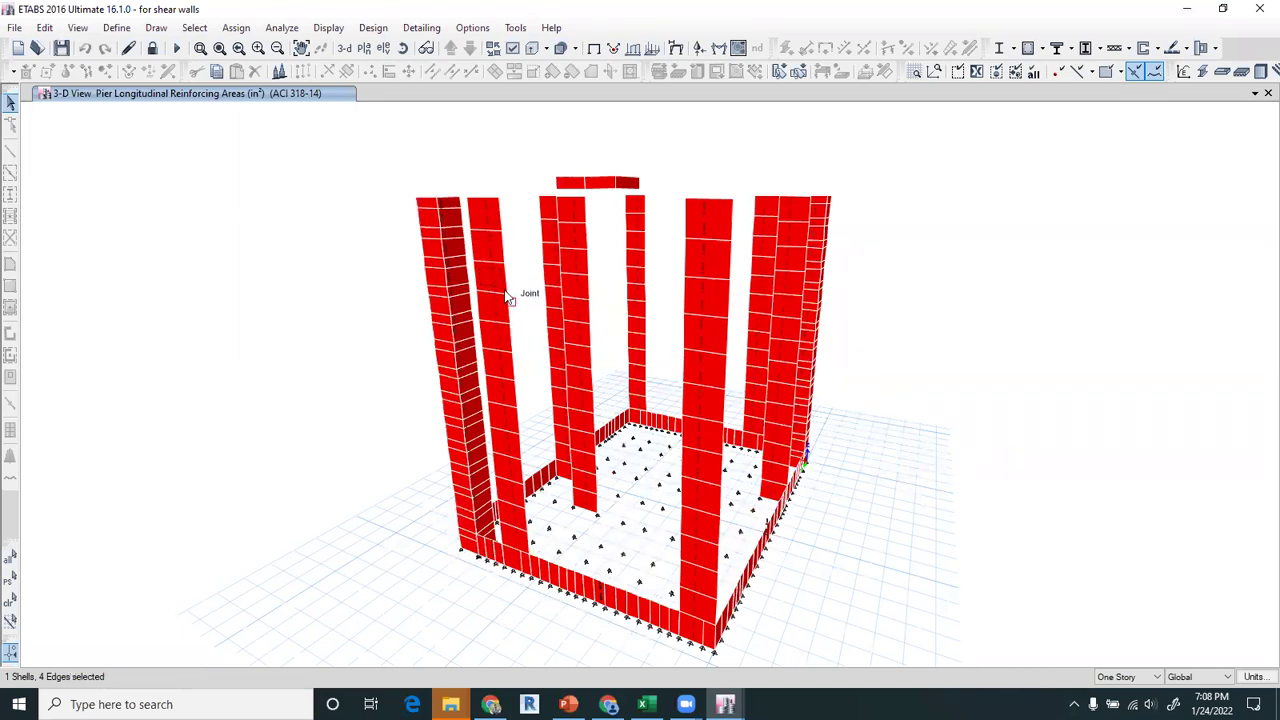
Open the ETABS design details of the 11TH story pier PW10, set the report zoom to 150% and maximize its window
scroll(422, 281, "up", 5)
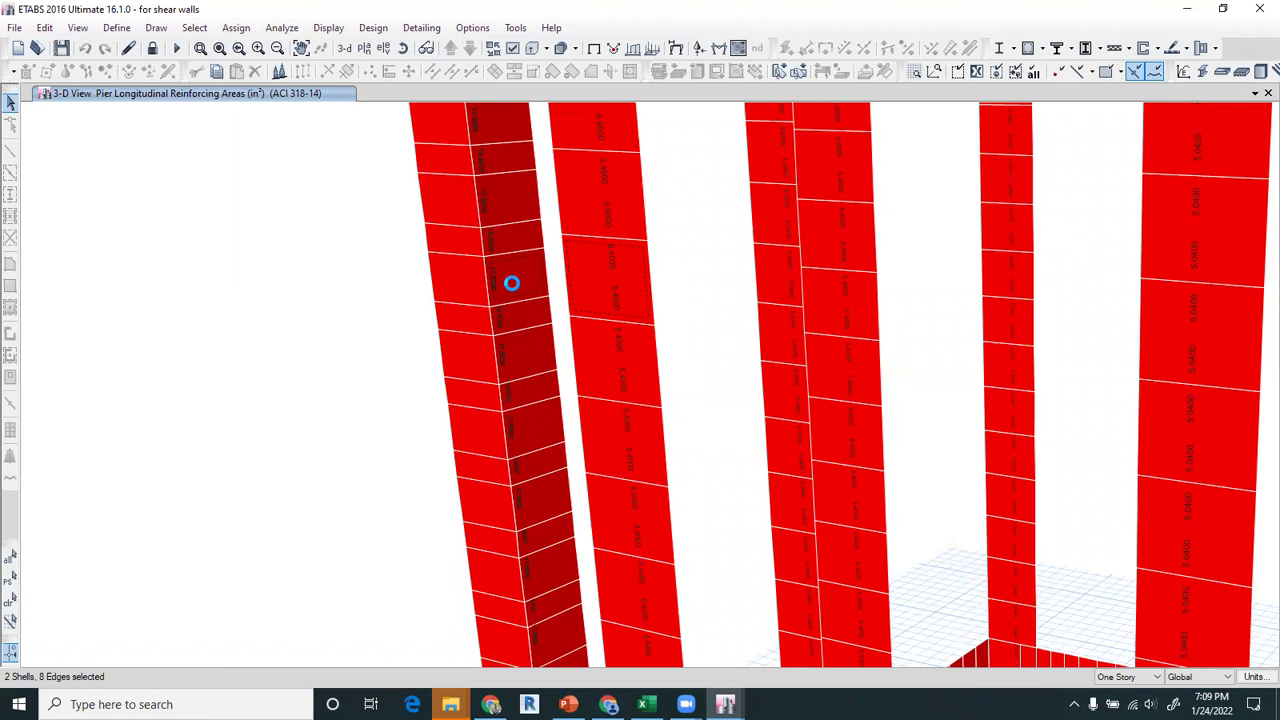
right_click(512, 284)
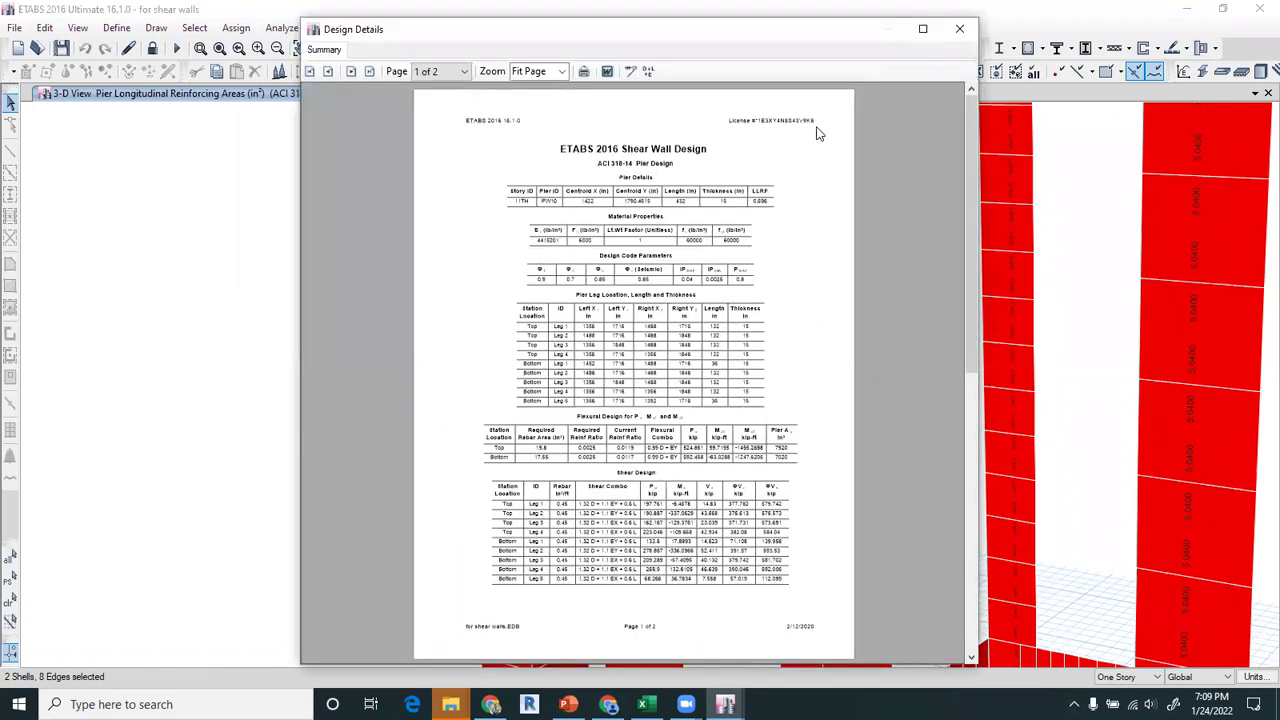
scroll(535, 71, "up", 1)
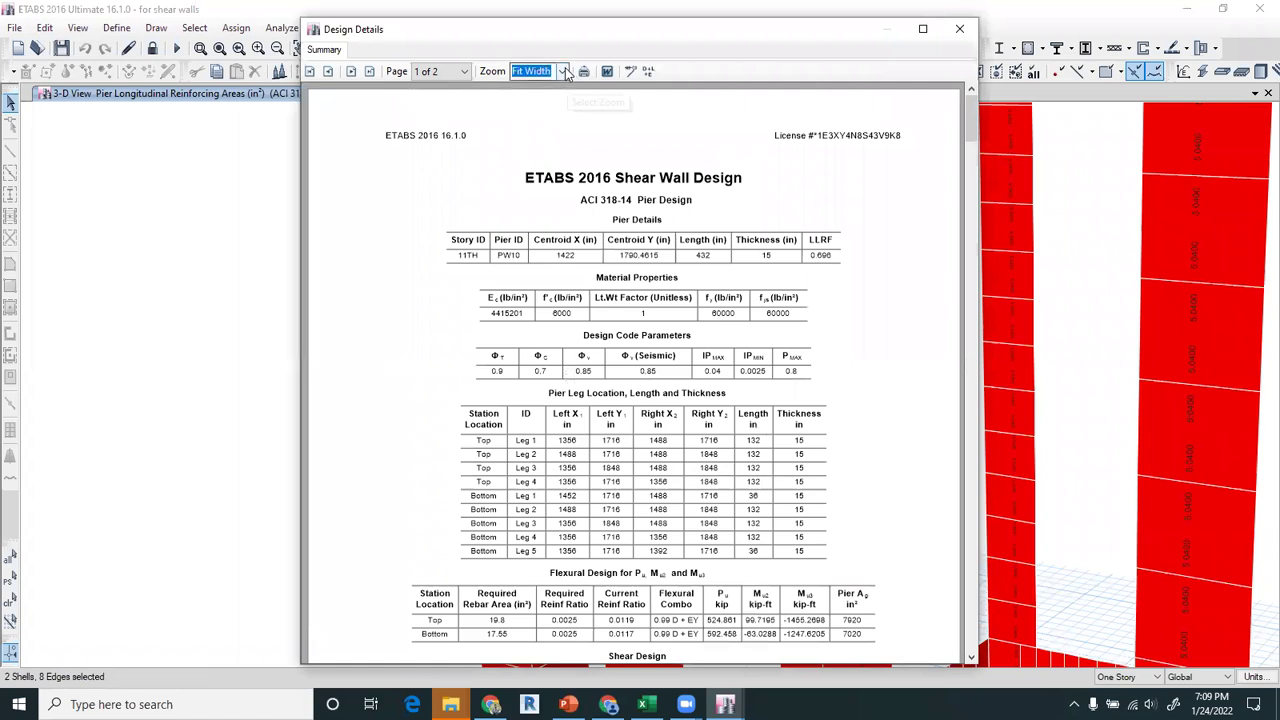
left_click(561, 71)
left_click(523, 147)
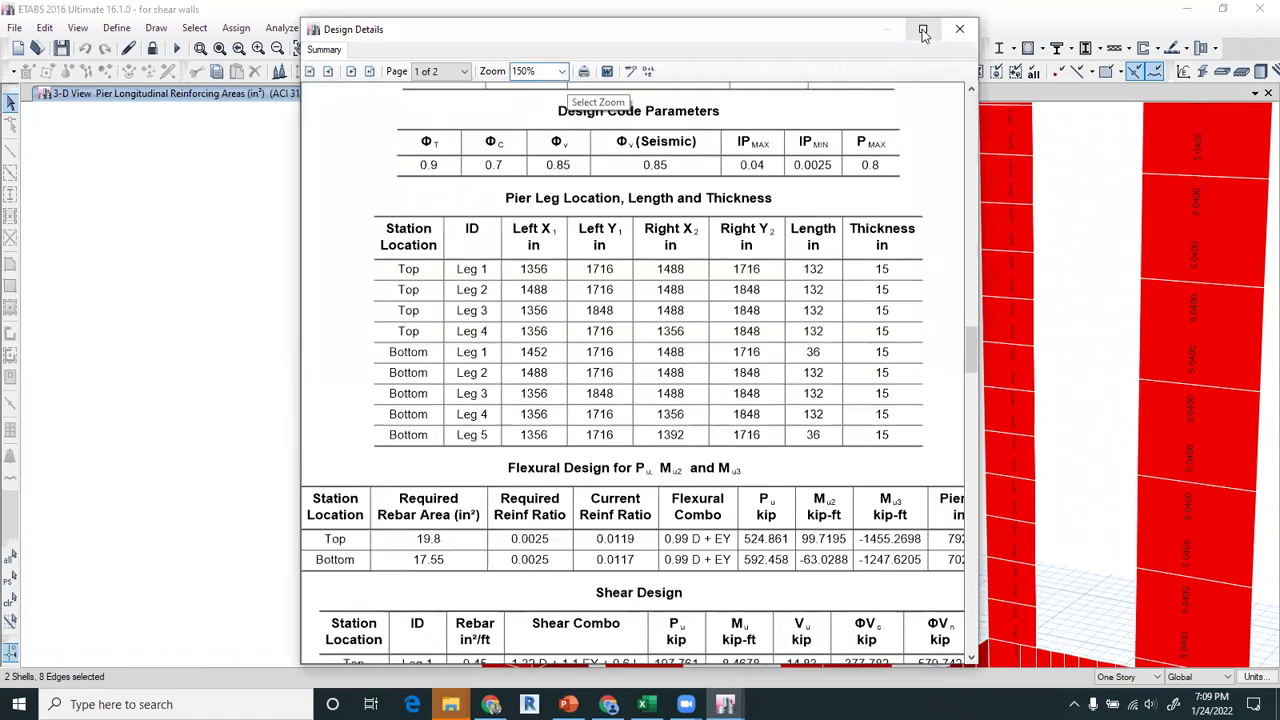
left_click(922, 28)
Examine pier PW10's overall length, leg dimensions, required rebar area, reinforcement ratios and shear rebar in the design report
scroll(755, 310, "up", 3)
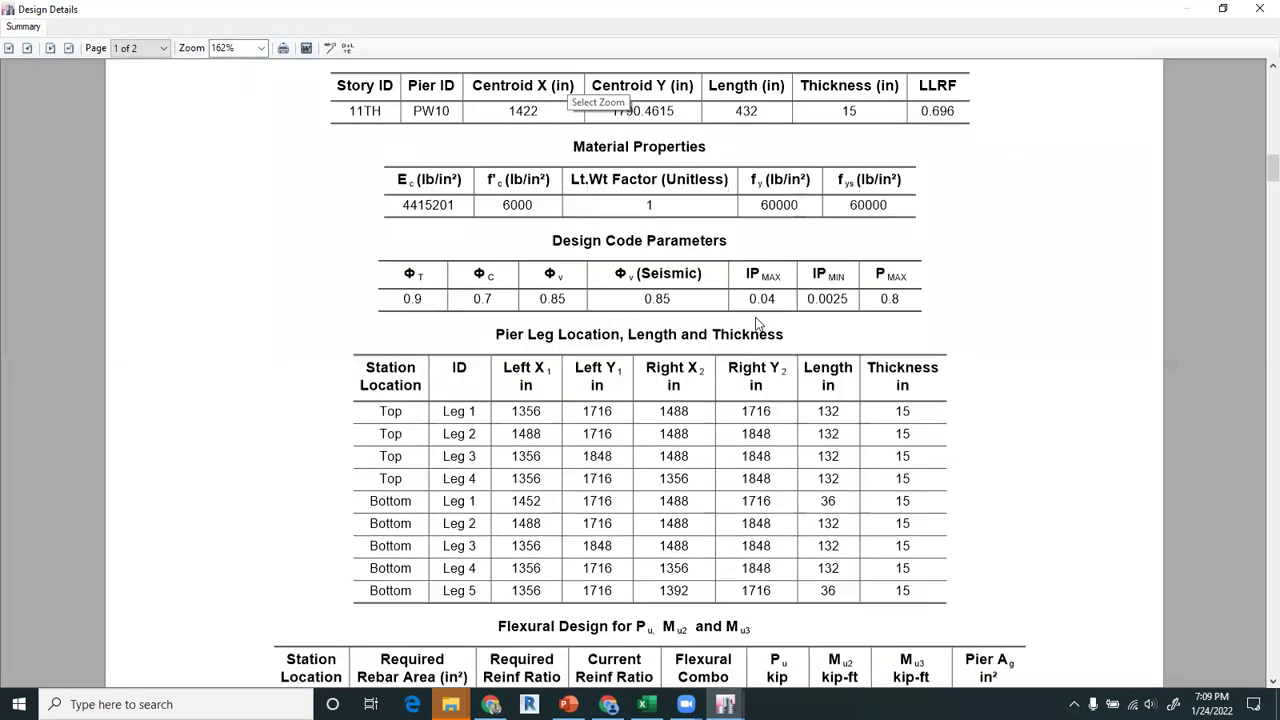
scroll(797, 168, "up", 1)
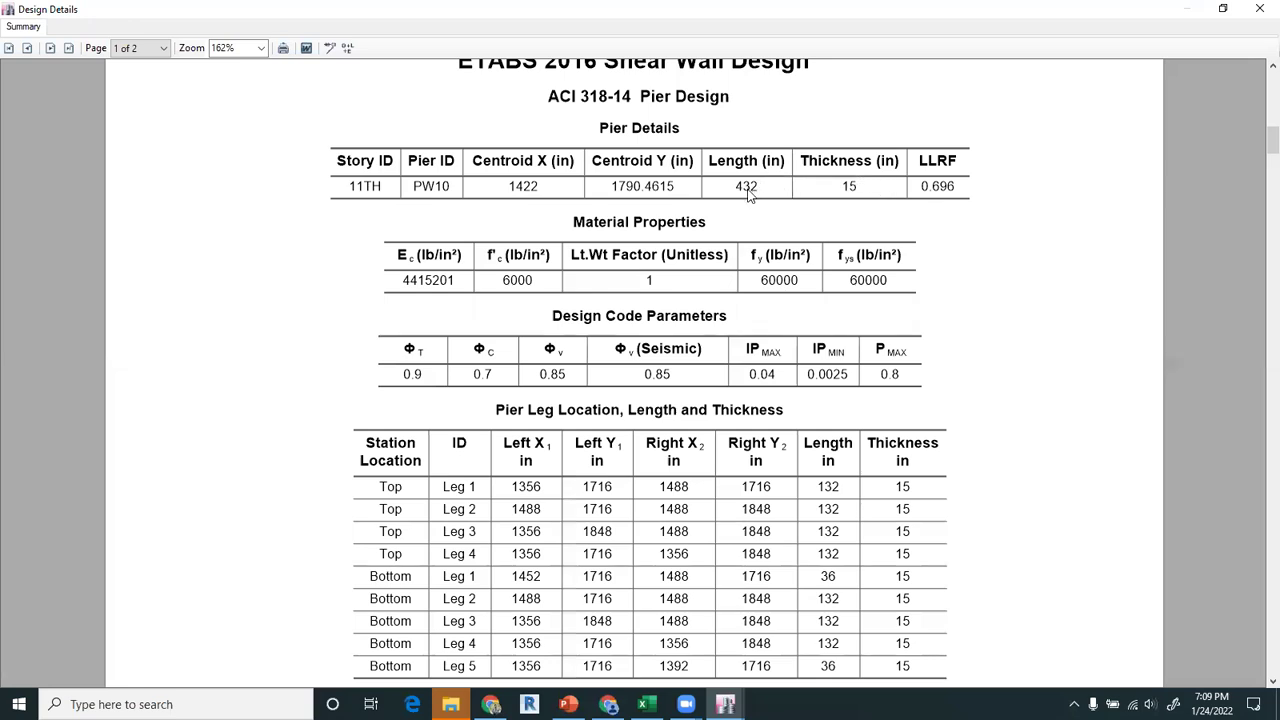
scroll(763, 238, "down", 3)
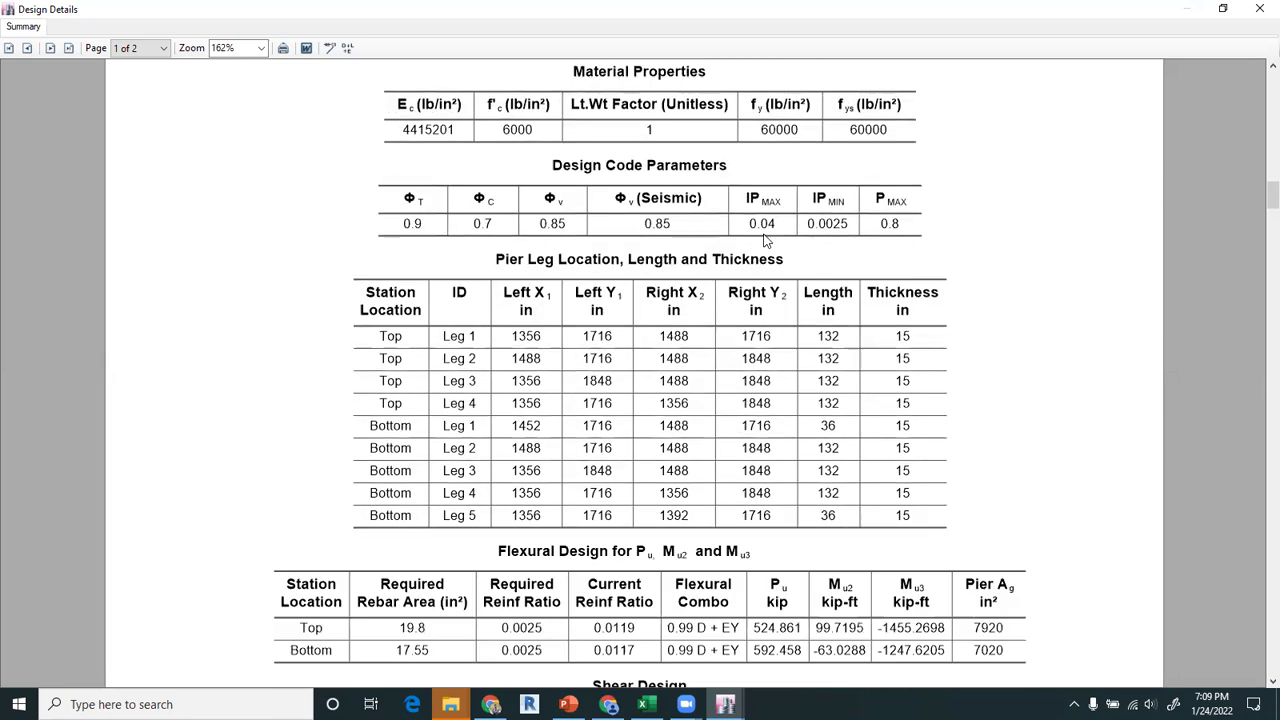
scroll(763, 238, "down", 2)
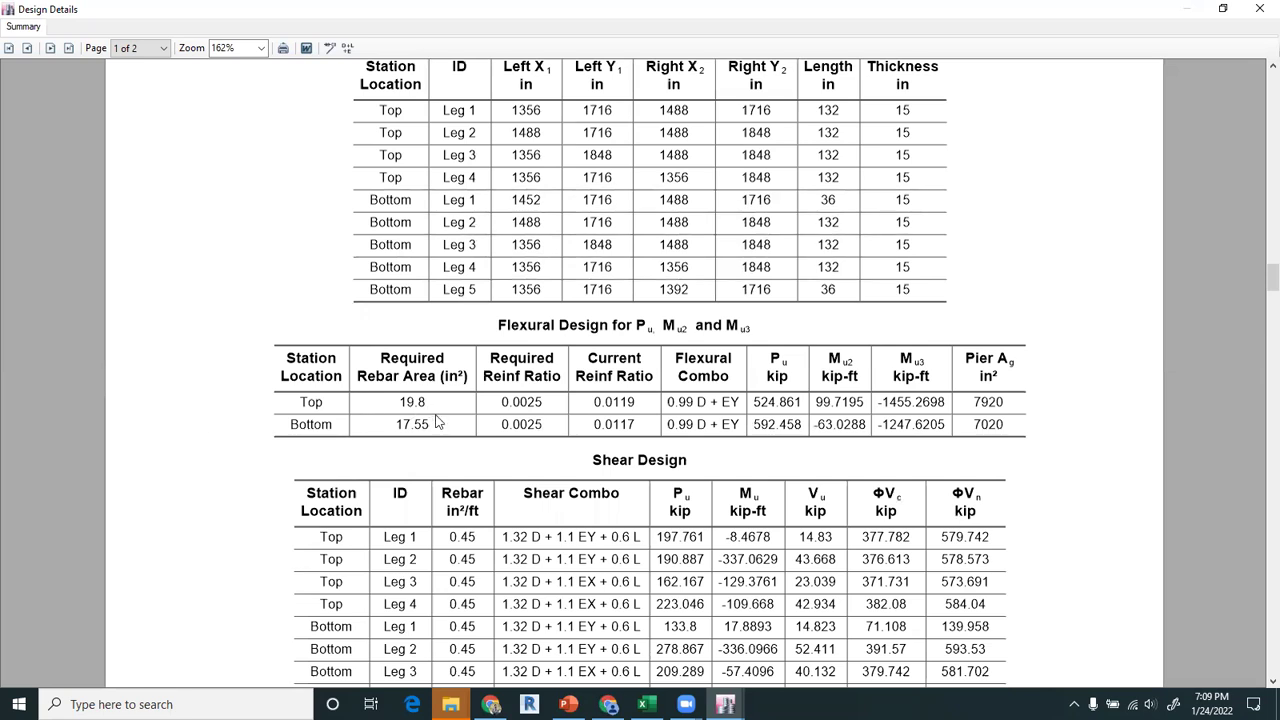
scroll(703, 406, "down", 1)
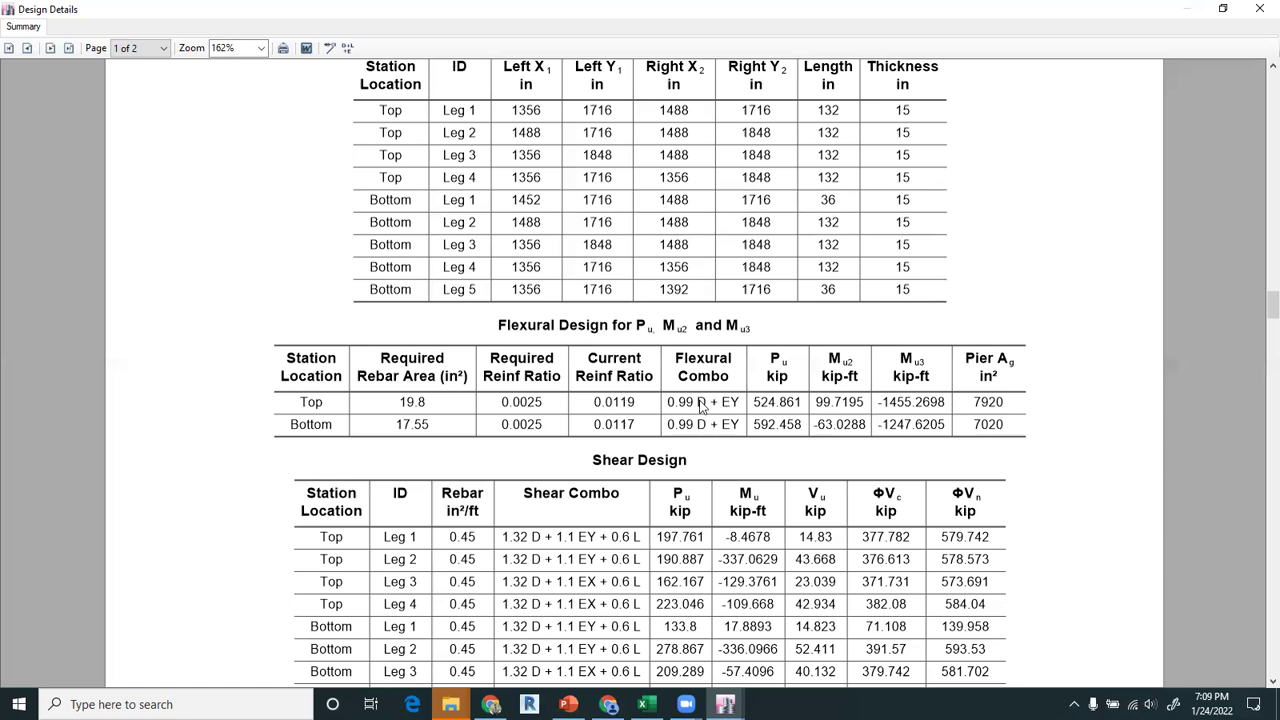
scroll(703, 406, "down", 1)
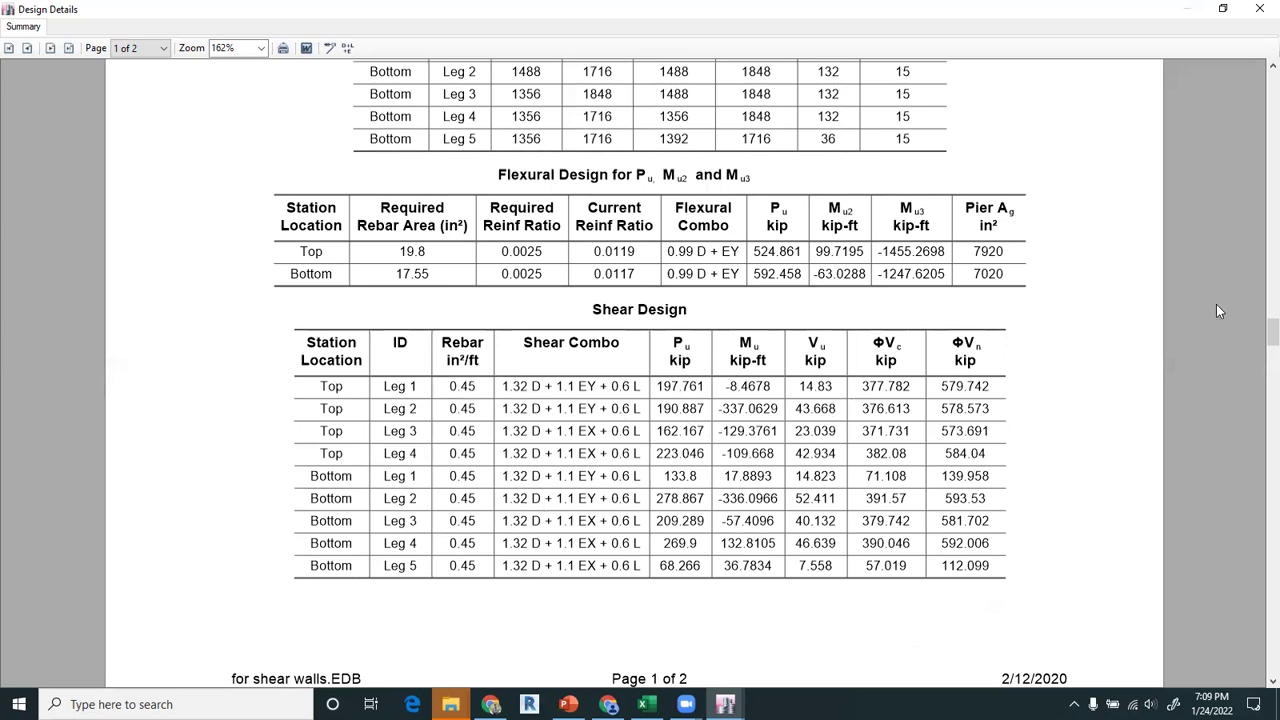
scroll(658, 420, "up", 1)
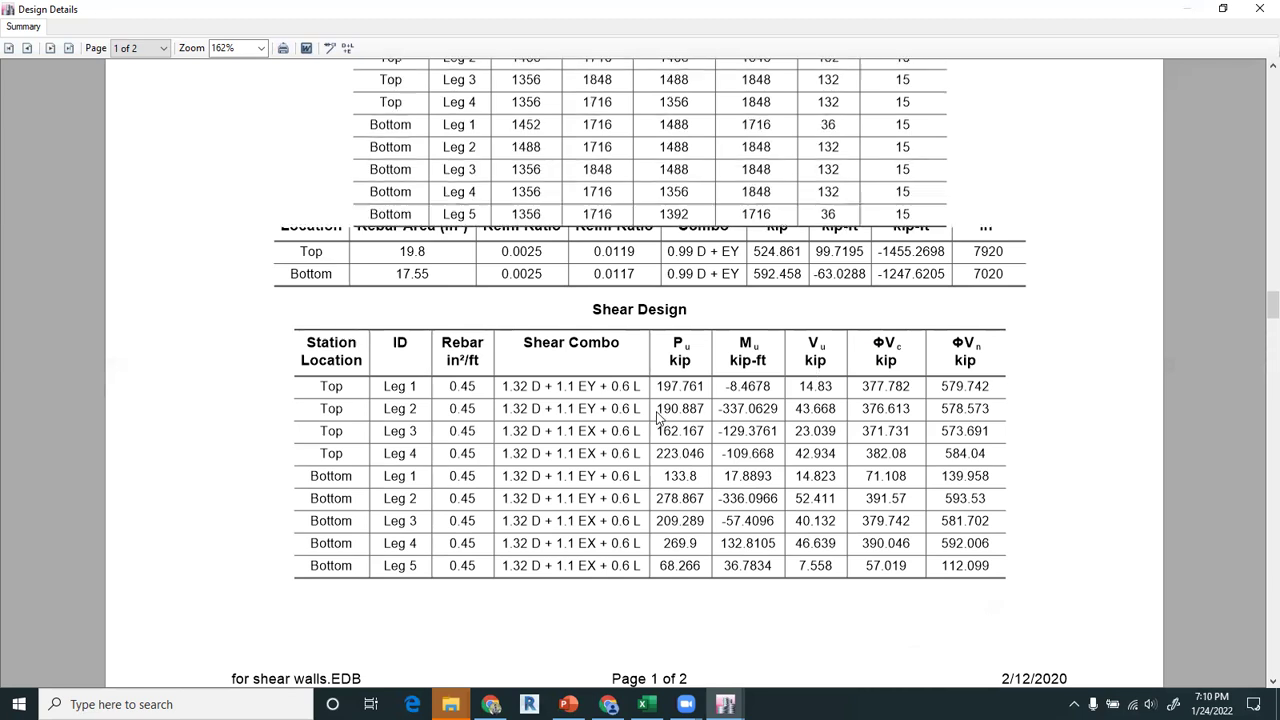
Look up pier PW10's required rebar area in ETABS and enter "20 in2/" as the Lift walls Long entry on slide 10
scroll(658, 420, "up", 1)
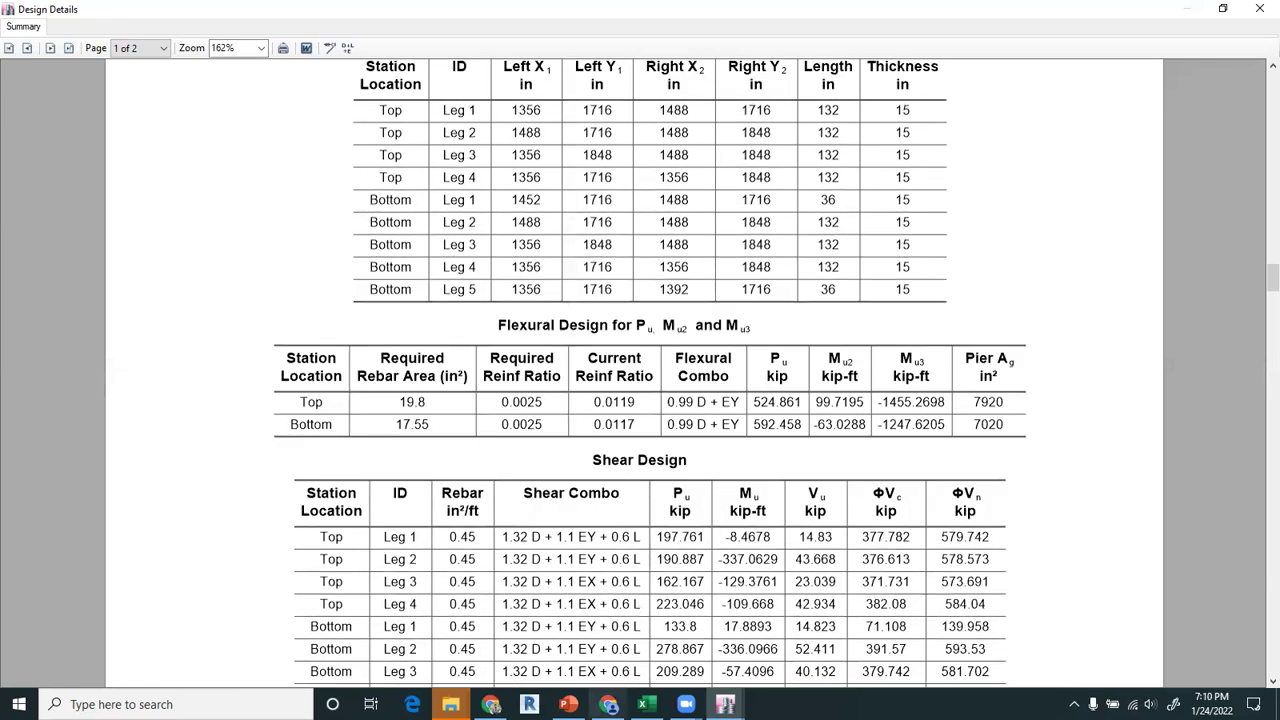
left_click(568, 704)
left_click(446, 520)
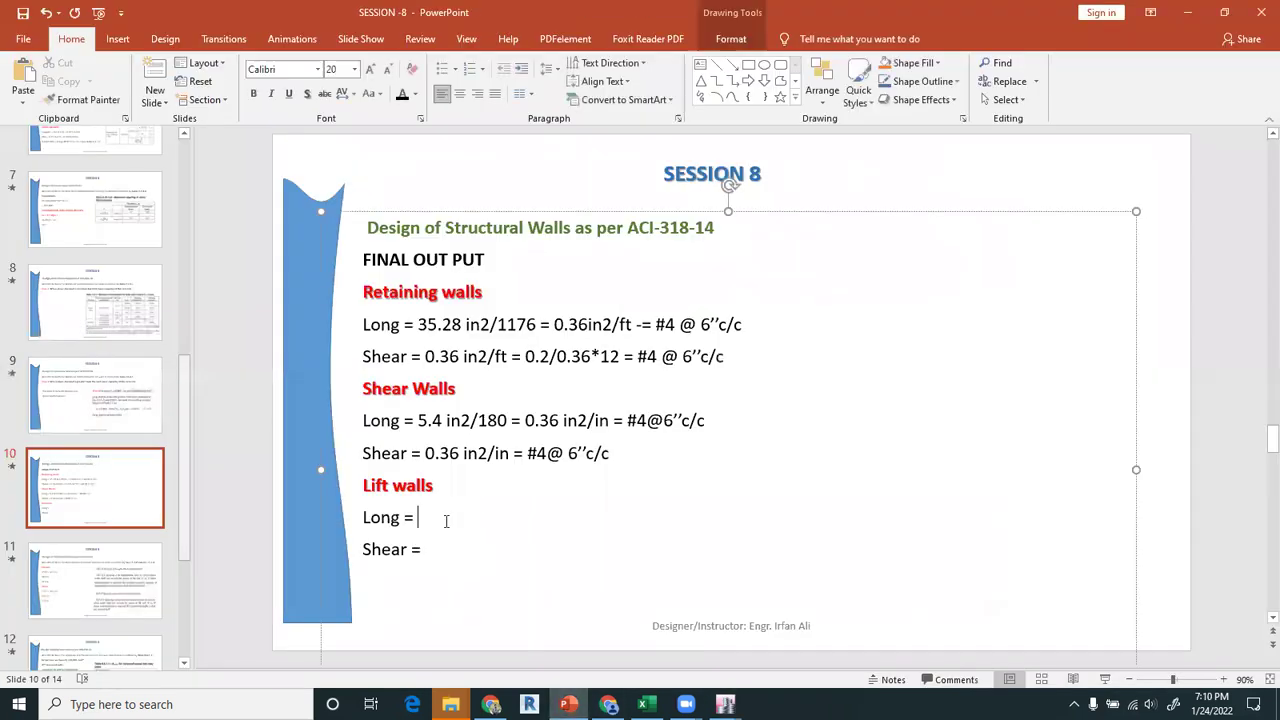
type("18")
key("BackSpace")
type("9")
left_click(725, 704)
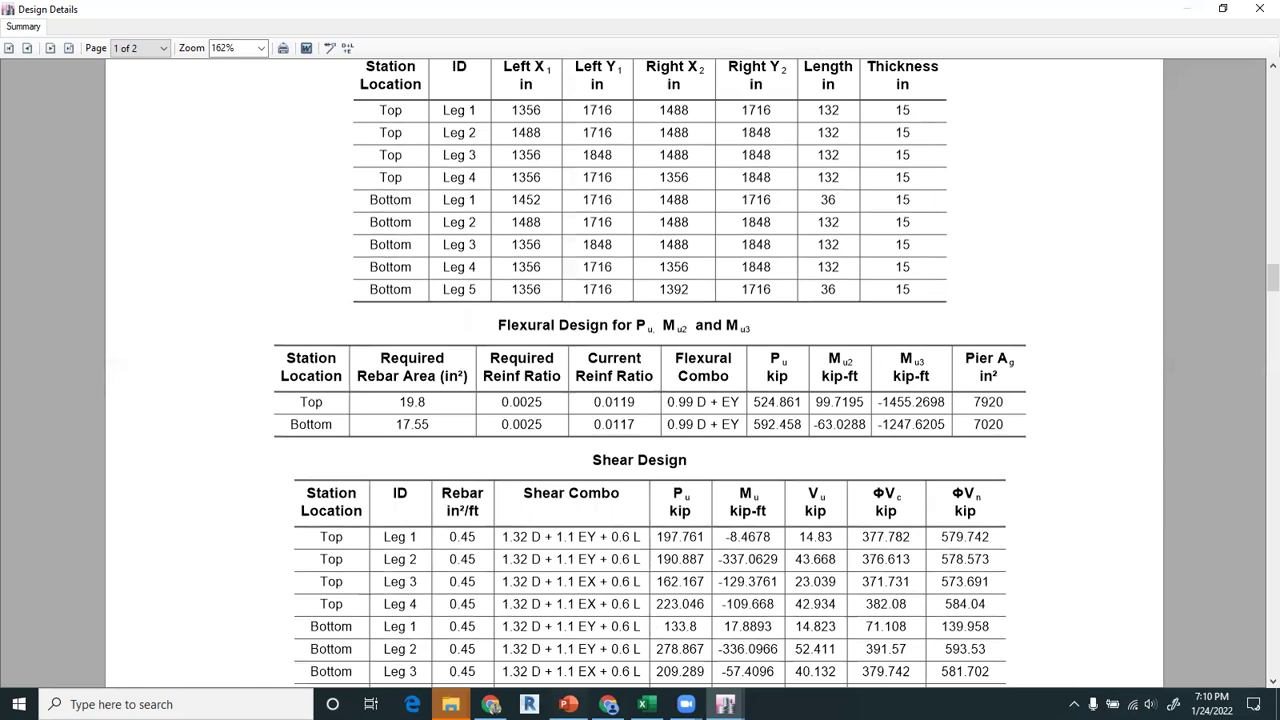
left_click(570, 700)
key("BackSpace")
key("BackSpace")
type("20 ")
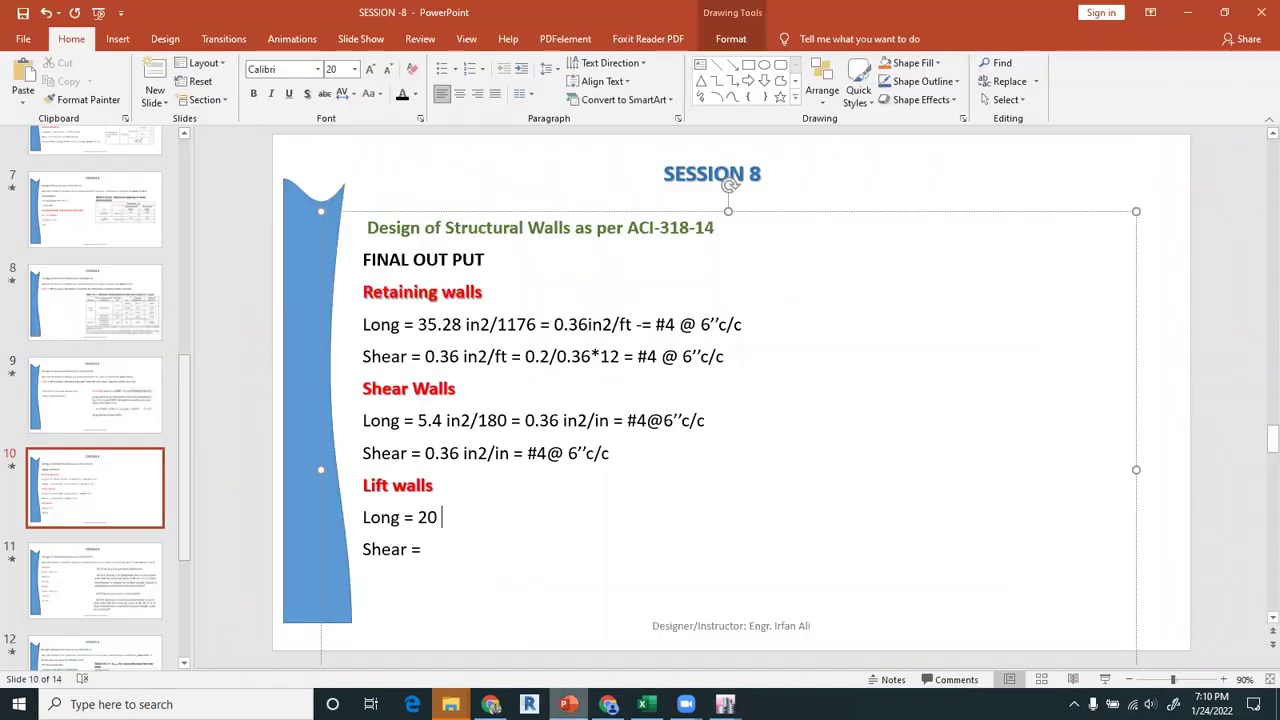
type("in2/")
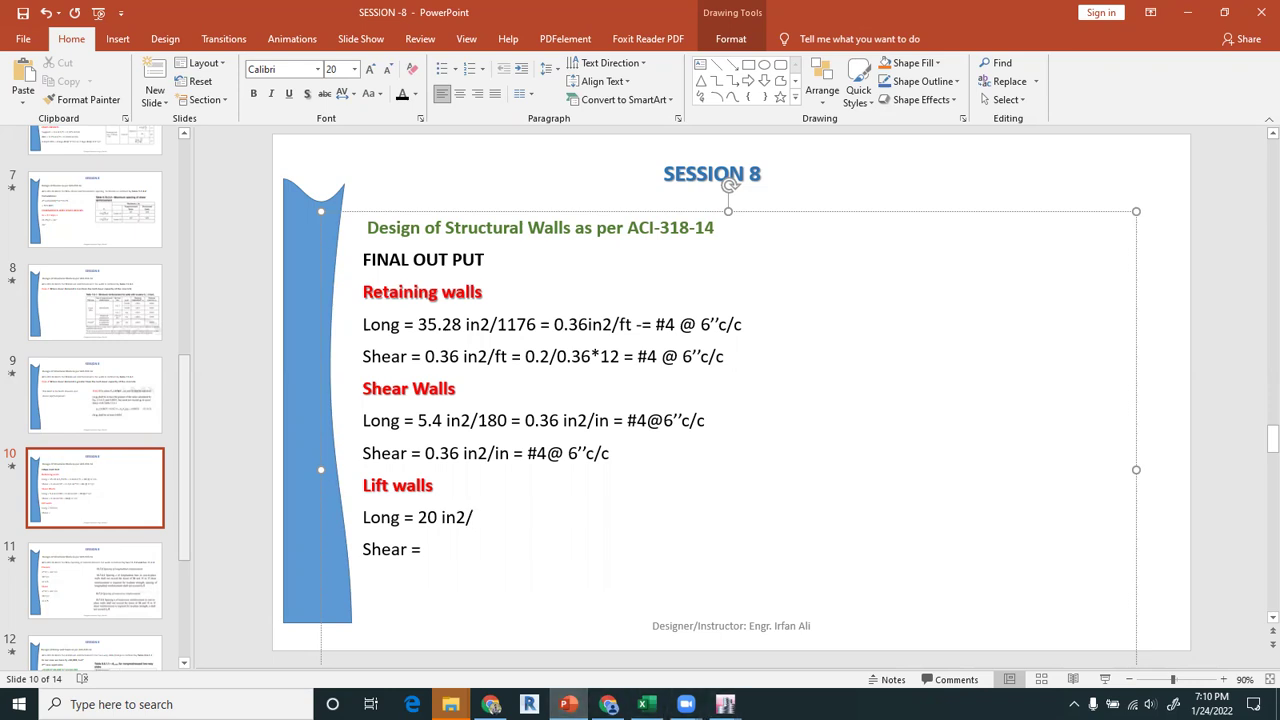
Look up the pier length in ETABS, extend the Lift walls Long entry with "432 =" and enter "0.45 in2/ft =" for Shear
left_click(725, 704)
scroll(648, 578, "up", 5)
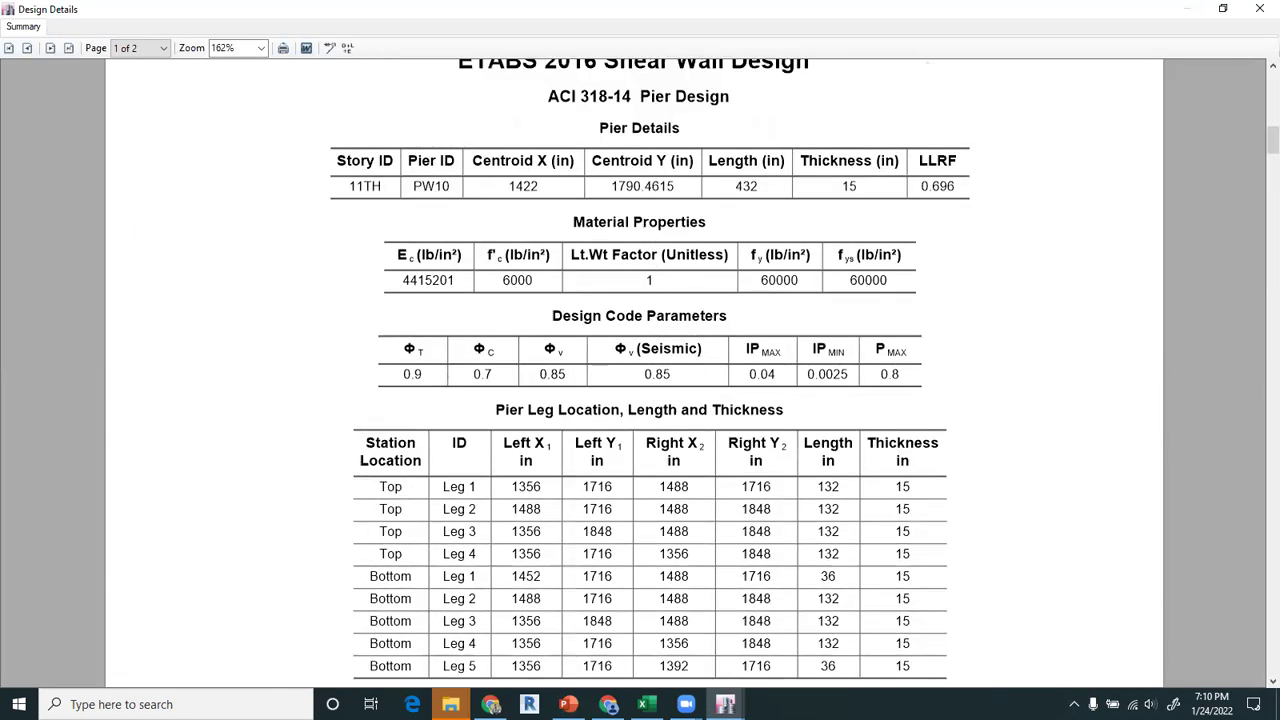
left_click(568, 704)
type("432 =")
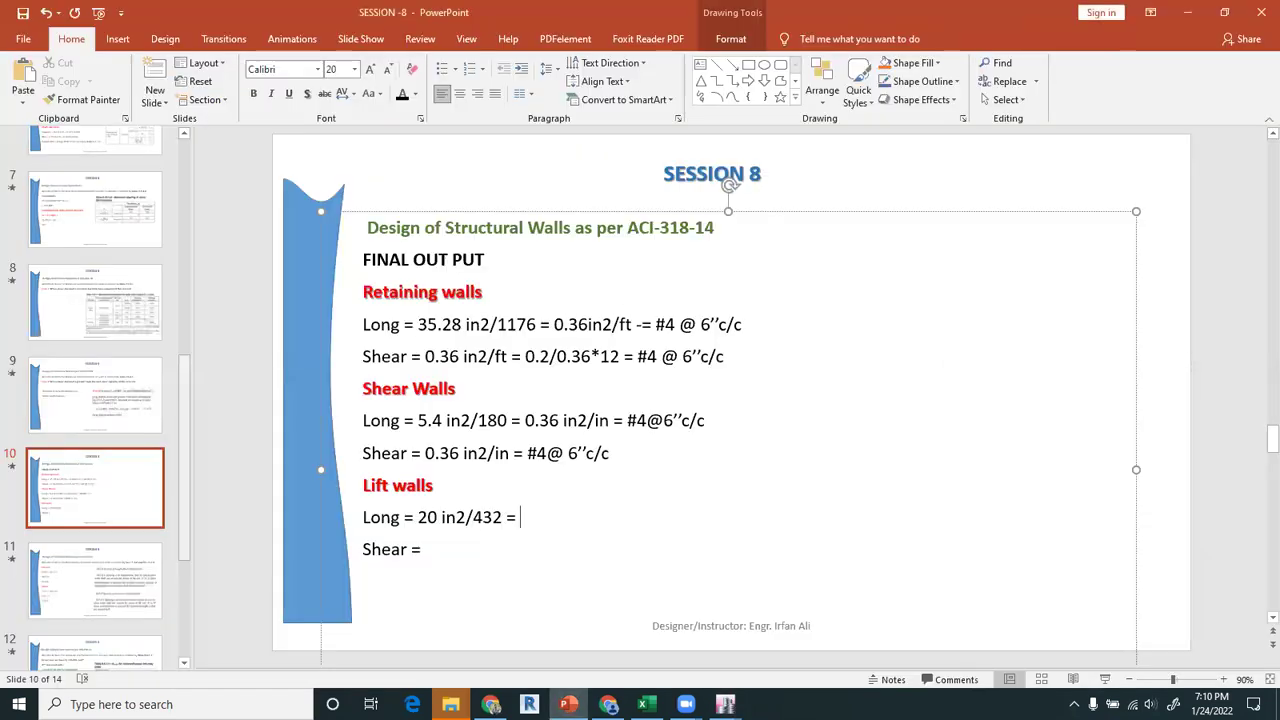
left_click(471, 563)
type("0.45 in2/ft =")
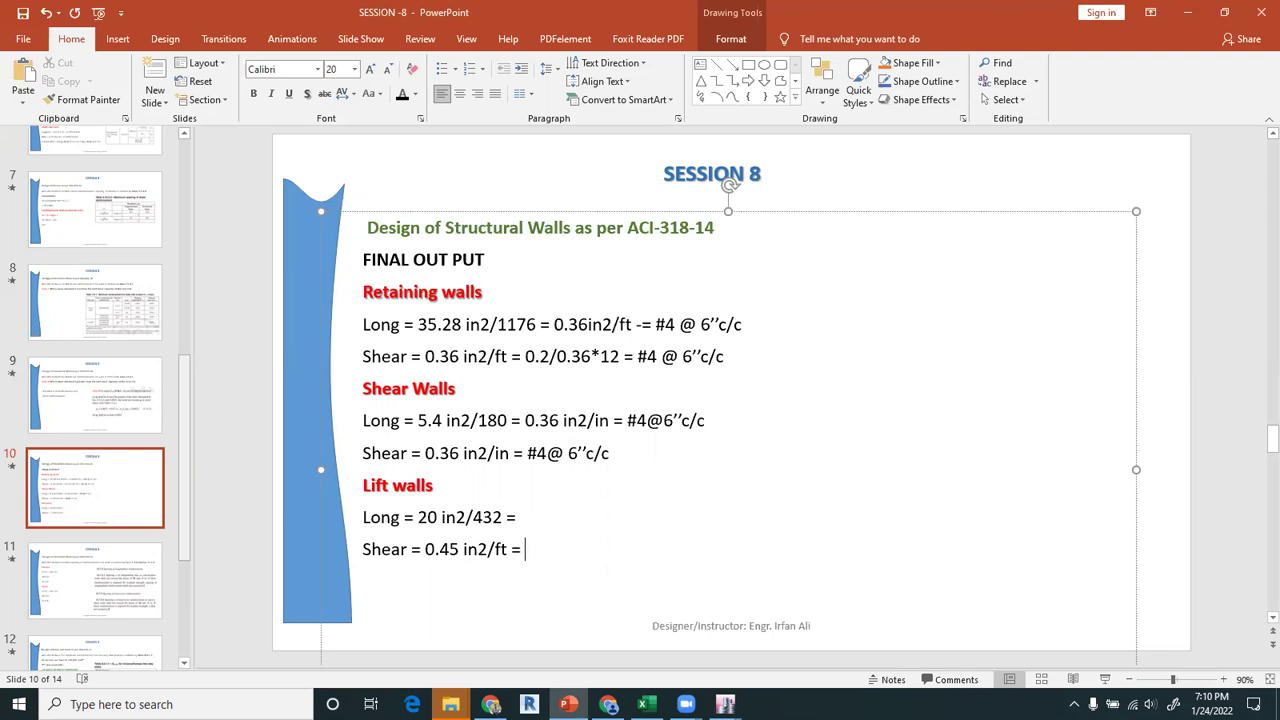
Switch to Excel and calculate =20/432 in cell F10
key("alt+Tab")
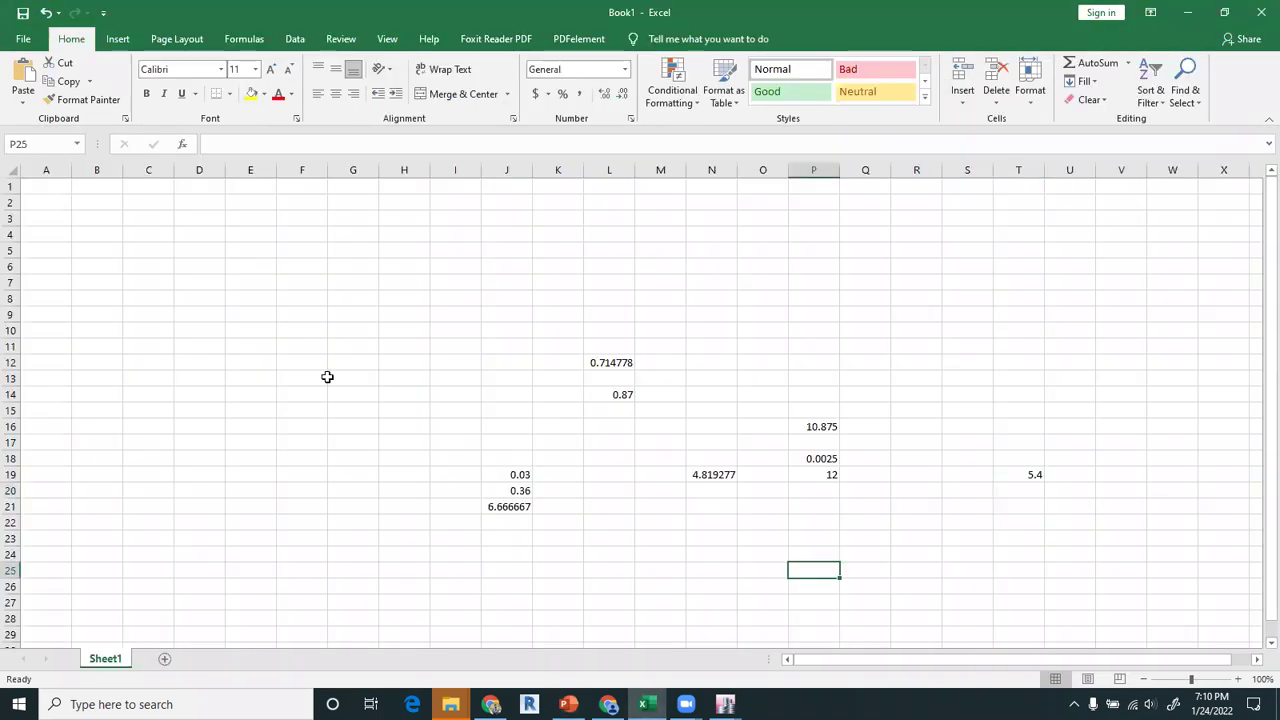
left_click(292, 336)
type("=")
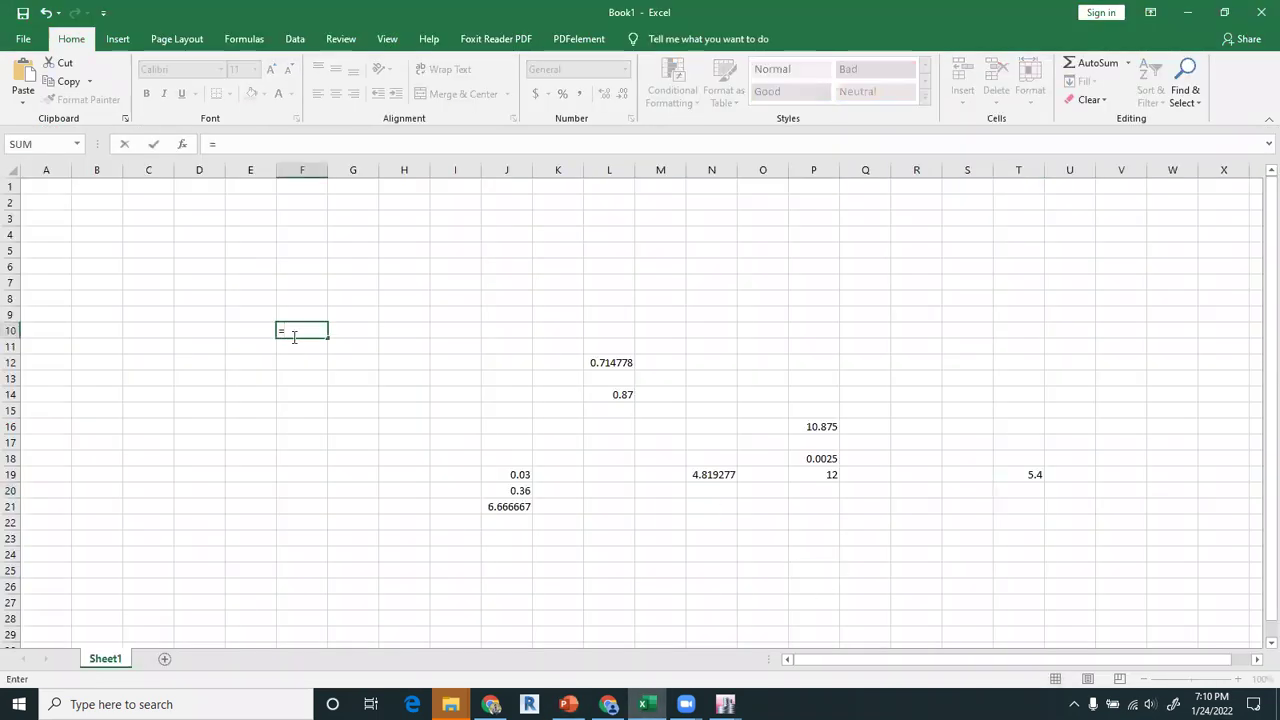
type("20/")
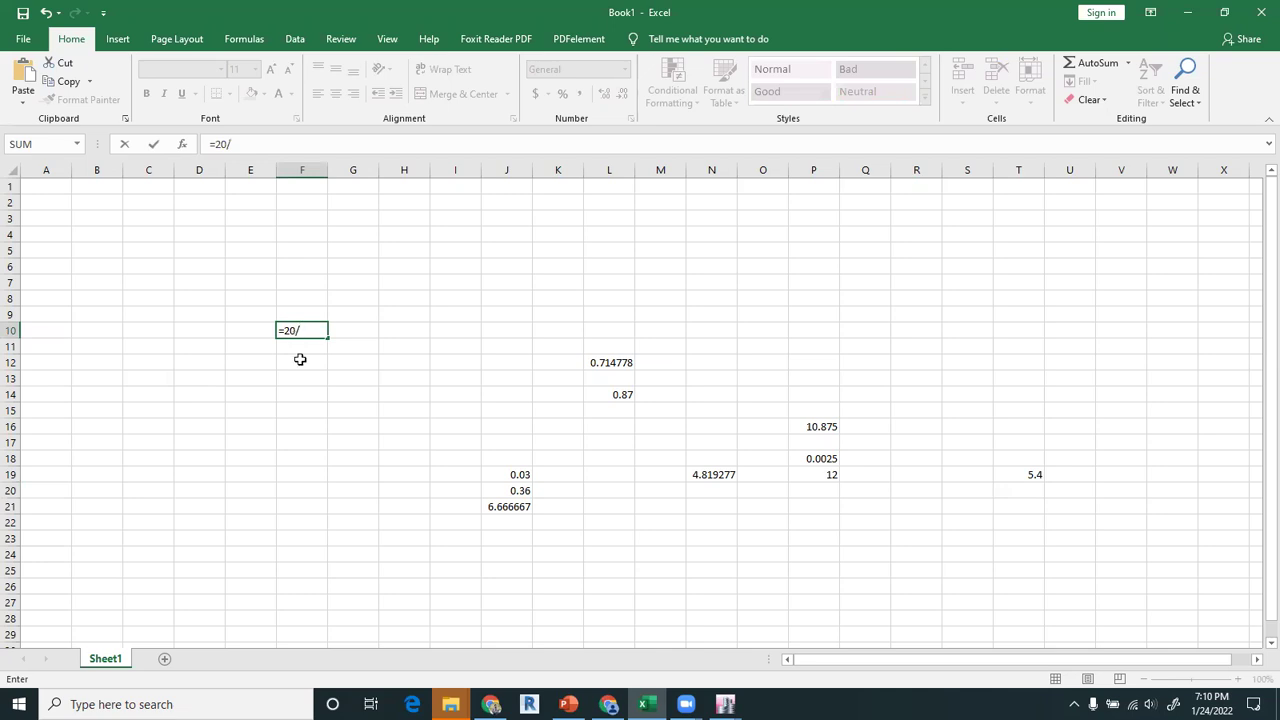
type("432")
key("Return")
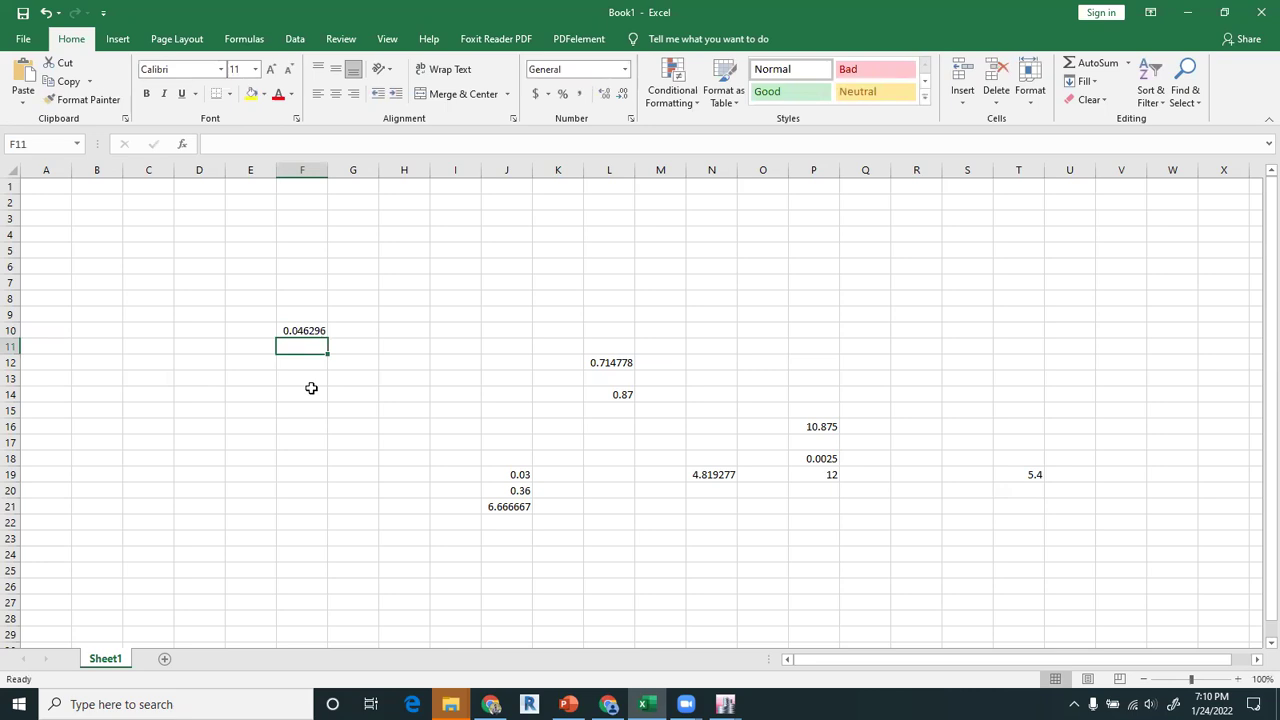
Calculate the bar spacing in cell F11 with the formula =0.2/F10
type("=0.22")
key("BackSpace")
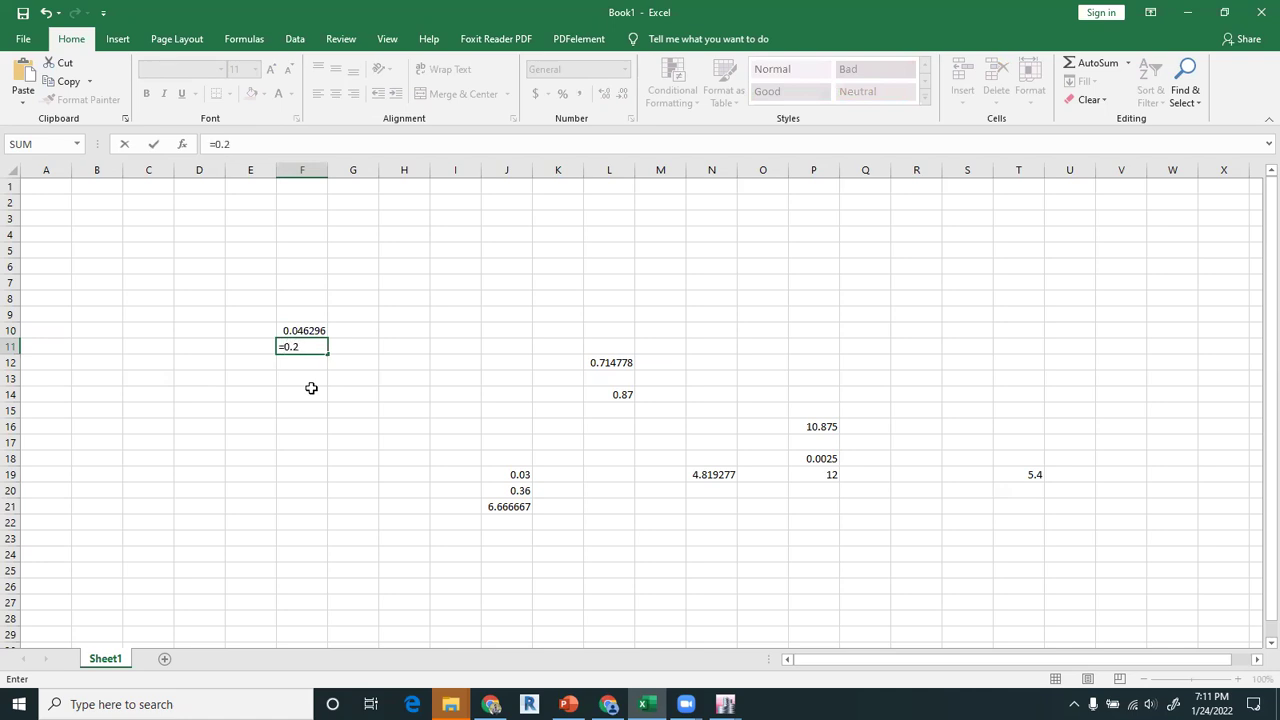
type("/")
key("Up")
key("Return")
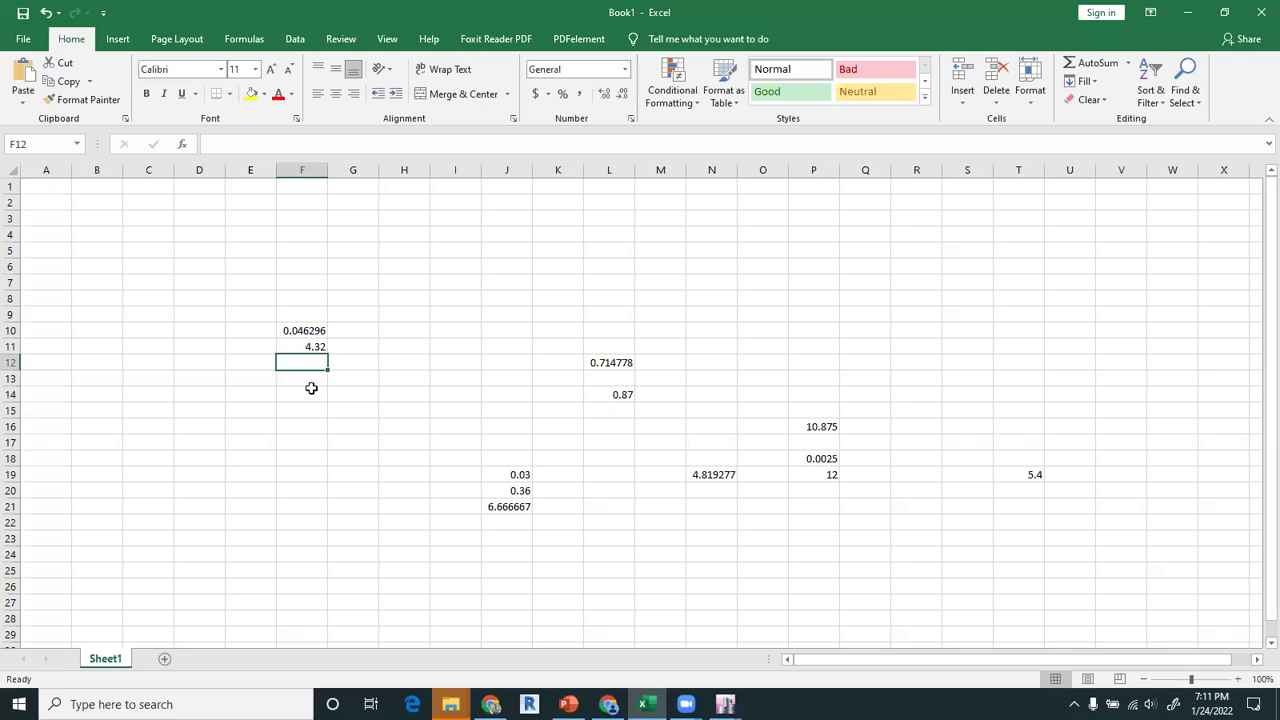
Check the formula in cell F10 and change the bar area in cell F11's spacing formula to 0.44
key("Up")
key("Up")
double_click(307, 331)
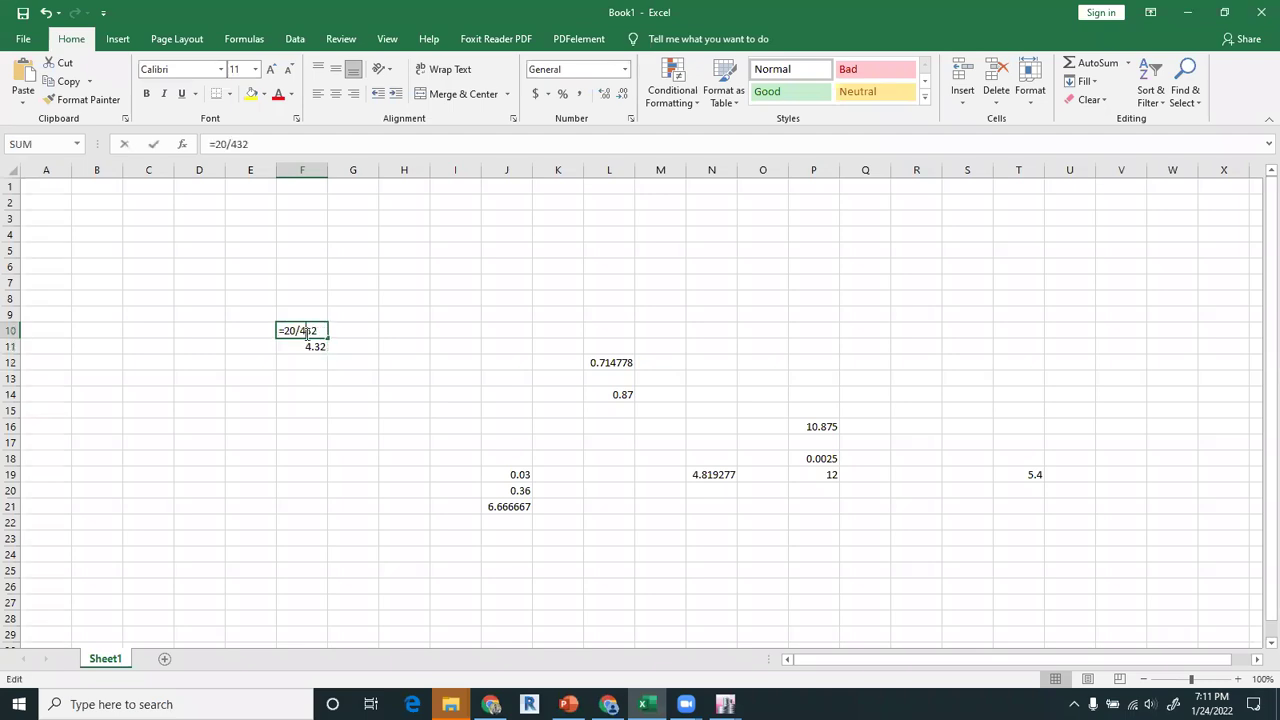
key("Return")
double_click(316, 347)
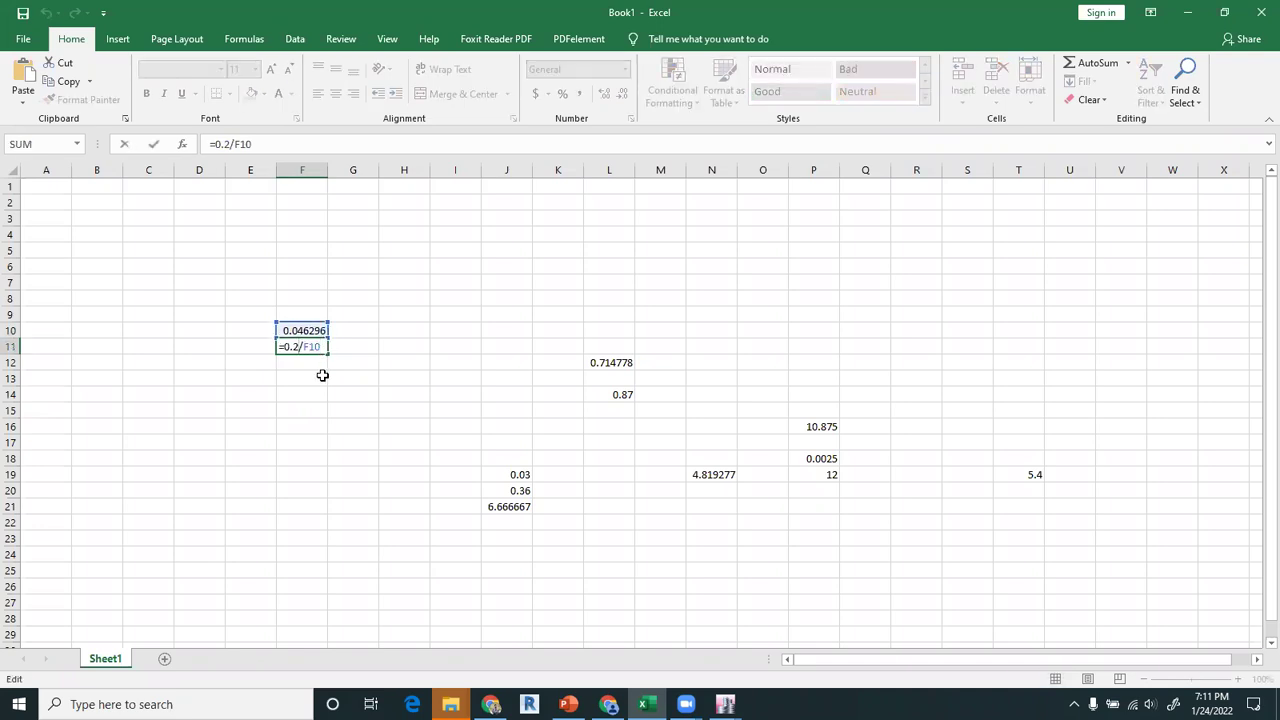
key("BackSpace")
type("44")
key("Return")
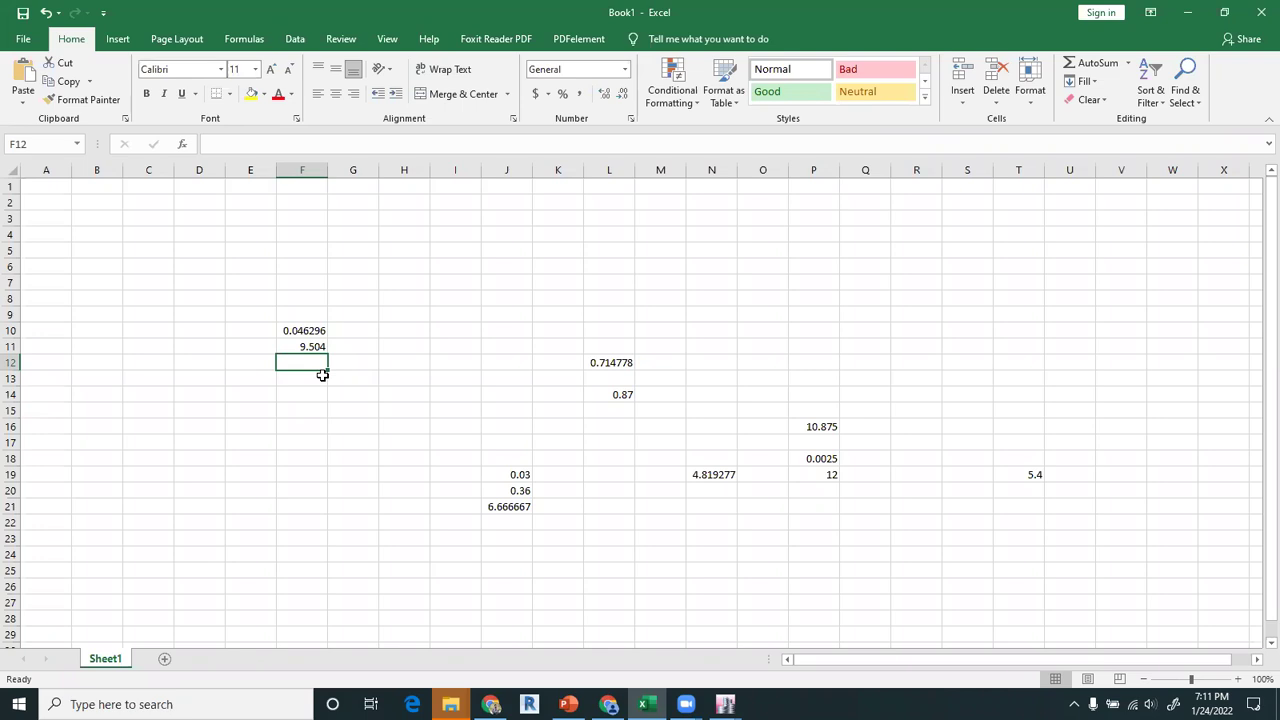
Calculate the shear bar spacing in cell F13 with the formula =0.2/0.45*12
left_click(322, 374)
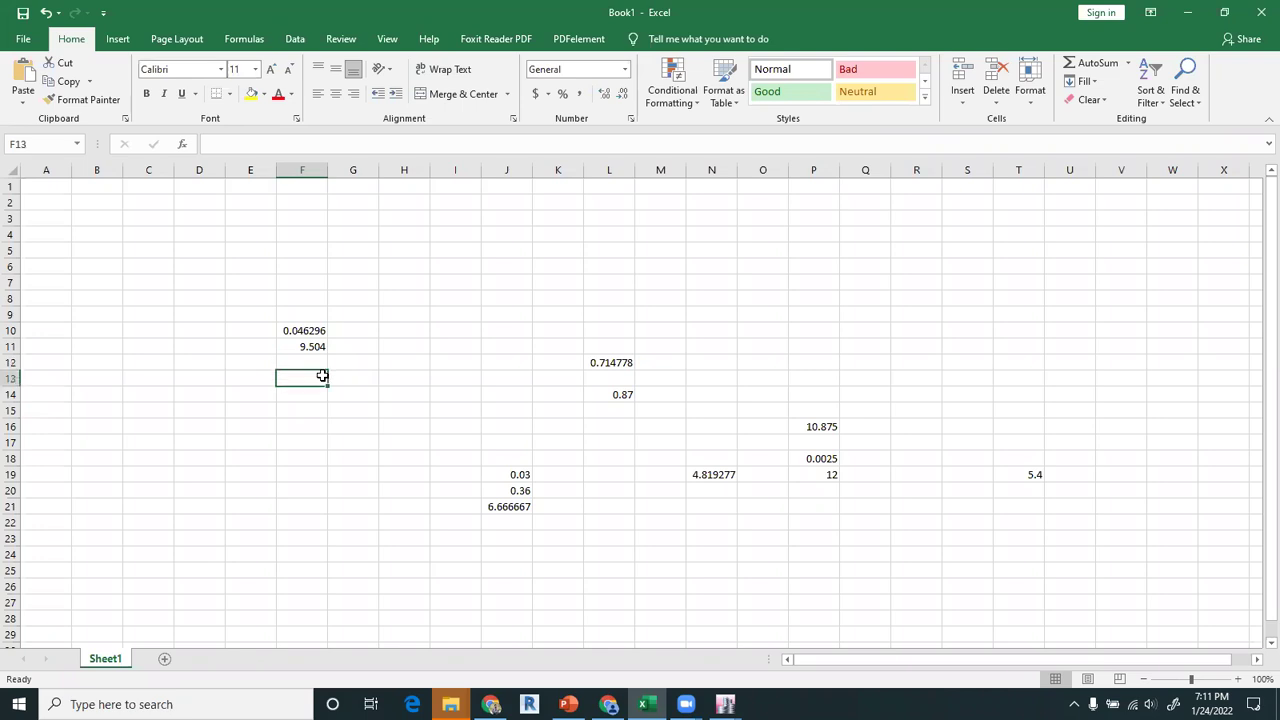
type("0")
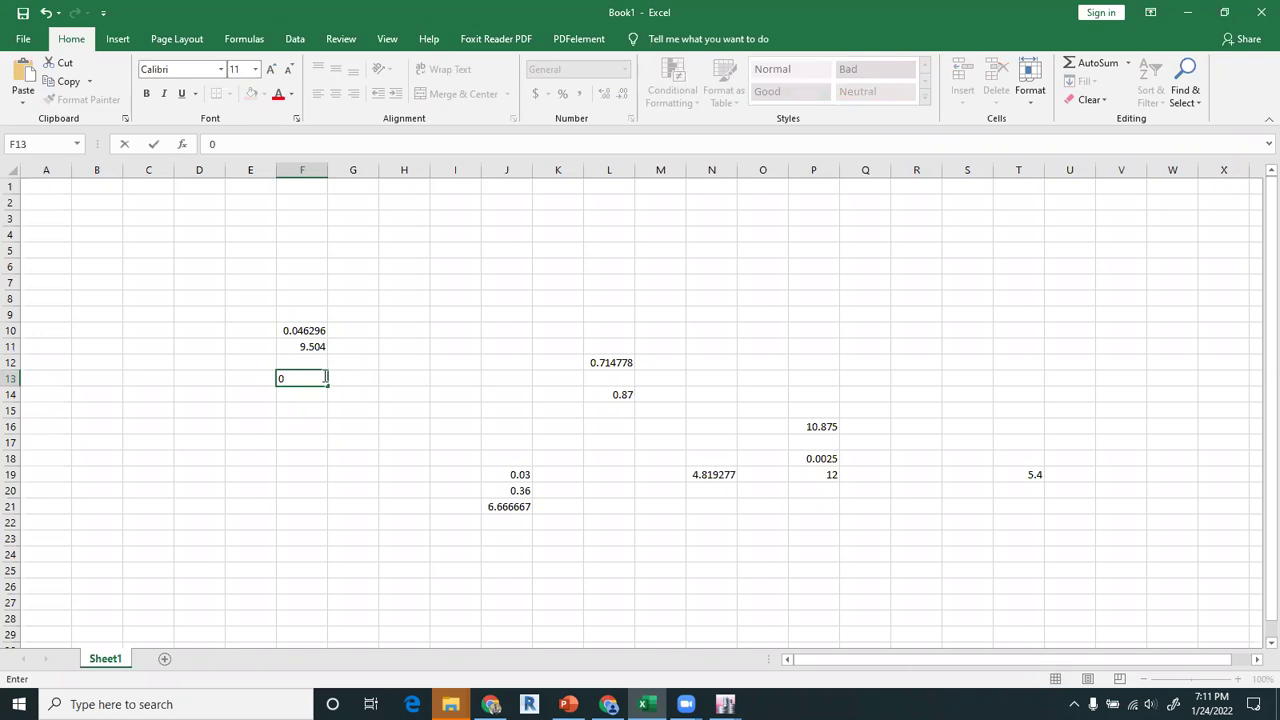
type(".45")
key("BackSpace")
key("BackSpace")
key("BackSpace")
type("2/0.45*2")
key("Return")
double_click(300, 378)
left_click(281, 378)
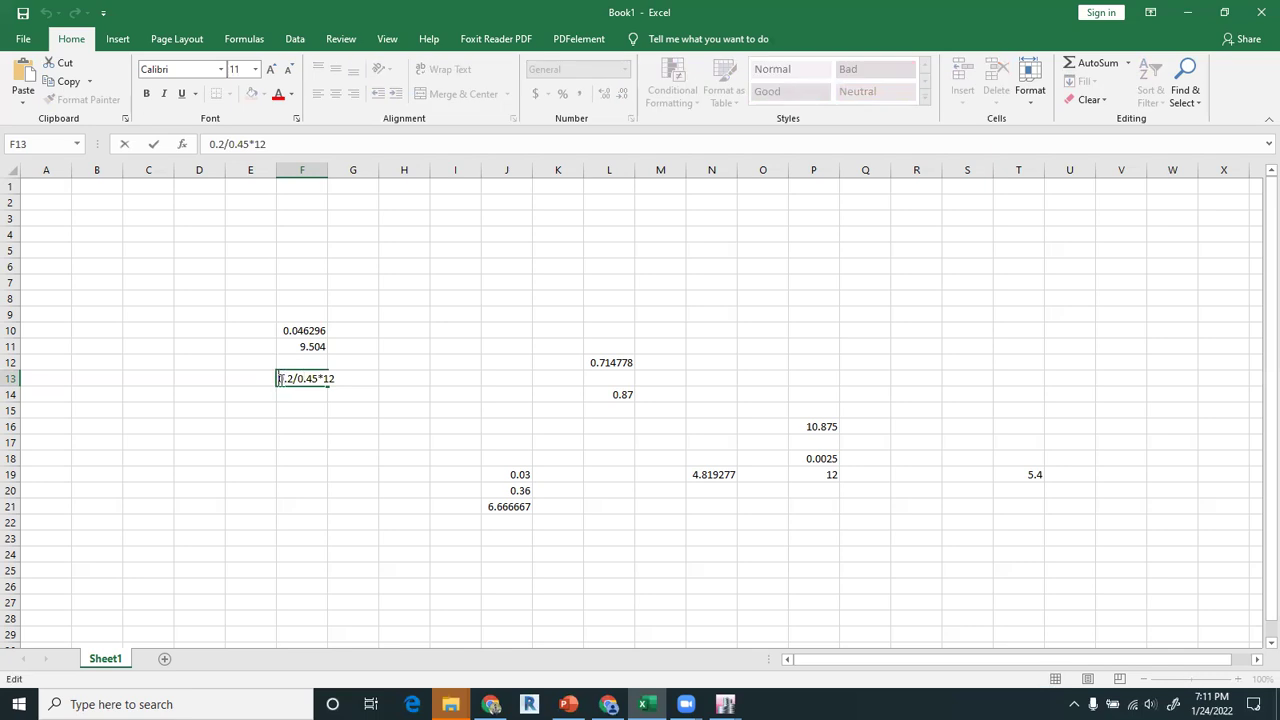
type("=")
key("Return")
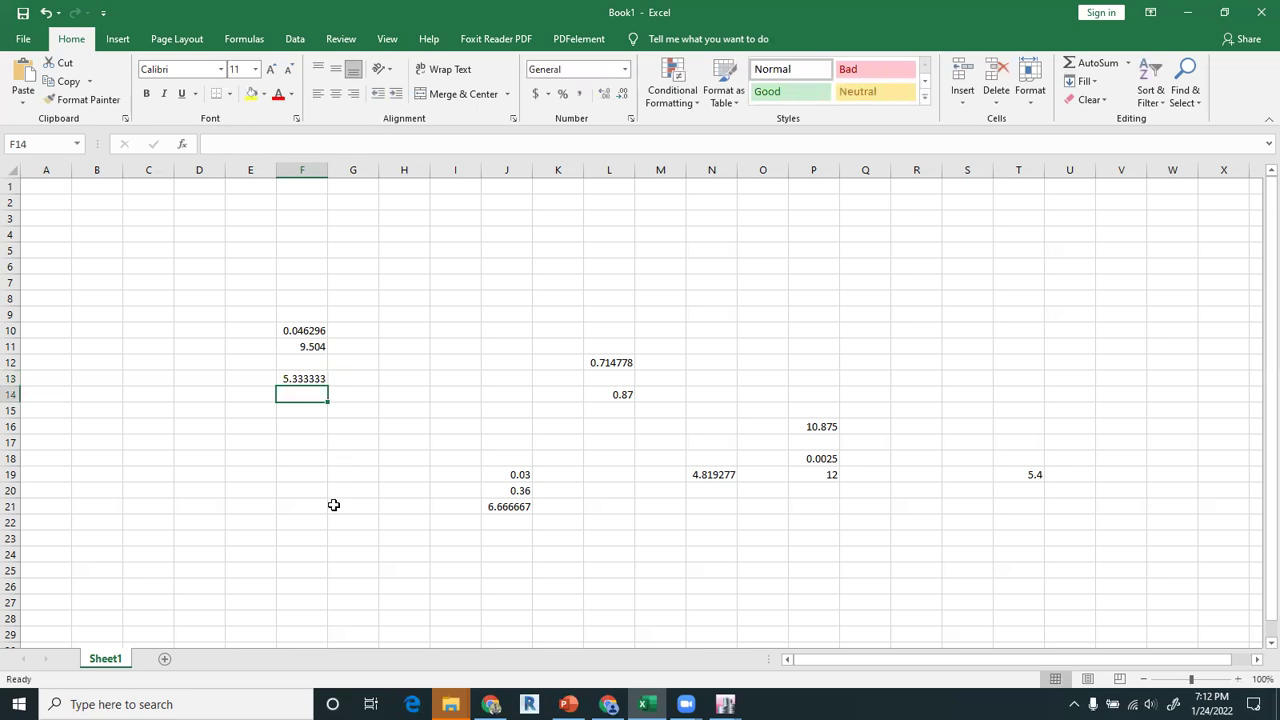
Switch to PowerPoint and add "#4@4" to the Lift walls Long entry on slide 10
left_click(308, 378)
key("alt+Tab")
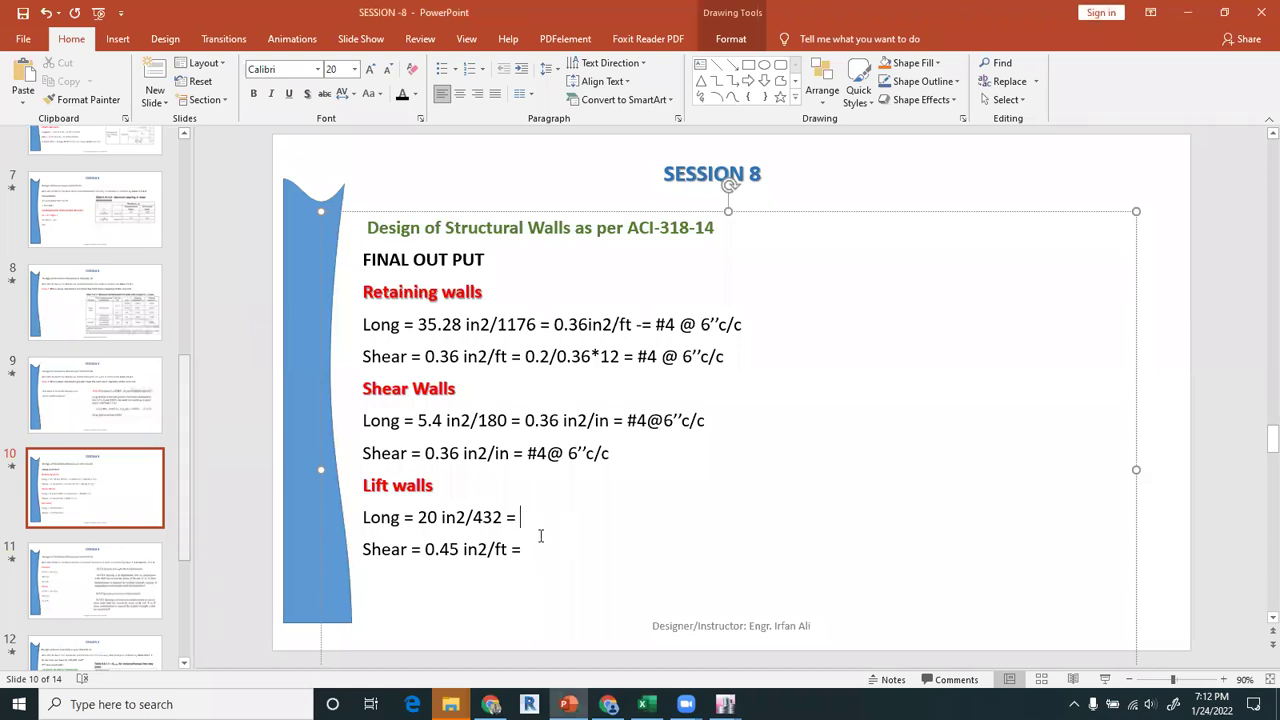
type("#4@4")
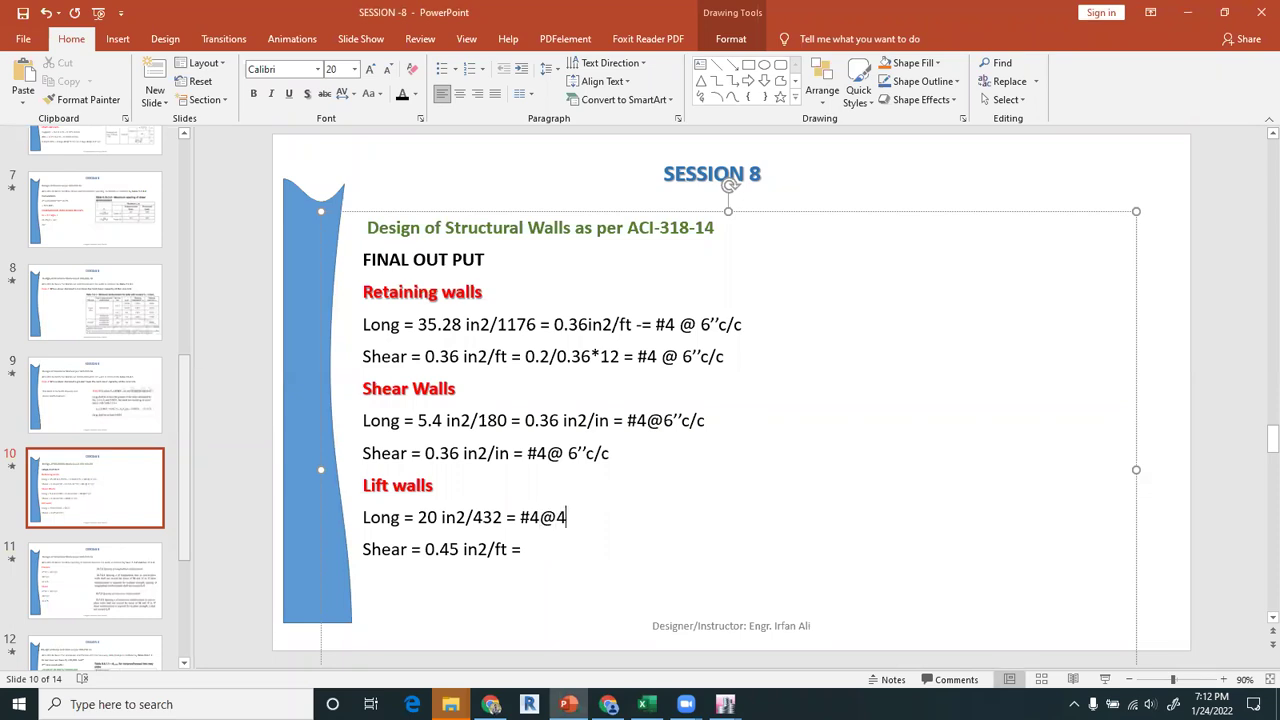